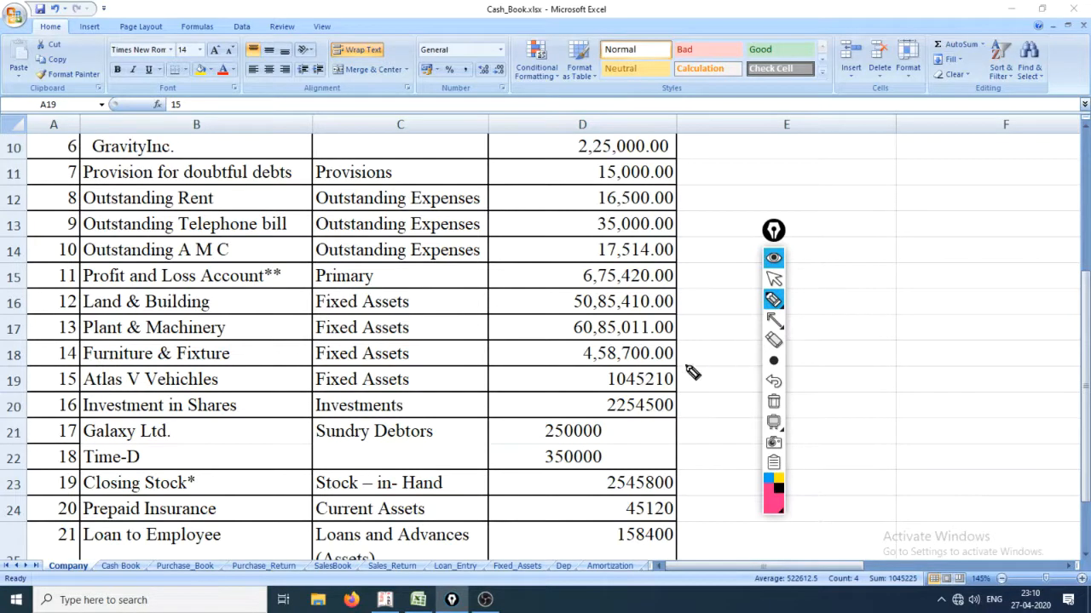
# Mark the Atlas V Vehichles amount with a freehand arrow, clear the drawing, and select that sheet row.
pyautogui.moveTo(681, 380)
pyautogui.mouseDown()
pyautogui.moveTo(725, 352)
pyautogui.moveTo(678, 390)
pyautogui.moveTo(714, 398)
pyautogui.mouseUp()
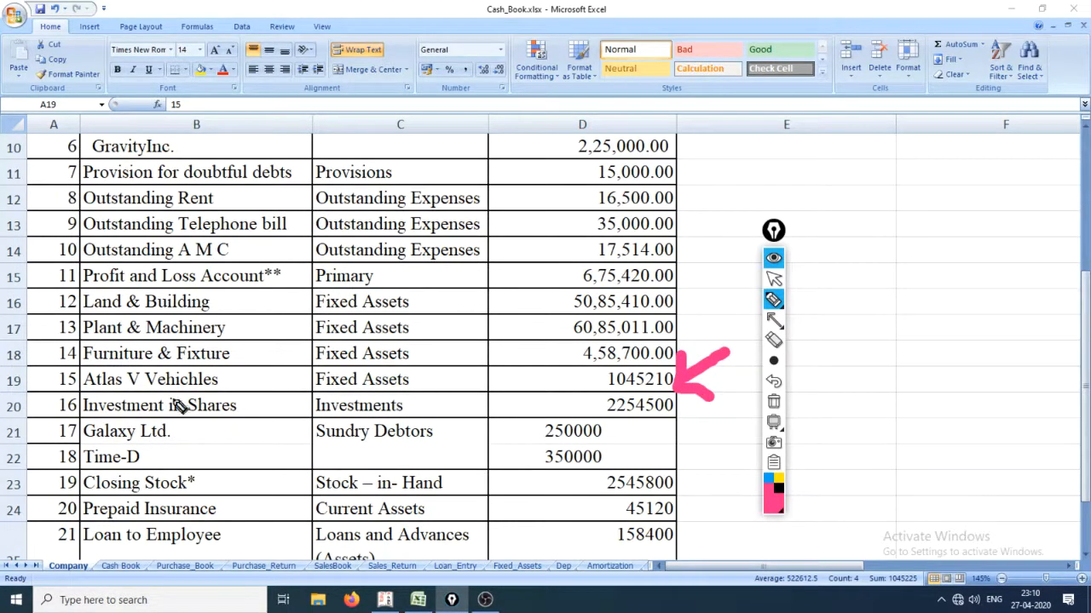
pyautogui.hotkey('ctrl', 'shift', '2')
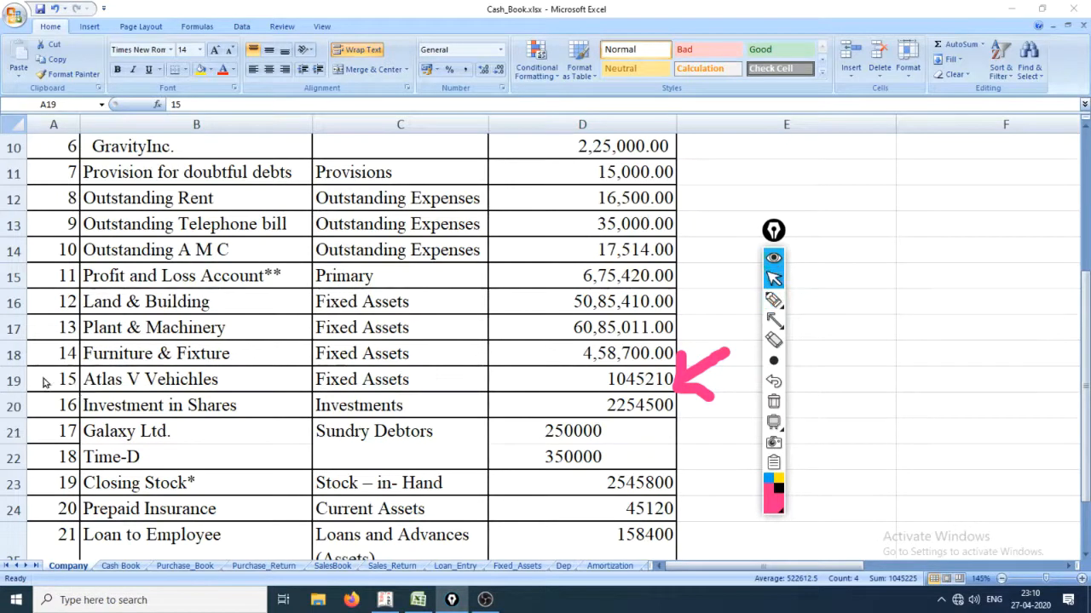
pyautogui.hotkey('ctrl', 'shift', '7')
pyautogui.click(53, 375)
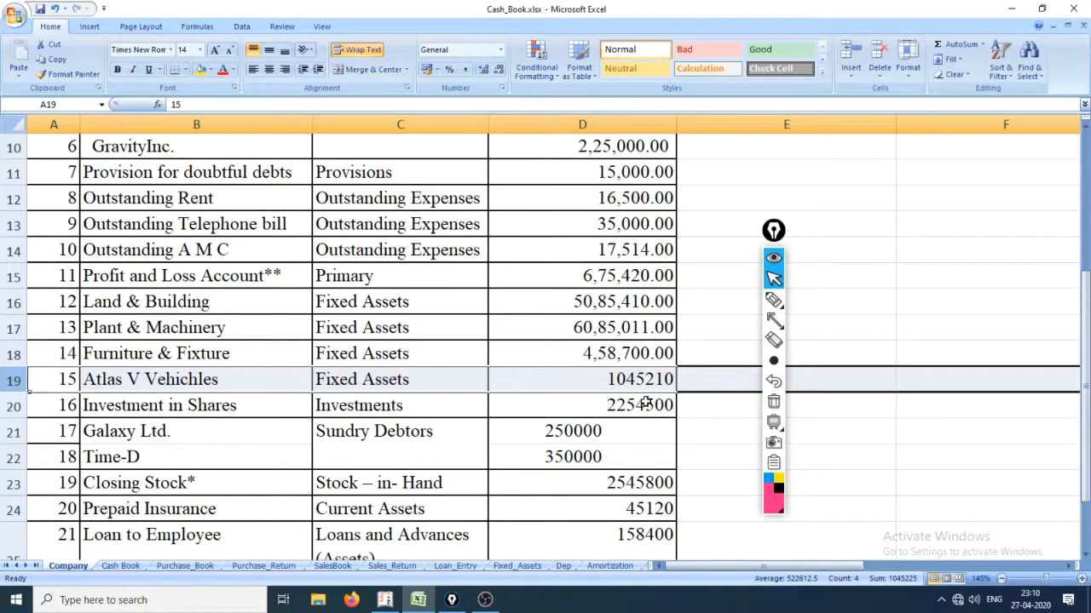
# Switch to Tally.ERP 9 and name the new ledger Atlas V Vehichles.
pyautogui.hotkey('alt', 'Tab')
pyautogui.hotkey('alt', 'Tab')
pyautogui.hotkey('alt', 'Tab')
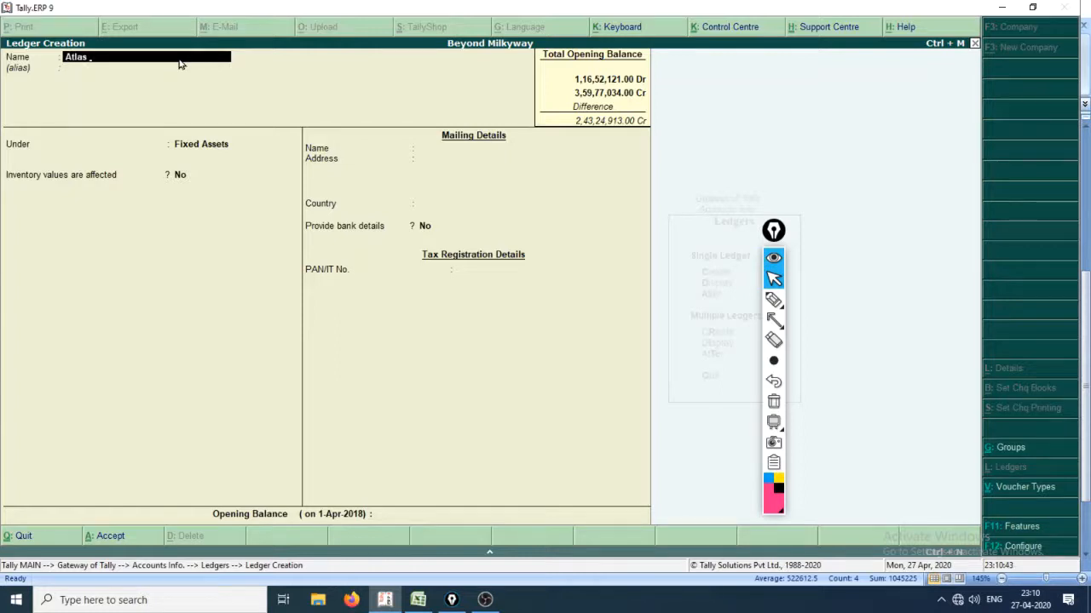
pyautogui.write('Vehichles')
pyautogui.press('Return')
pyautogui.press('Return')
pyautogui.press('Return')
pyautogui.press('Return')
pyautogui.press('Return')
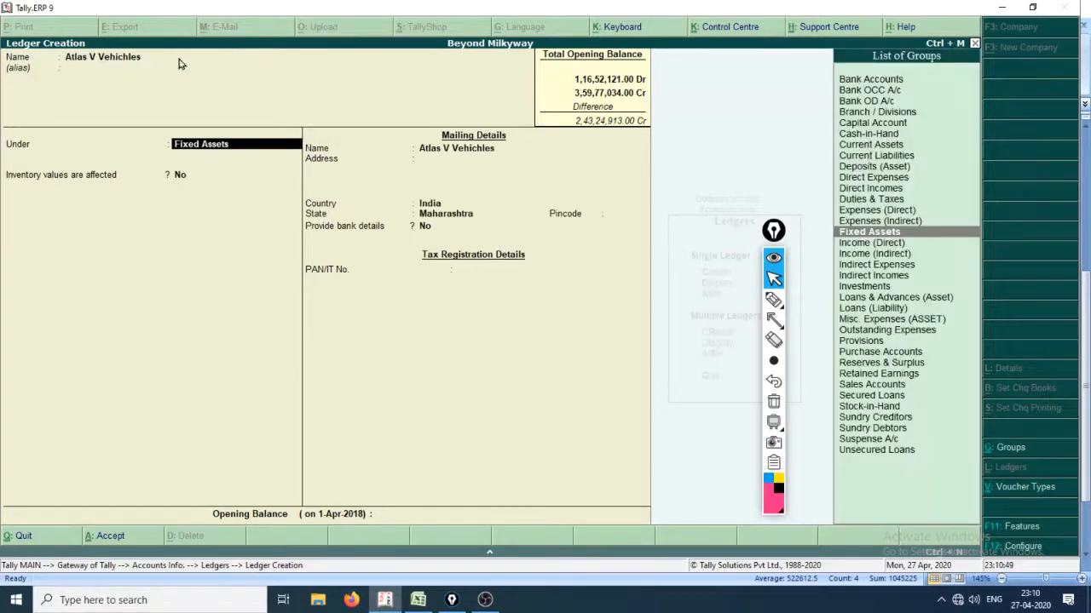
# Keep the Atlas V Vehichles ledger under Fixed Assets and accept its default mailing and tax details.
pyautogui.press('Return')
pyautogui.press('Return')
pyautogui.press('Return')
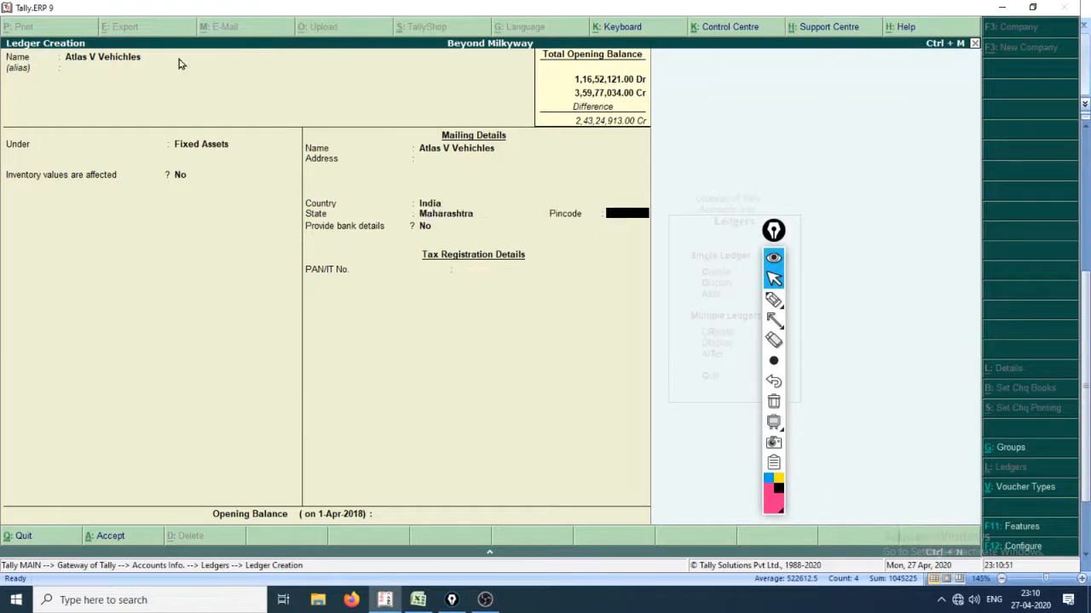
pyautogui.press('Return')
pyautogui.press('Return')
pyautogui.press('Return')
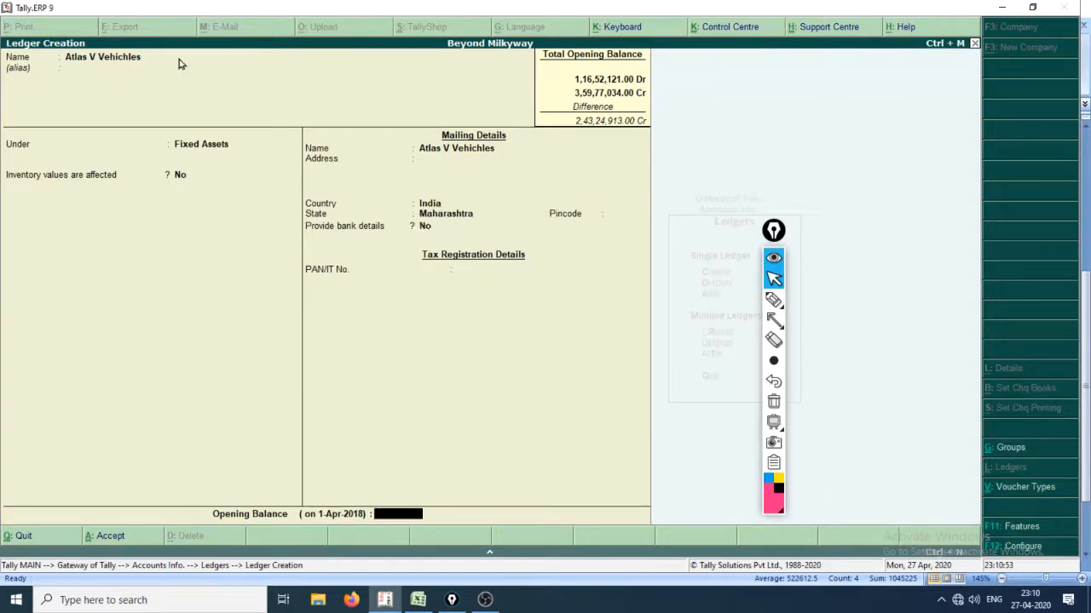
# Enter an opening balance of 10,45,210 Dr, checking the amount against the Excel sheet, and save the ledger.
pyautogui.hotkey('alt', 'Tab')
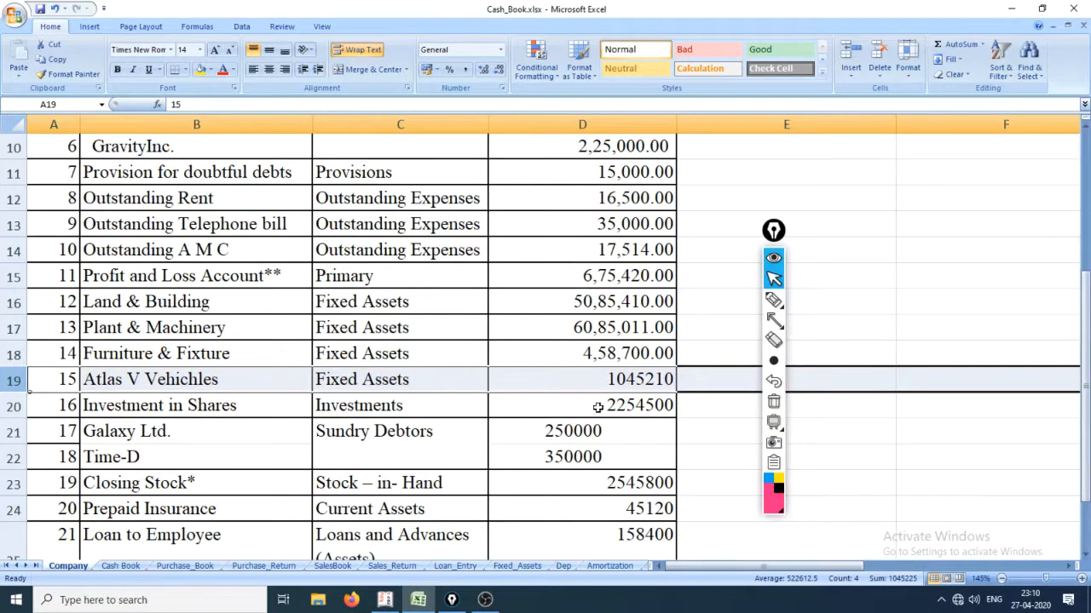
pyautogui.hotkey('alt', 'Tab')
pyautogui.write('1')
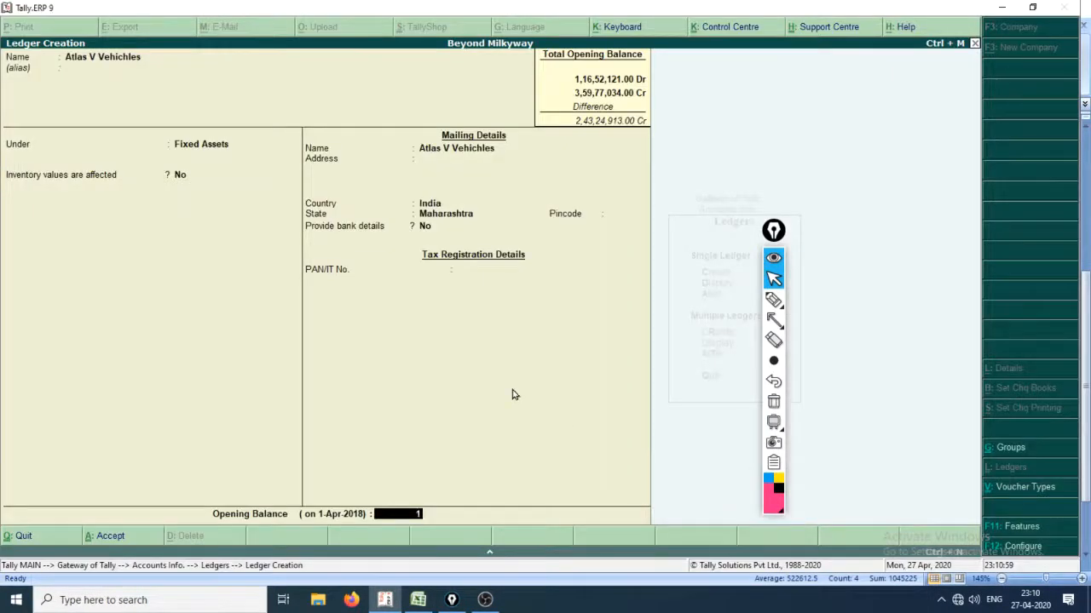
pyautogui.write('04510')
pyautogui.hotkey('alt', 'Tab')
pyautogui.hotkey('alt', 'Tab')
pyautogui.write('210')
pyautogui.press('Return')
pyautogui.press('Return')
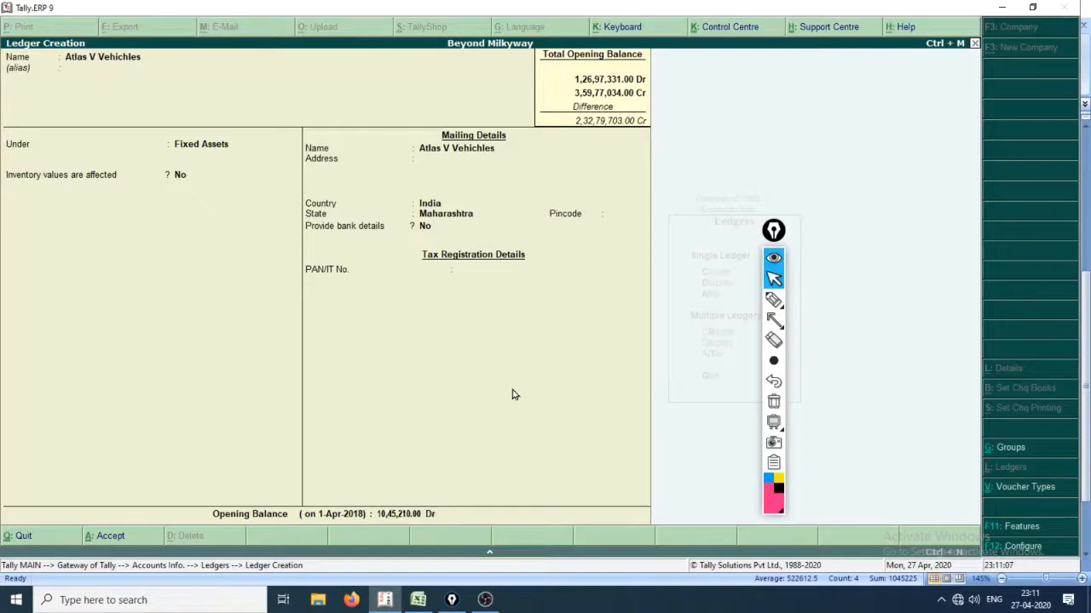
pyautogui.press('Return')
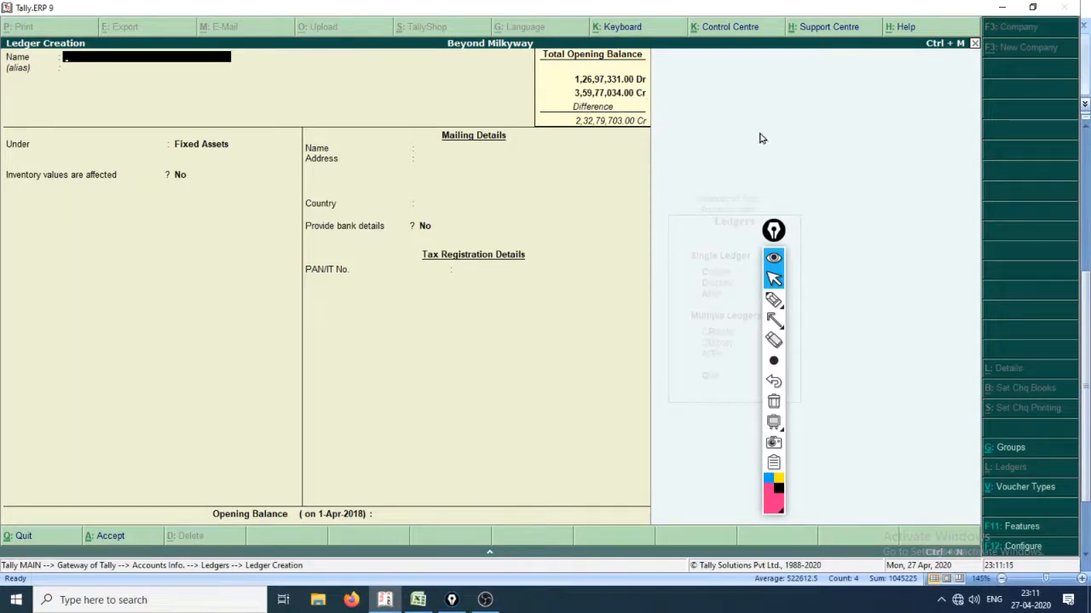
# Select serial number 16 in the Excel sheet and name the next Tally ledger Investment in Shares.
pyautogui.hotkey('alt', 'Tab')
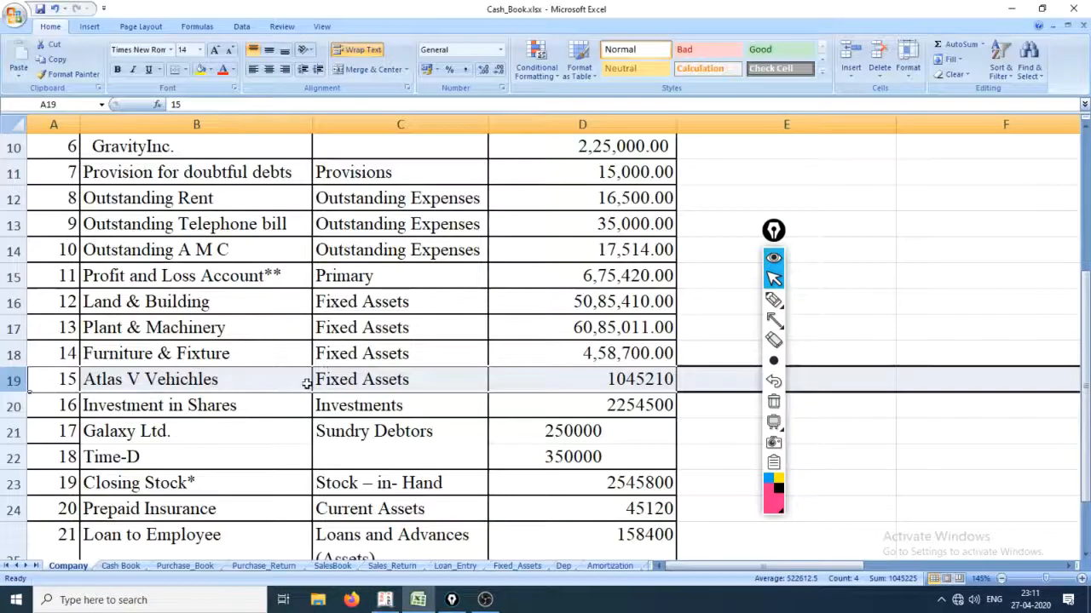
pyautogui.click(56, 407)
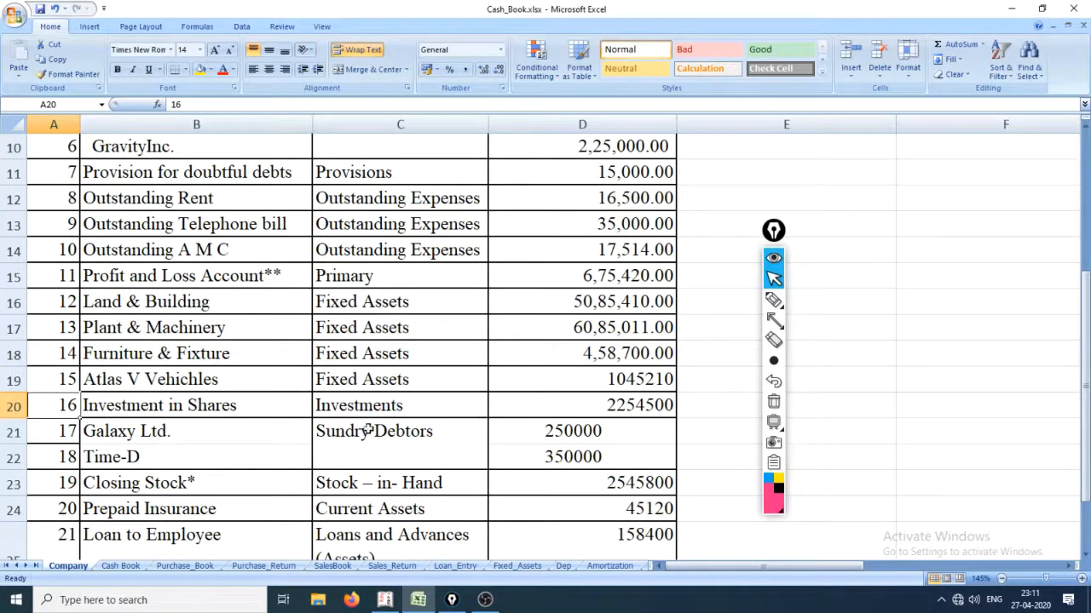
pyautogui.hotkey('alt', 'Tab')
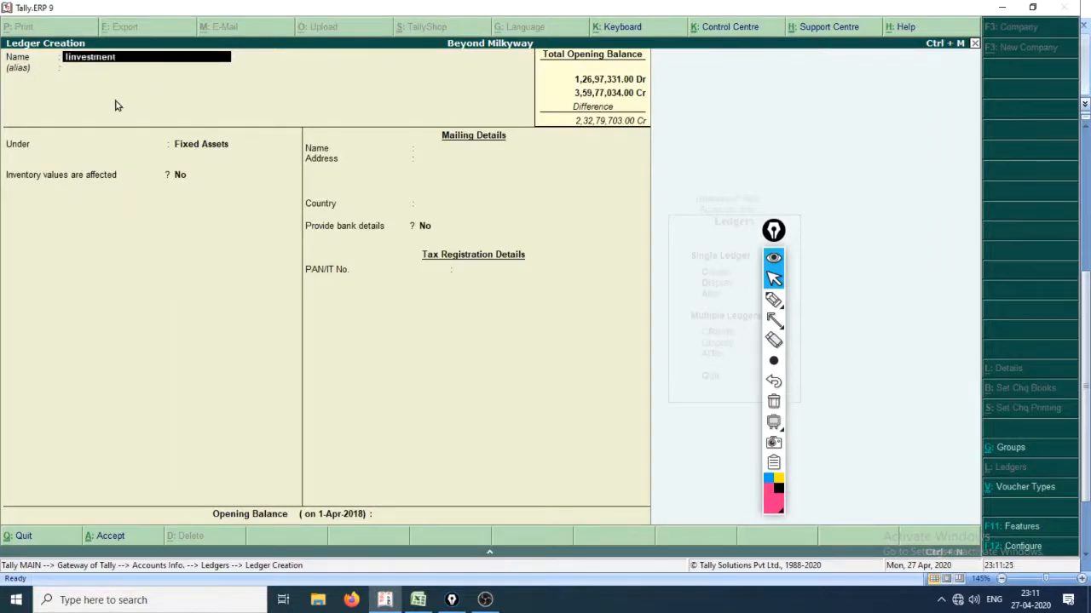
pyautogui.press('BackSpace')
pyautogui.press('BackSpace')
pyautogui.press('BackSpace')
pyautogui.press('BackSpace')
pyautogui.press('BackSpace')
pyautogui.write('estment')
pyautogui.press('Return')
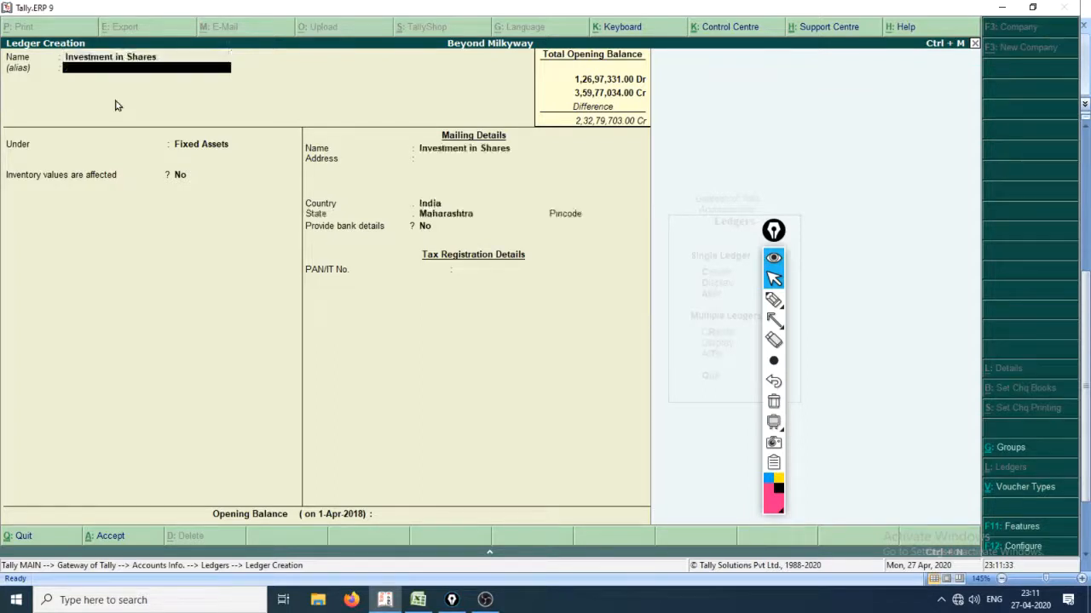
# Place the Investment in Shares ledger under Investments and accept its default mailing and tax details.
pyautogui.press('Return')
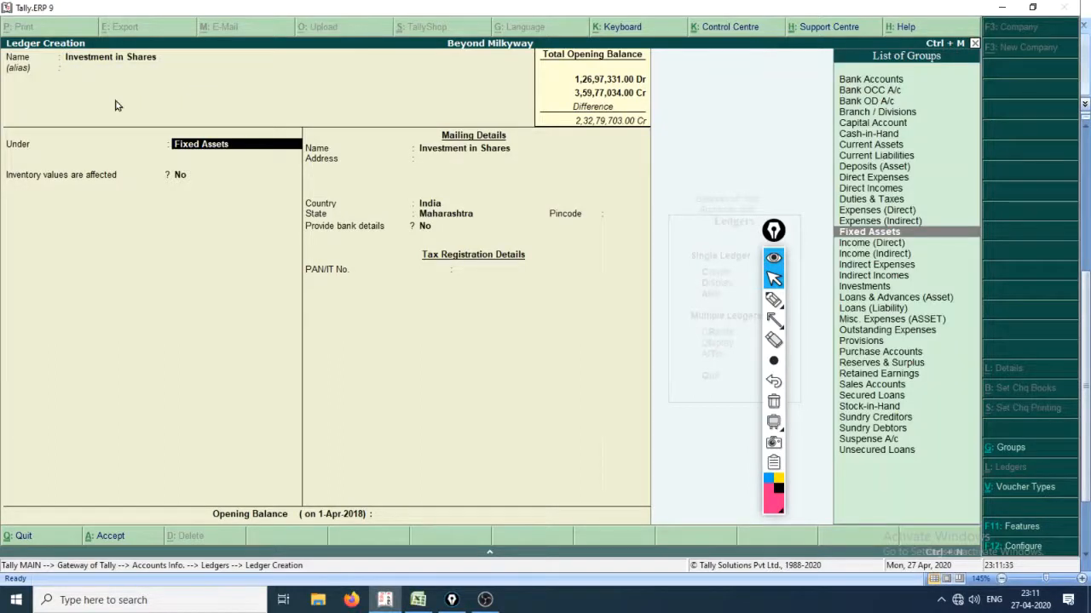
pyautogui.press('Down')
pyautogui.press('Down')
pyautogui.press('Down')
pyautogui.press('Down')
pyautogui.press('Down')
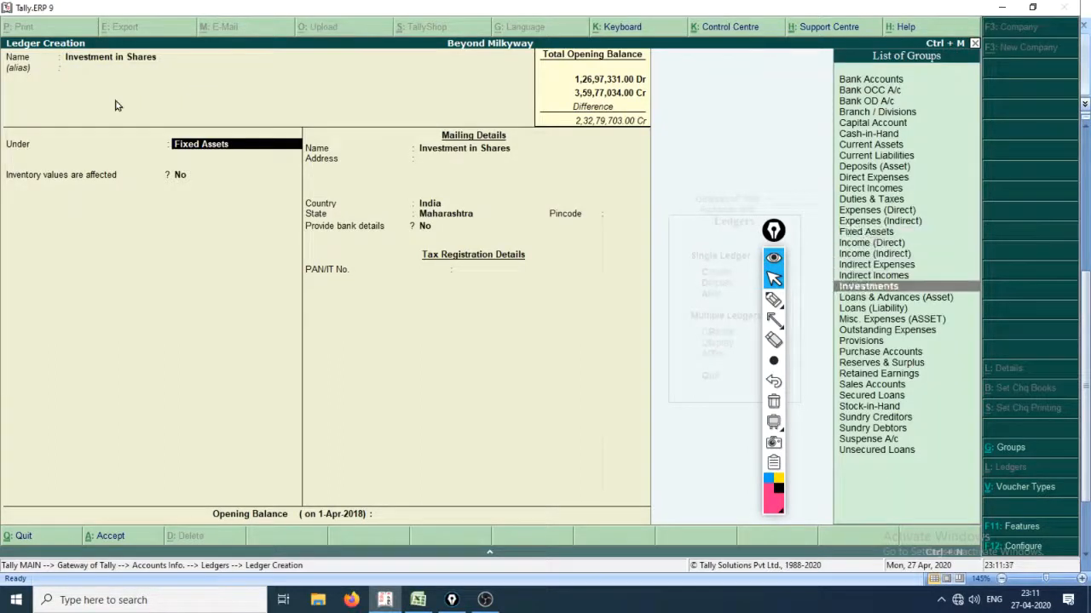
pyautogui.press('Return')
pyautogui.press('Return')
pyautogui.press('Return')
pyautogui.press('Return')
pyautogui.press('Return')
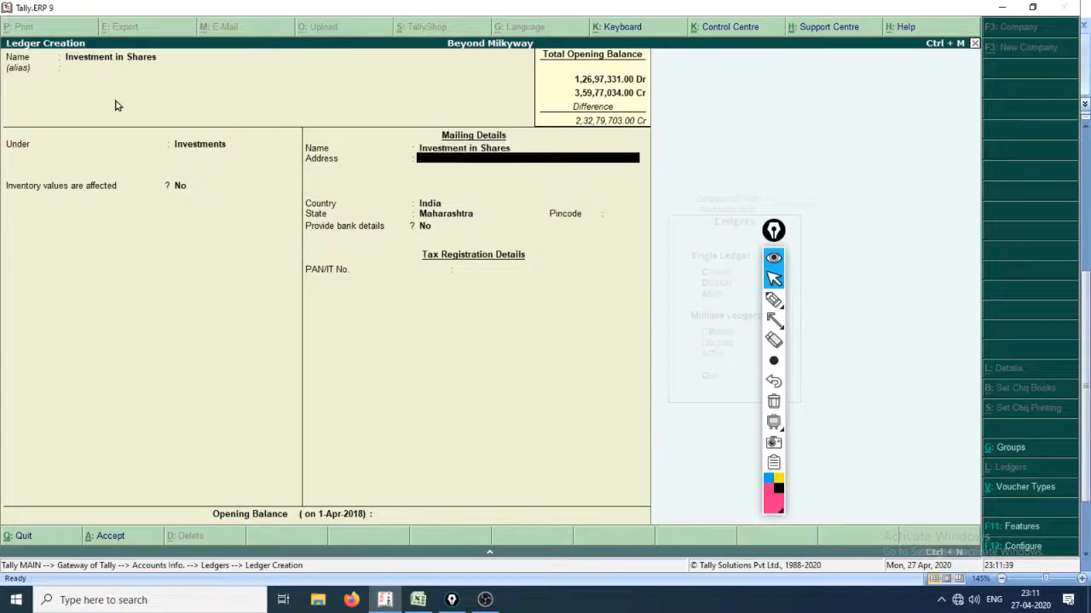
pyautogui.press('Return')
pyautogui.press('Return')
pyautogui.press('Return')
pyautogui.press('Return')
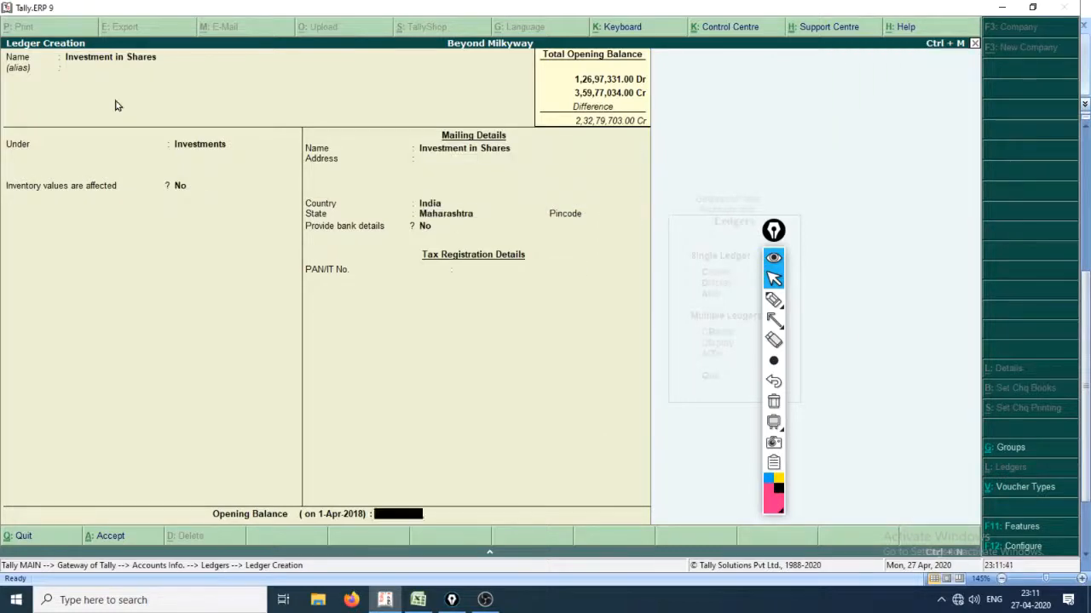
# Check the highlighted Investment in Shares row in Excel, enter an opening balance of 22,54,500 Dr in Tally, and save the ledger.
pyautogui.hotkey('alt', 'Tab')
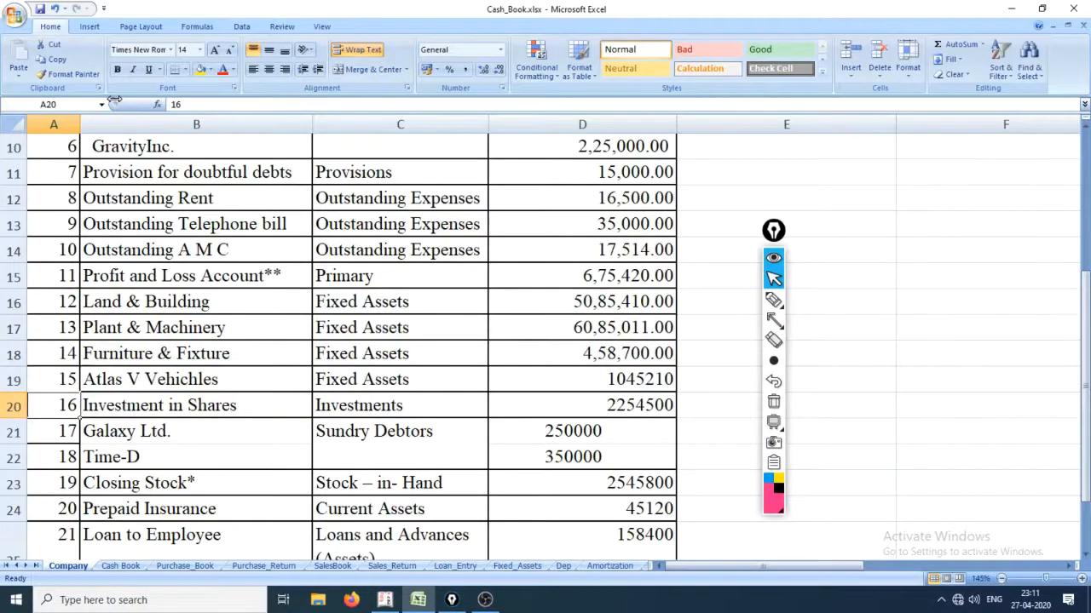
pyautogui.hotkey('shift', 'space')
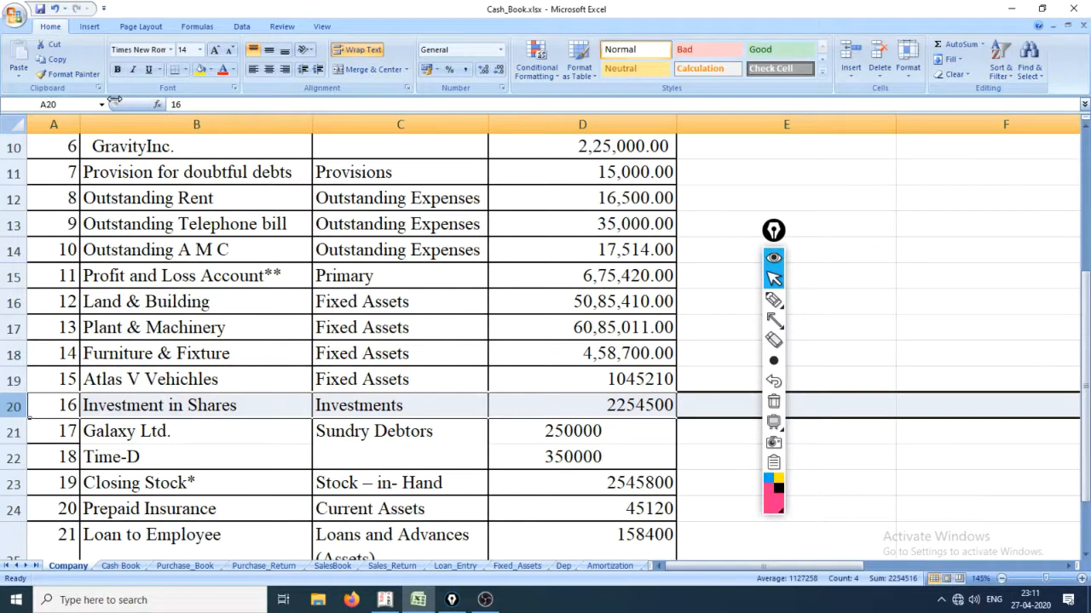
pyautogui.hotkey('alt', 'Tab')
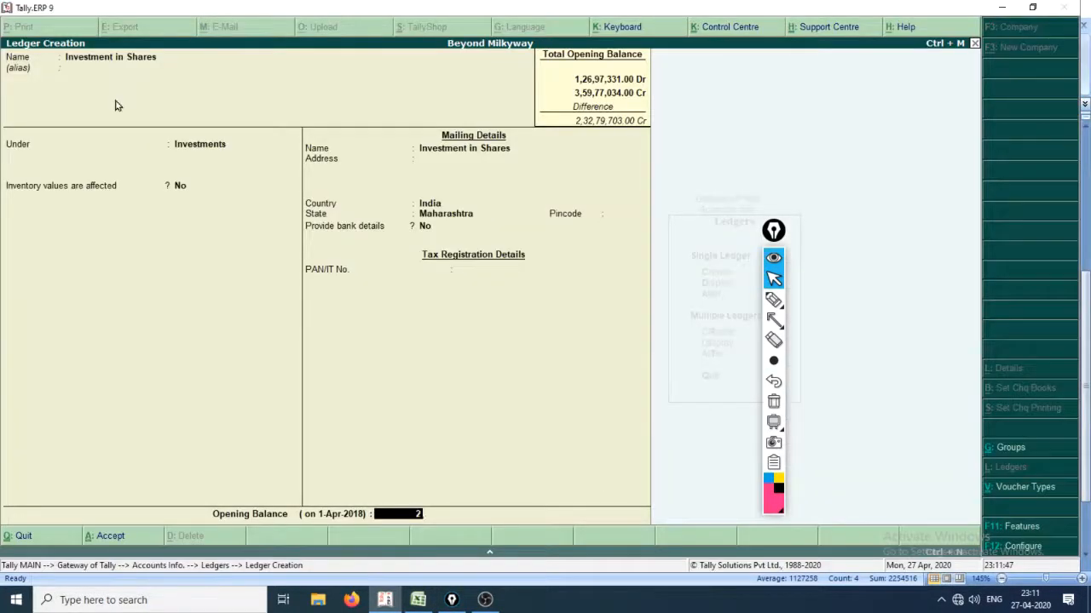
pyautogui.write('22,54,500')
pyautogui.press('Return')
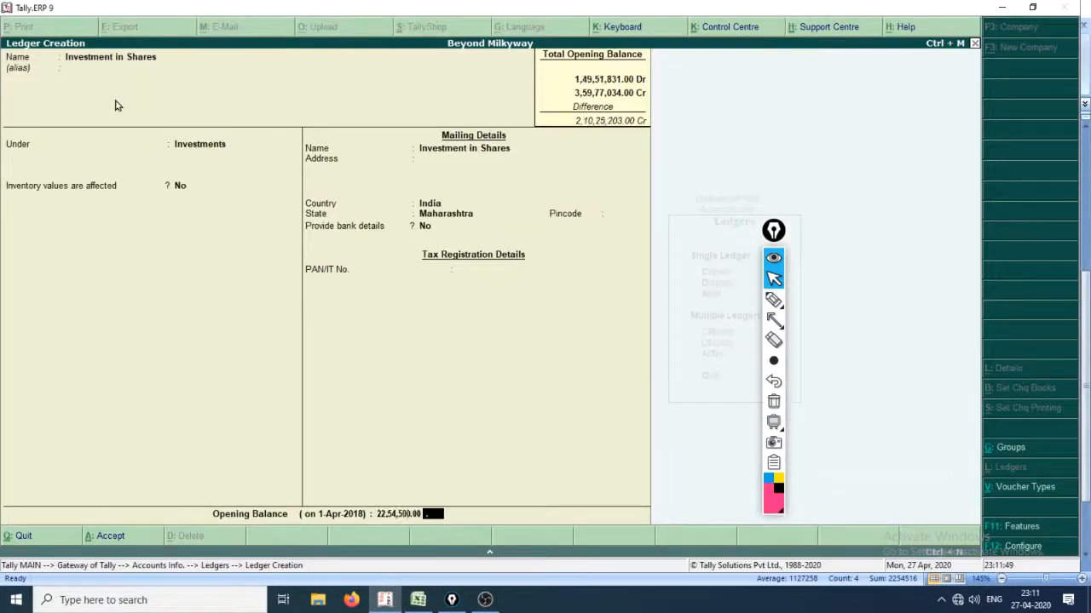
pyautogui.press('Return')
pyautogui.press('Down')
pyautogui.press('Down')
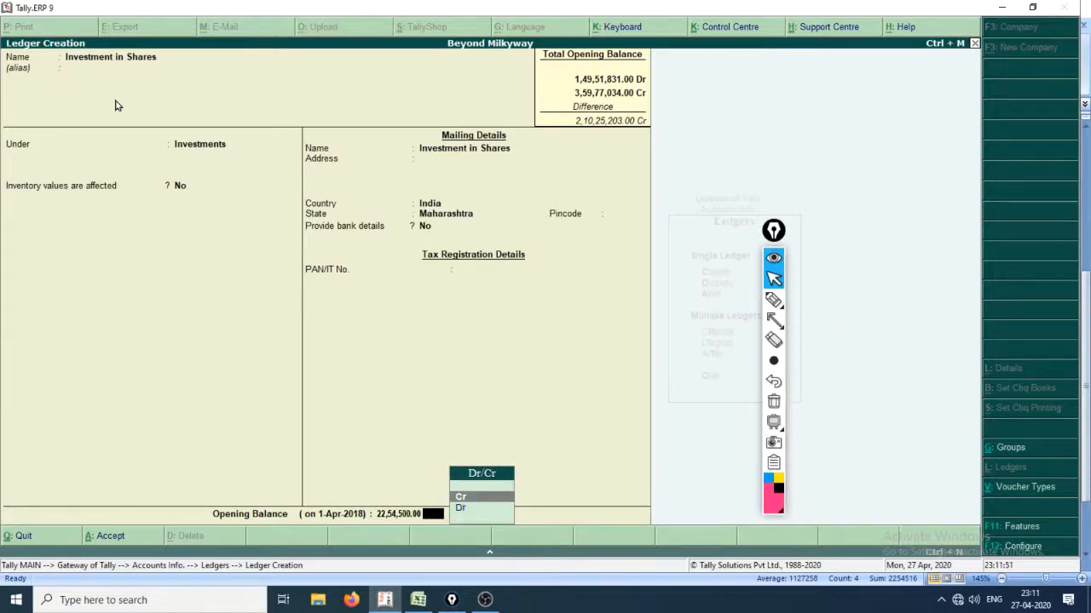
pyautogui.press('Return')
pyautogui.press('Return')
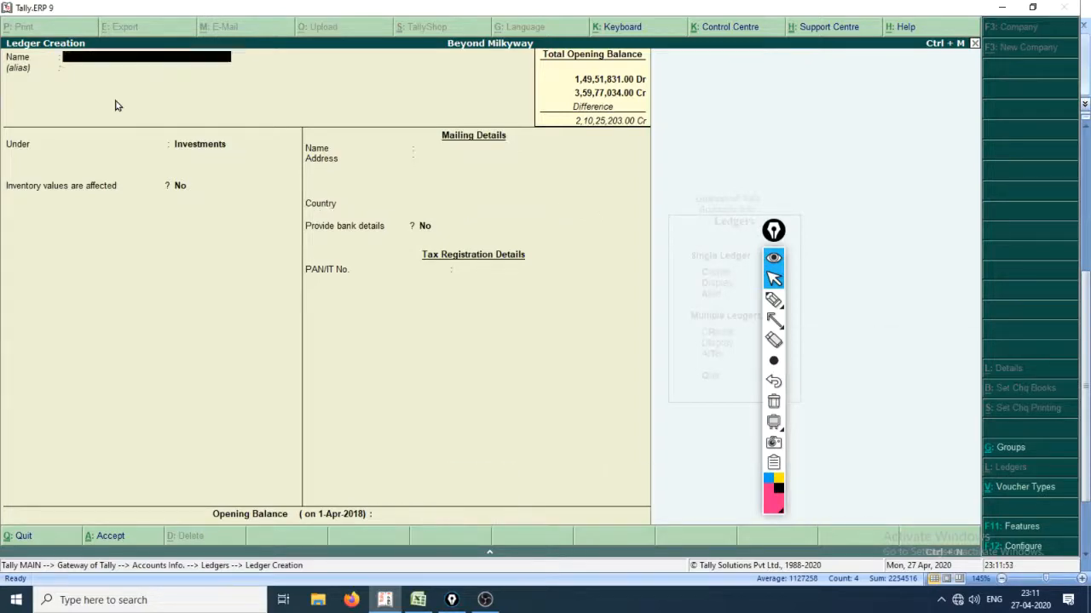
# Highlight the Galaxy Ltd. and Time-D rows in the Excel sheet and name the next Tally ledger Galaxy Ltd.
pyautogui.hotkey('alt', 'Tab')
pyautogui.press('Down')
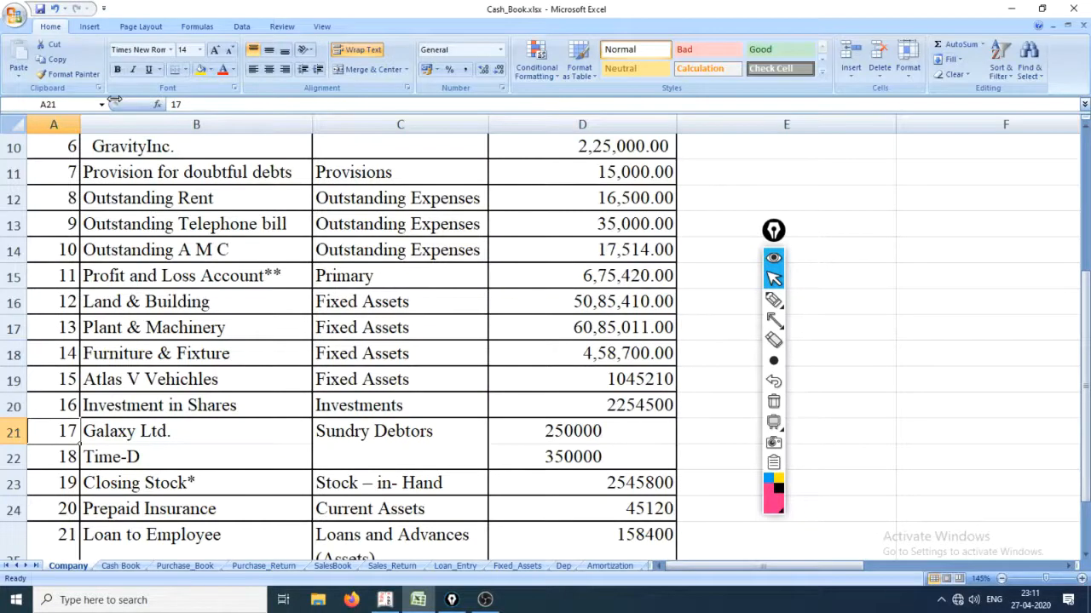
pyautogui.hotkey('shift', 'Down')
pyautogui.hotkey('shift', 'space')
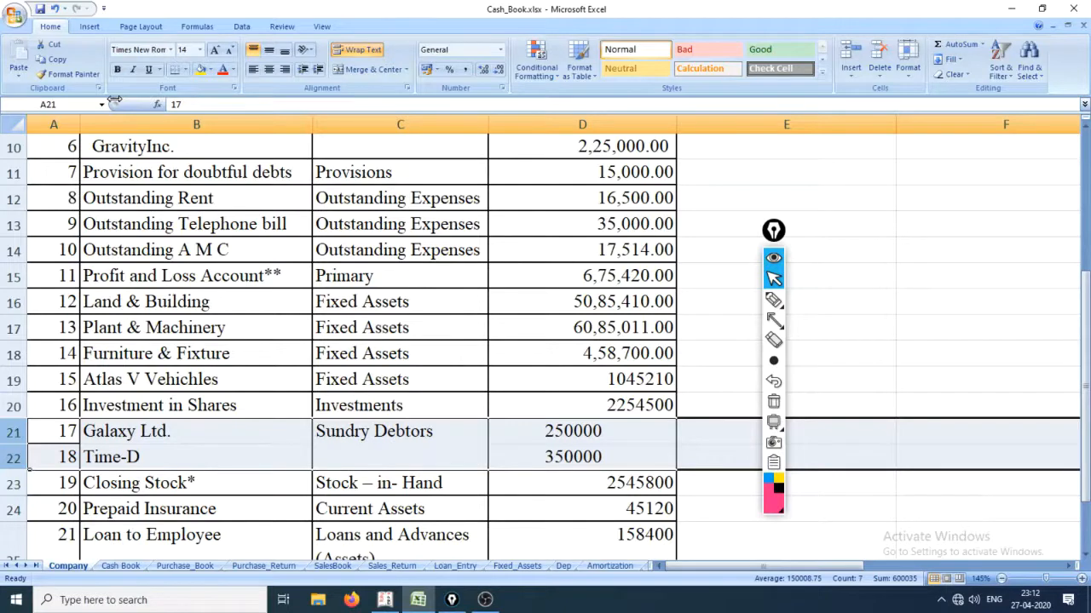
pyautogui.hotkey('alt', 'Tab')
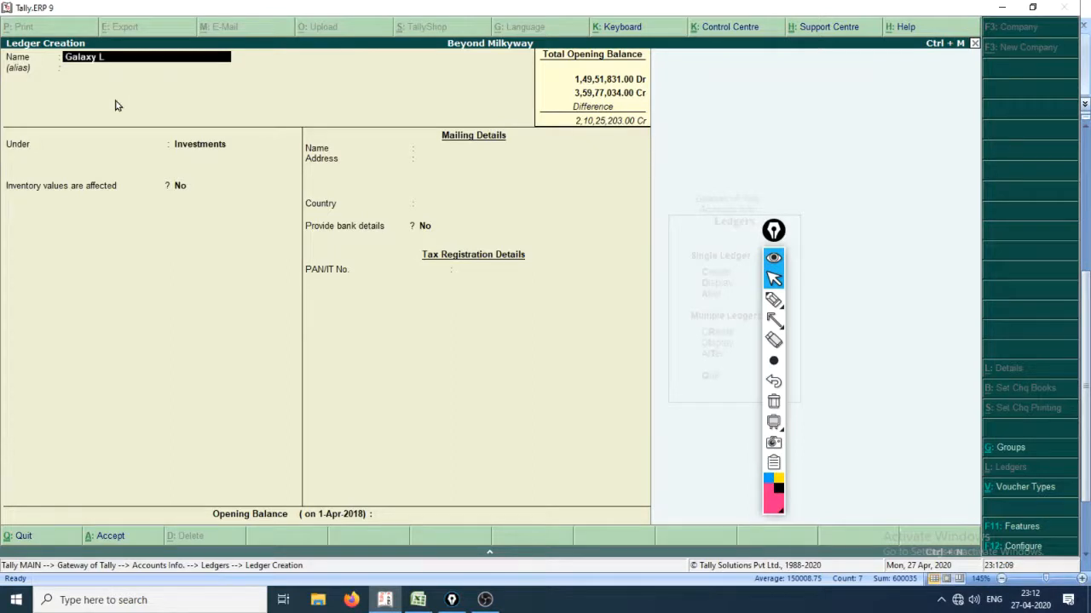
pyautogui.write('td.')
pyautogui.press('Return')
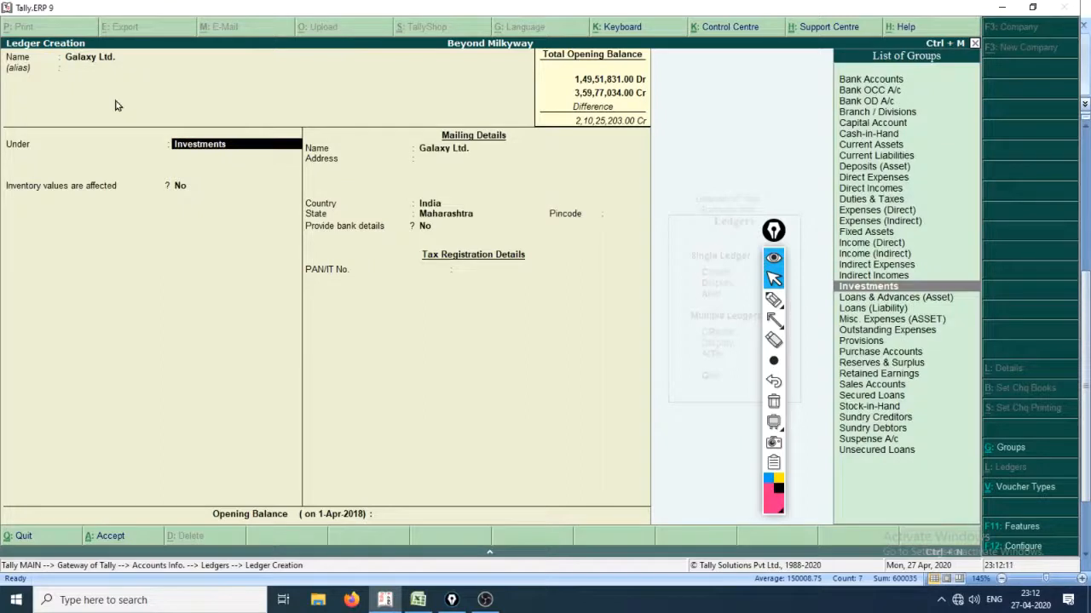
# Place the Galaxy Ltd. ledger under the Sundry Debtors group.
pyautogui.write('Sund')
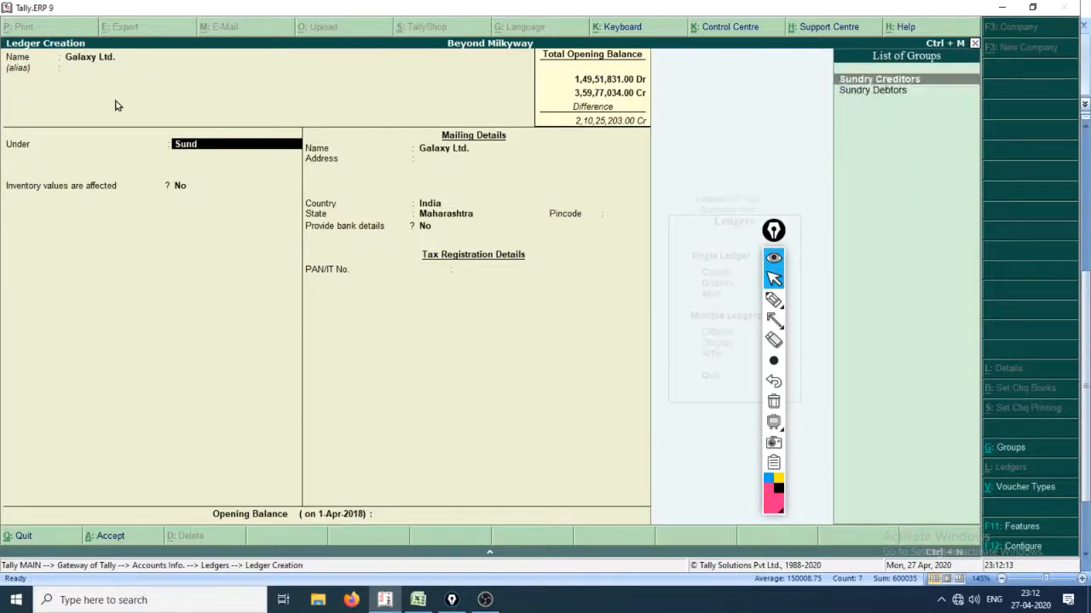
pyautogui.press('Return')
pyautogui.press('BackSpace')
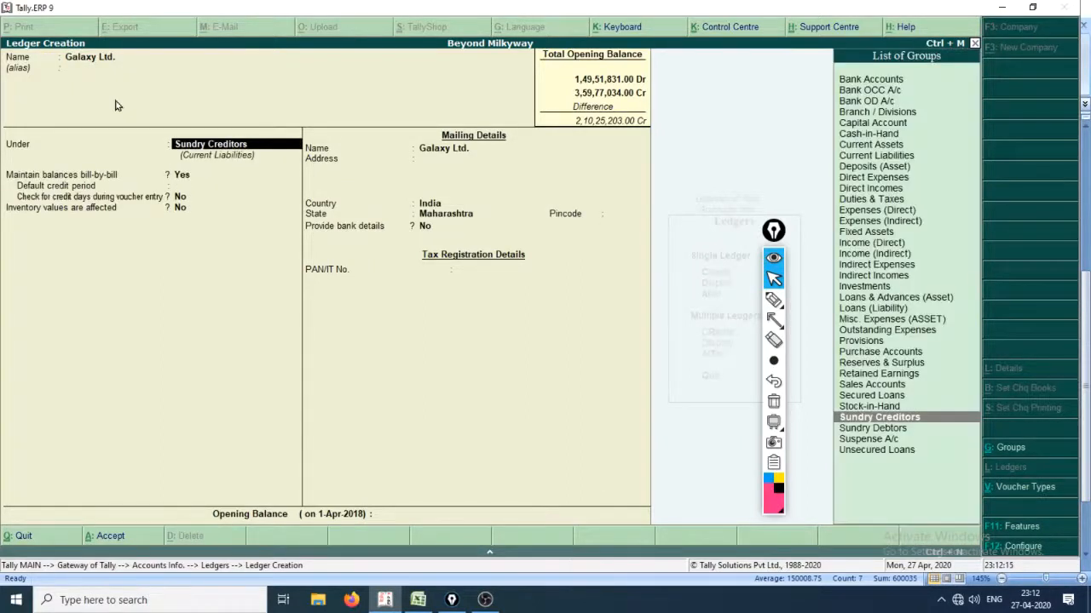
pyautogui.press('Down')
pyautogui.press('Return')
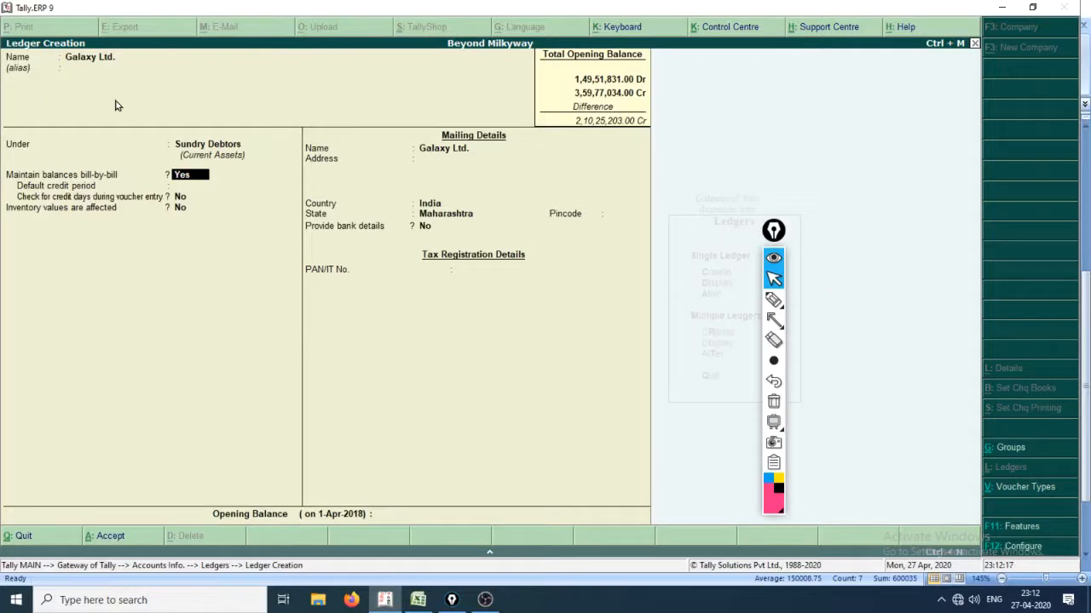
# Keep bill-by-bill balances on and accept the default credit, mailing and tax details for Galaxy Ltd.
pyautogui.press('Return')
pyautogui.press('Return')
pyautogui.press('Return')
pyautogui.press('Return')
pyautogui.press('Return')
pyautogui.press('Return')
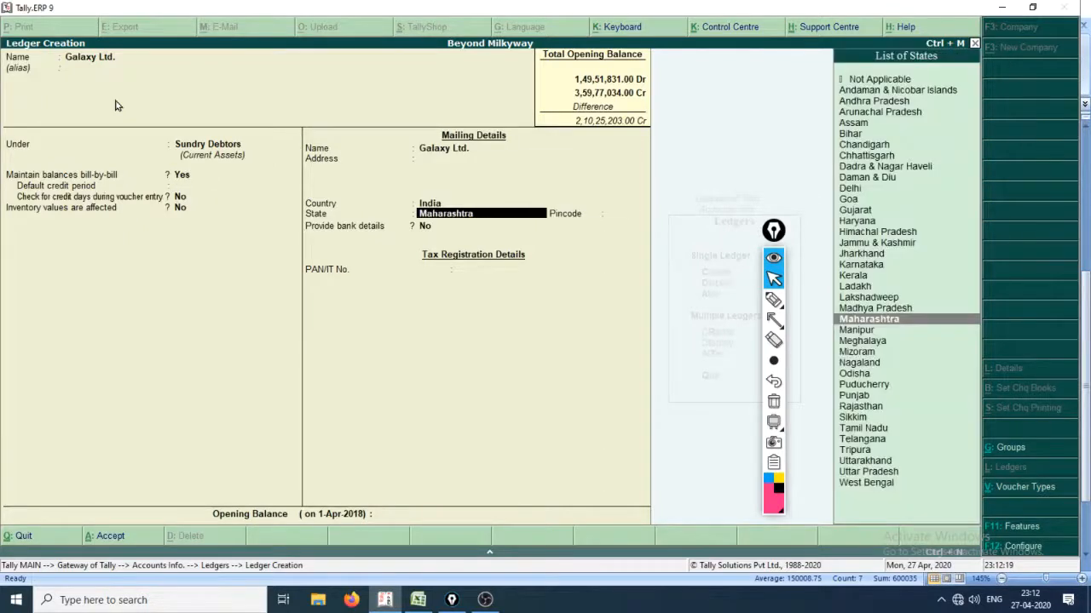
pyautogui.press('Return')
pyautogui.press('Return')
pyautogui.press('Return')
pyautogui.press('Return')
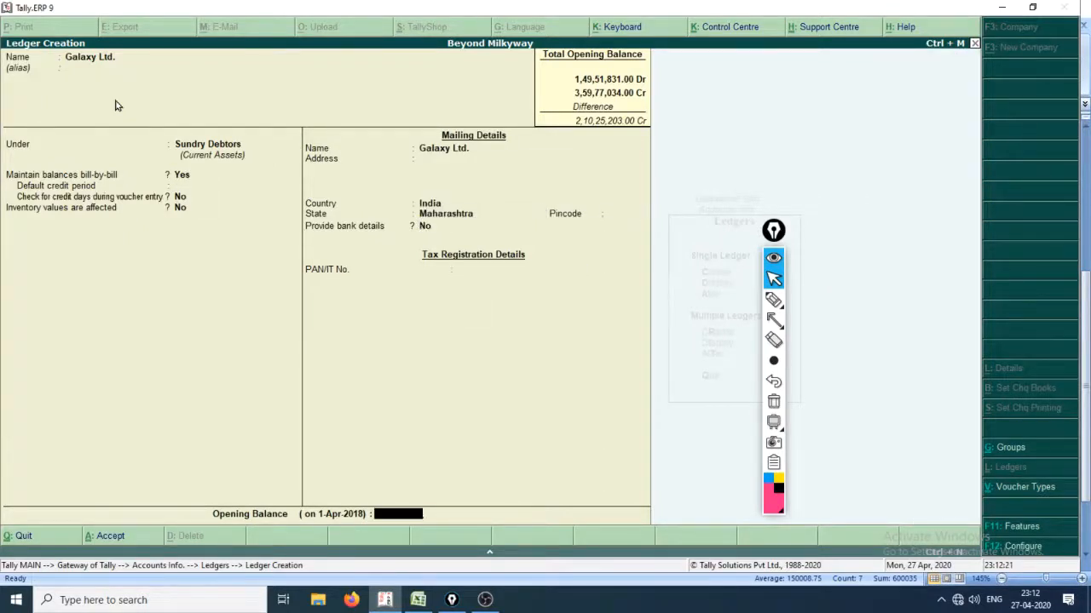
# Check the Galaxy Ltd. amount in the Excel sheet and enter an opening balance of 2,50,000 Dr for the ledger in Tally.
pyautogui.hotkey('alt', 'Tab')
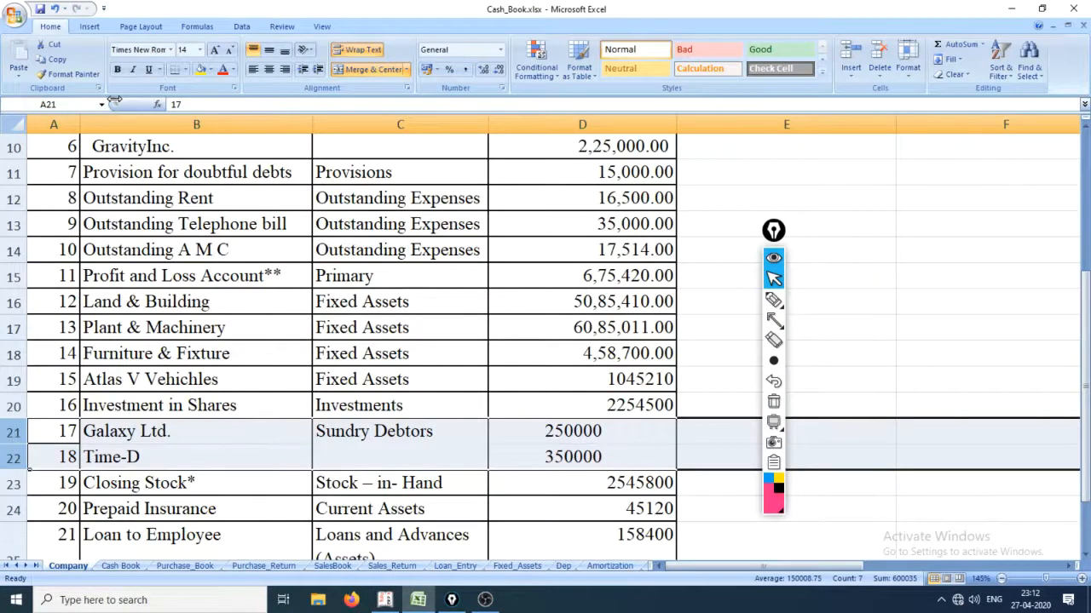
pyautogui.hotkey('alt', 'Tab')
pyautogui.write('2')
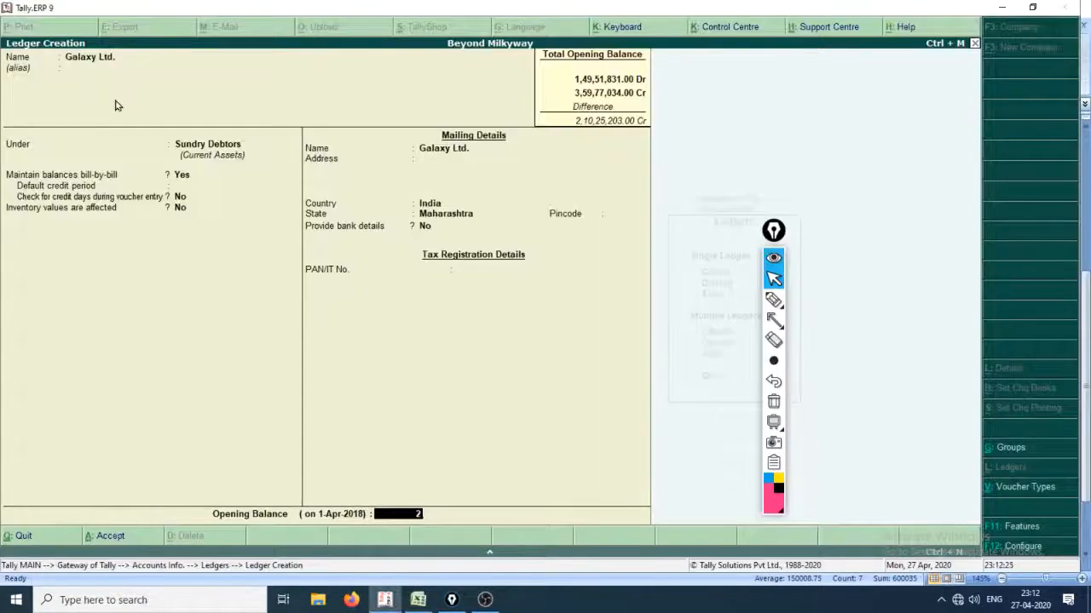
pyautogui.write('50000')
pyautogui.press('Return')
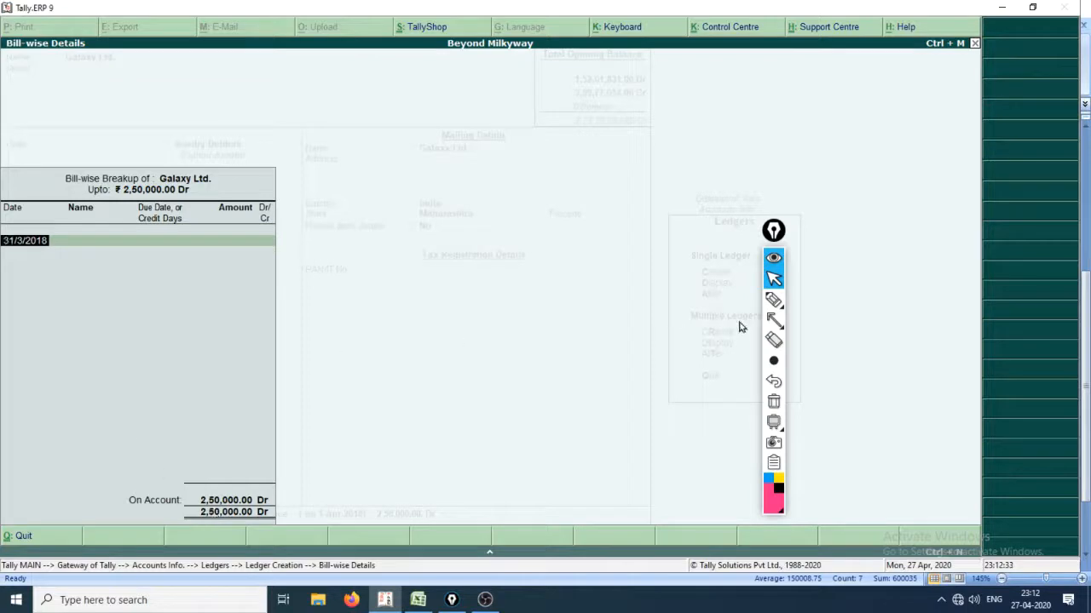
# Annotate the Galaxy Ltd. bill-wise breakup with freehand pen marks under the date and credit-days columns, and clear all the ink.
pyautogui.click(773, 299)
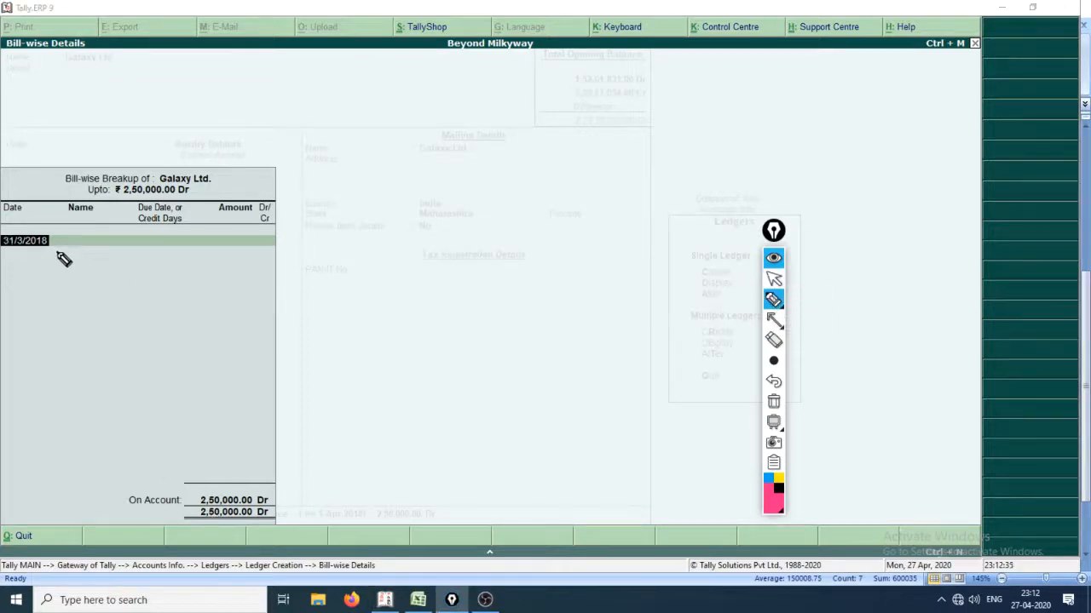
pyautogui.moveTo(18, 252); pyautogui.dragTo(52, 262)
pyautogui.moveTo(22, 296); pyautogui.dragTo(64, 296)
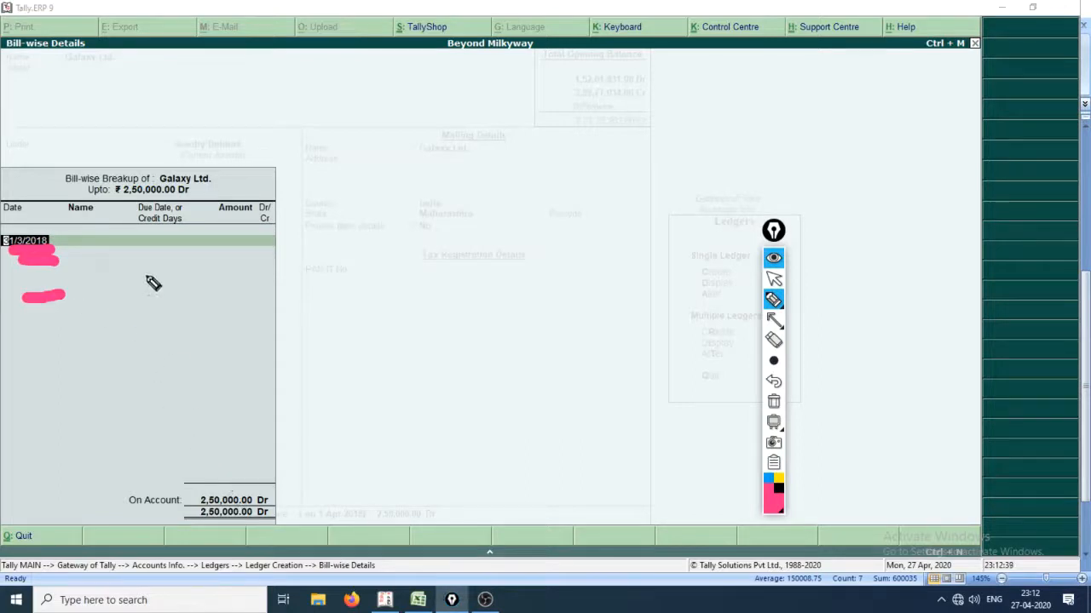
pyautogui.moveTo(153, 247); pyautogui.dragTo(179, 296)
pyautogui.moveTo(190, 240); pyautogui.dragTo(191, 295)
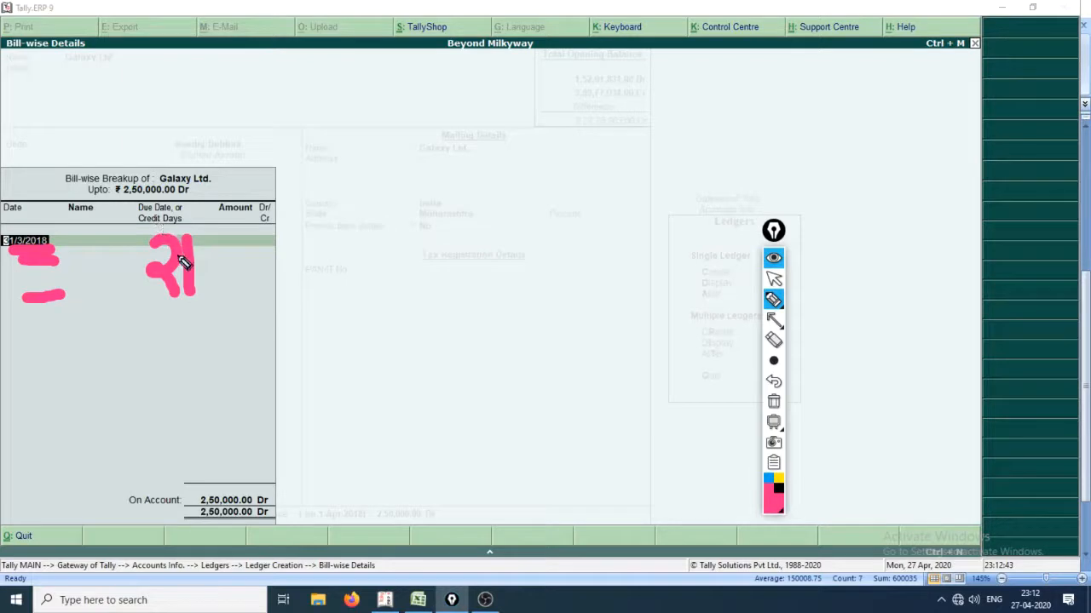
pyautogui.moveTo(168, 317); pyautogui.dragTo(205, 315)
pyautogui.moveTo(136, 339)
pyautogui.mouseDown()
pyautogui.moveTo(201, 335)
pyautogui.moveTo(230, 382)
pyautogui.moveTo(256, 358)
pyautogui.moveTo(287, 415)
pyautogui.moveTo(279, 421)
pyautogui.mouseUp()
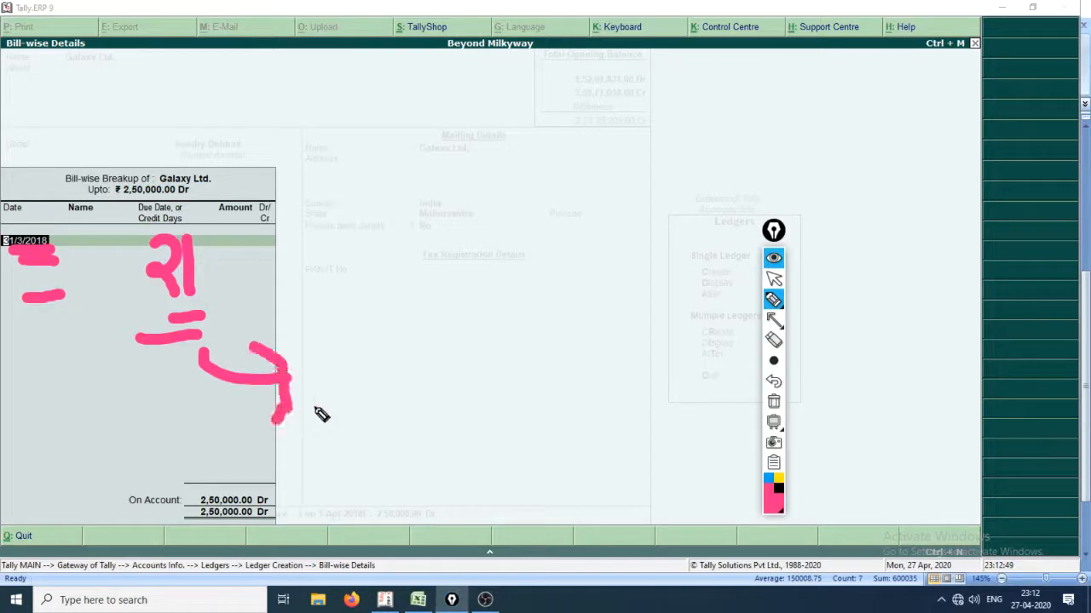
pyautogui.moveTo(373, 368)
pyautogui.mouseDown()
pyautogui.moveTo(347, 362)
pyautogui.moveTo(378, 373)
pyautogui.moveTo(382, 425)
pyautogui.mouseUp()
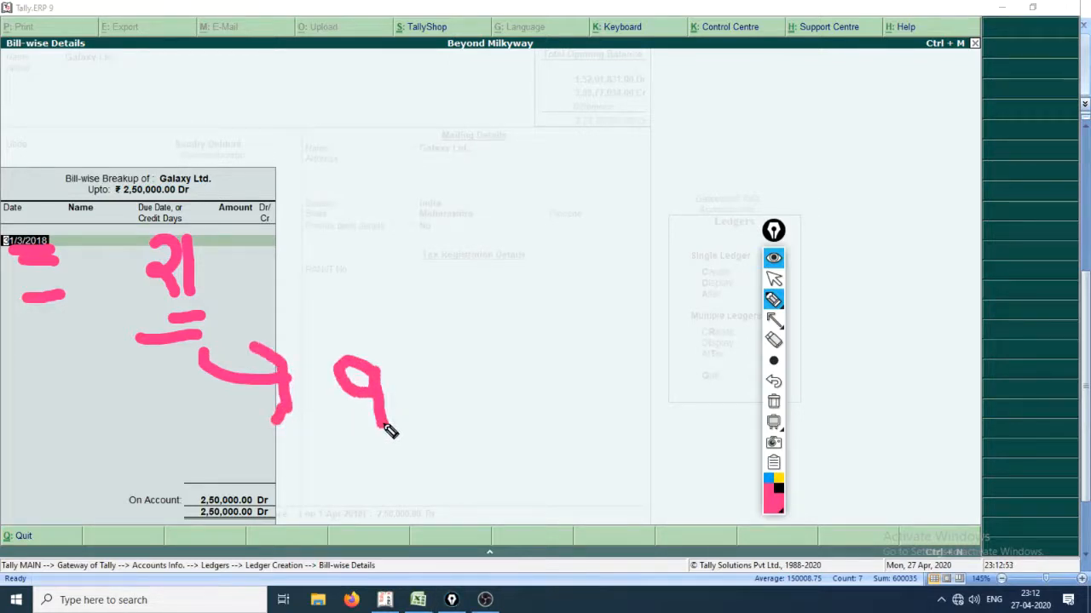
pyautogui.click(420, 364)
pyautogui.moveTo(460, 346)
pyautogui.mouseDown()
pyautogui.moveTo(415, 426)
pyautogui.moveTo(471, 460)
pyautogui.mouseUp()
pyautogui.click(451, 418)
pyautogui.moveTo(400, 479); pyautogui.dragTo(473, 482)
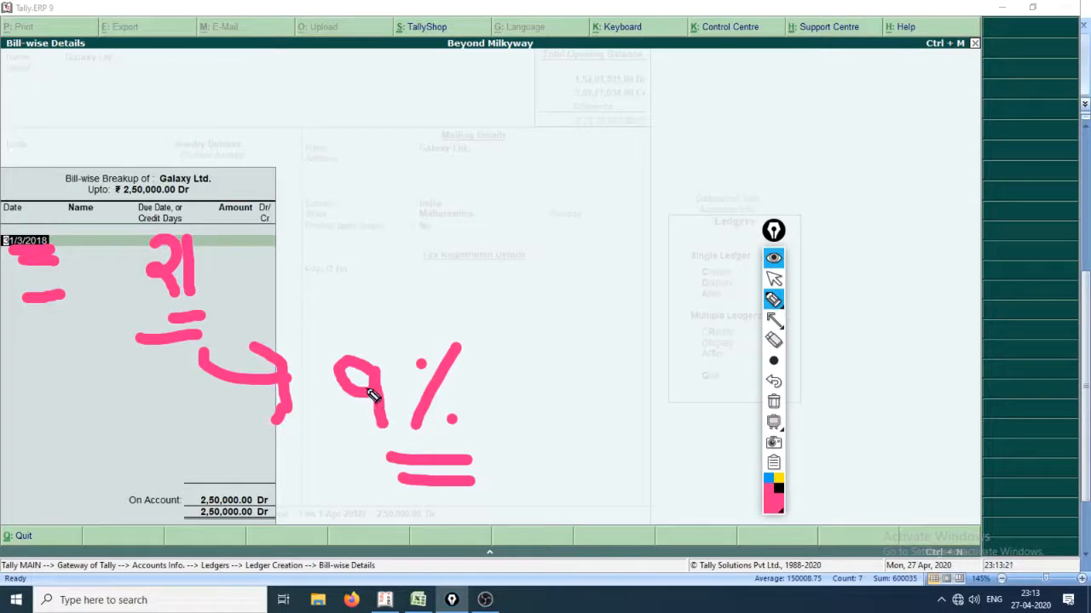
pyautogui.moveTo(334, 389)
pyautogui.mouseDown()
pyautogui.moveTo(356, 424)
pyautogui.moveTo(515, 330)
pyautogui.mouseUp()
pyautogui.moveTo(380, 390)
pyautogui.mouseDown()
pyautogui.moveTo(353, 382)
pyautogui.moveTo(402, 419)
pyautogui.mouseUp()
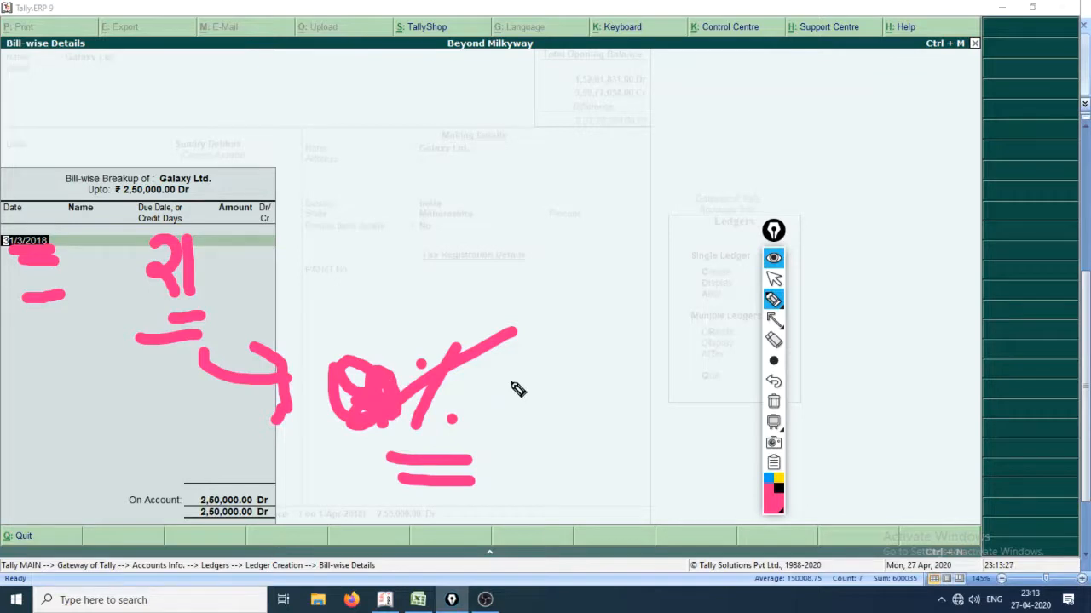
pyautogui.hotkey('ctrl', 'shift', '2')
pyautogui.hotkey('ctrl', 'shift', '7')
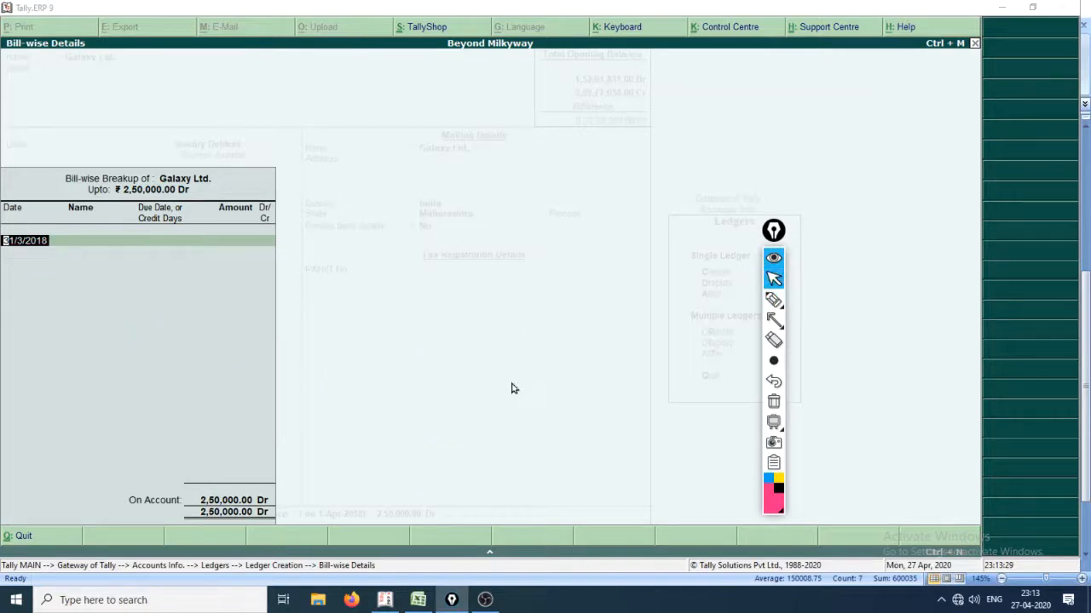
# Leave the Galaxy Ltd. bill-wise breakup entirely on account and save the ledger.
pyautogui.click(32, 246)
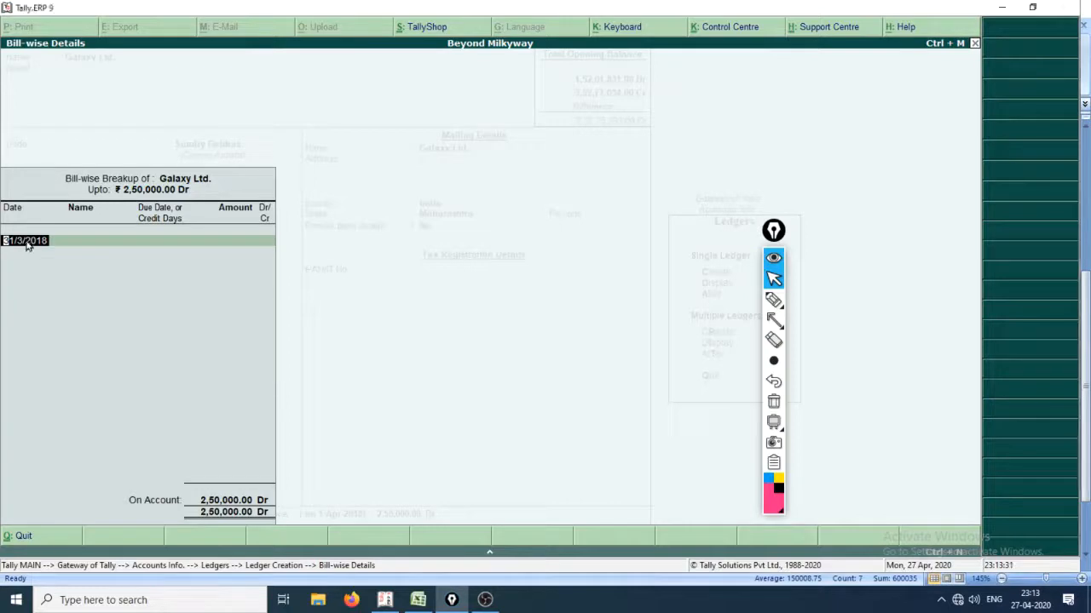
pyautogui.press('Return')
pyautogui.press('Return')
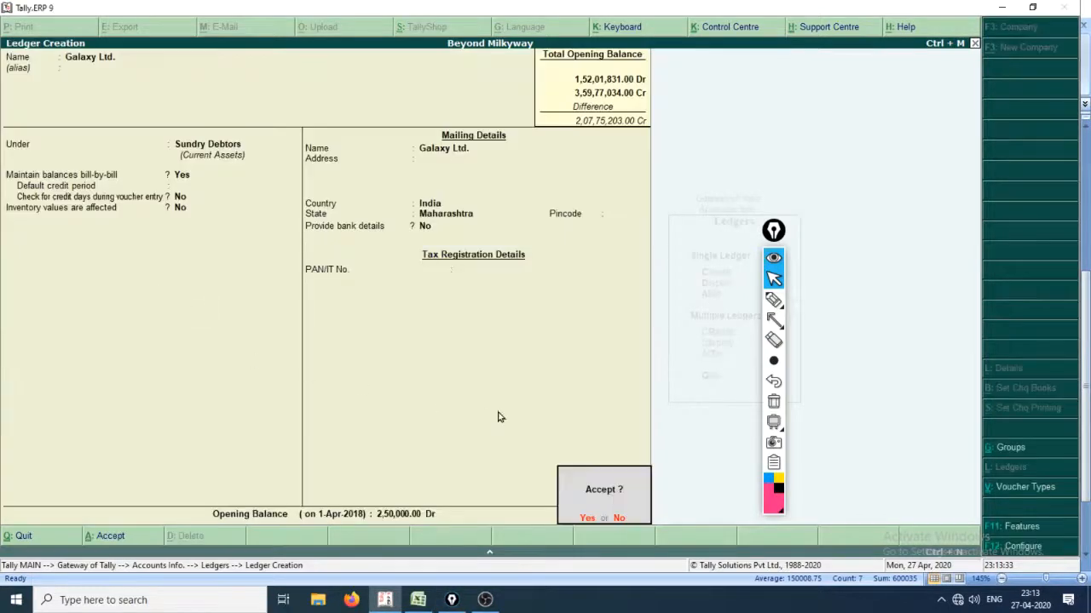
pyautogui.press('Return')
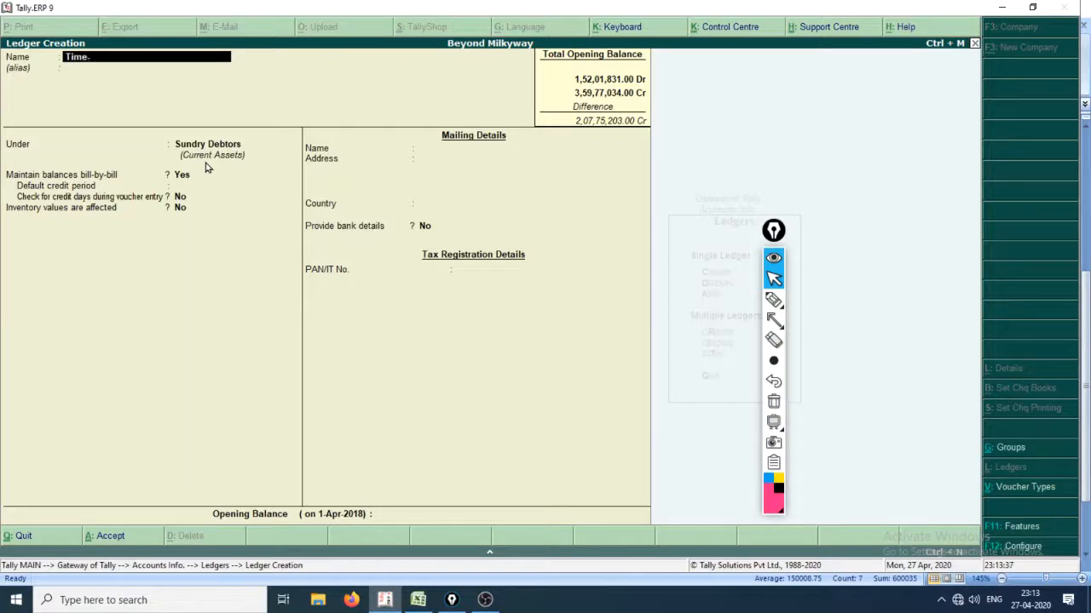
# Name the next ledger Time-D, keeping the Sundry Debtors group, bill-by-bill balances and the default mailing and tax details.
pyautogui.press('Return')
pyautogui.press('Return')
pyautogui.press('Return')
pyautogui.press('Return')
pyautogui.press('Return')
pyautogui.press('Return')
pyautogui.press('Return')
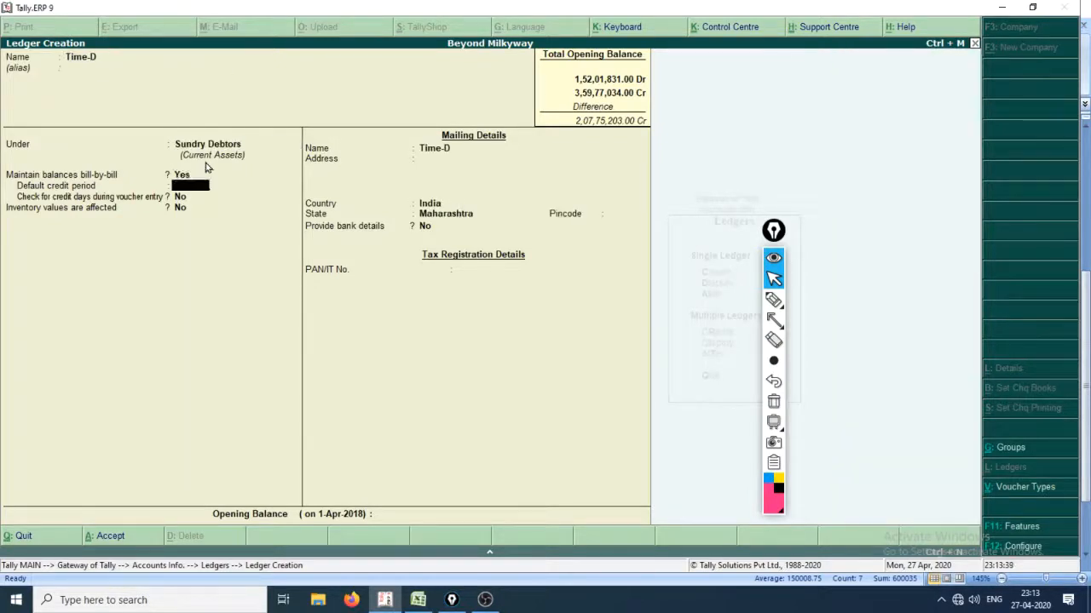
pyautogui.press('Return')
pyautogui.press('Return')
pyautogui.press('Return')
pyautogui.press('Return')
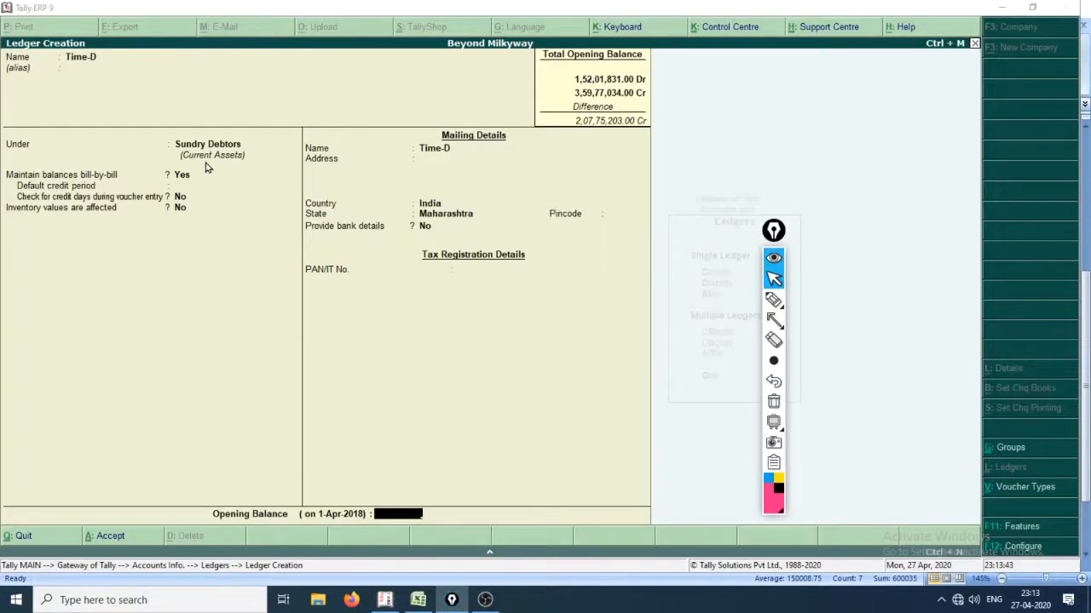
# Check the Time-D amount in Excel, enter an opening balance of 3,50,000 Dr in Tally, and save the ledger with the balance on account.
pyautogui.hotkey('alt', 'Tab')
pyautogui.hotkey('alt', 'Tab')
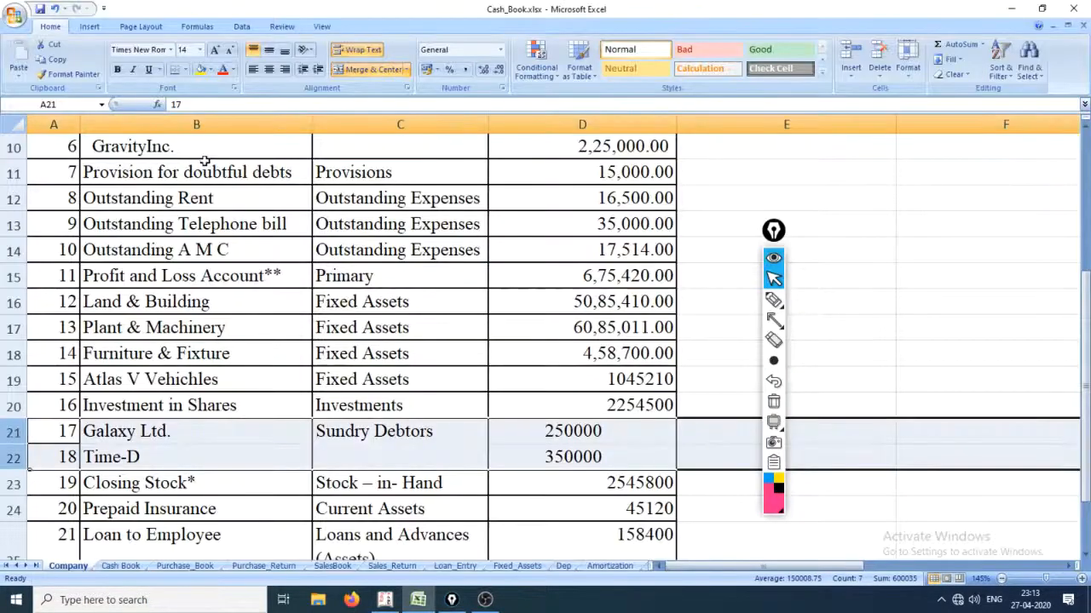
pyautogui.hotkey('alt', 'Tab')
pyautogui.hotkey('alt', 'Tab')
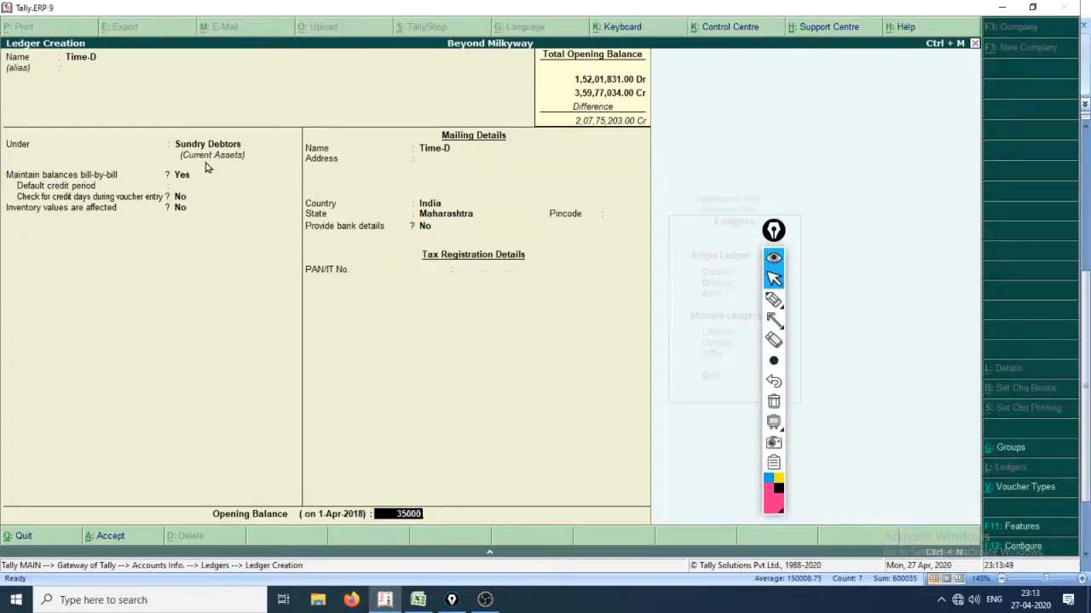
pyautogui.press('Return')
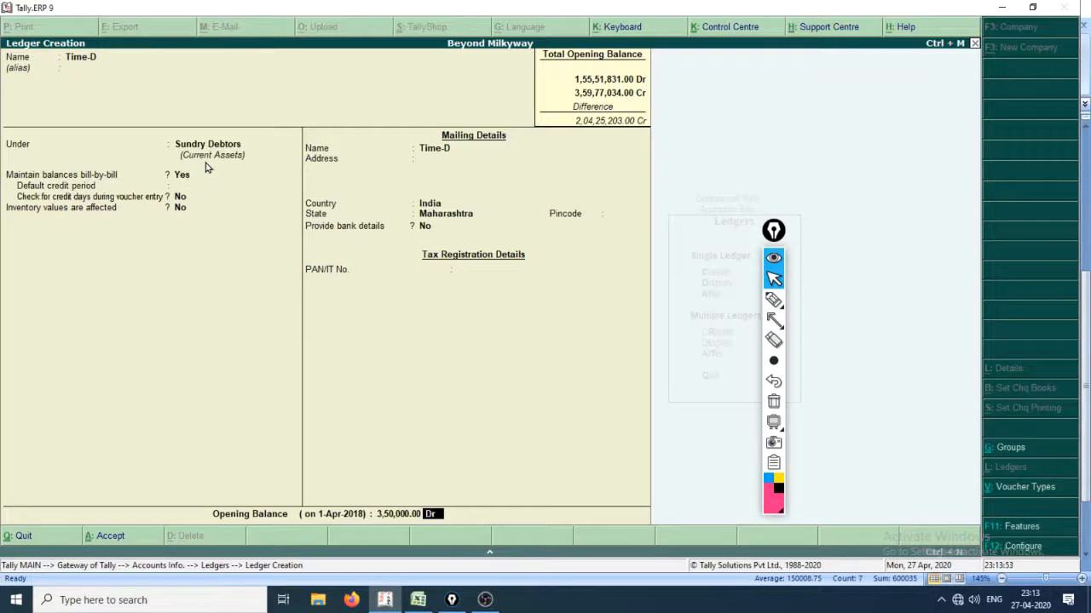
pyautogui.press('Return')
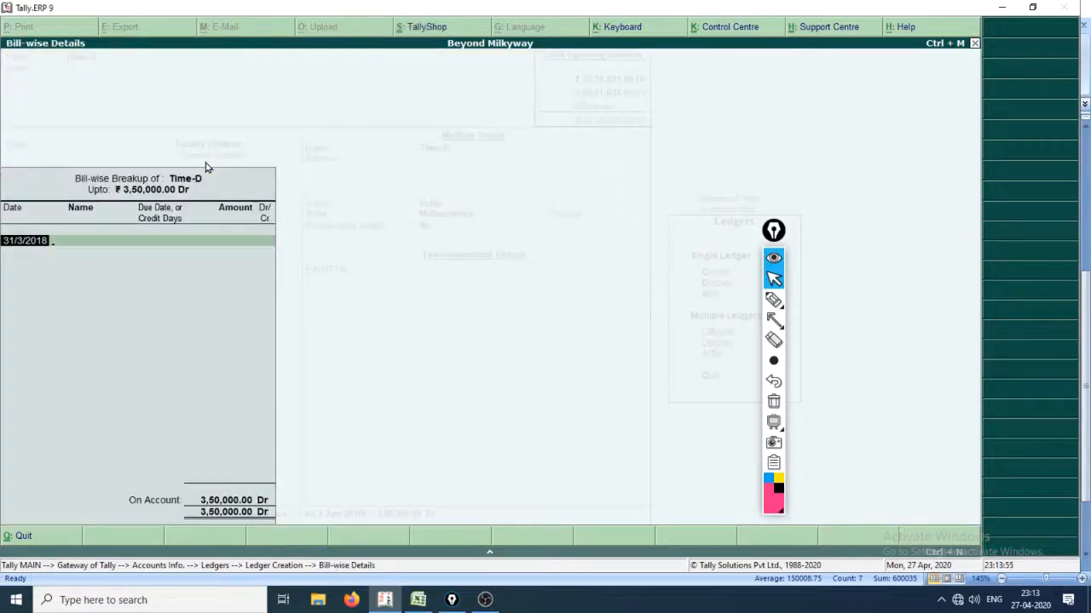
pyautogui.press('Return')
pyautogui.press('Return')
# Switch to Excel and highlight the Closing Stock row of the account list.
pyautogui.hotkey('alt', 'Tab')
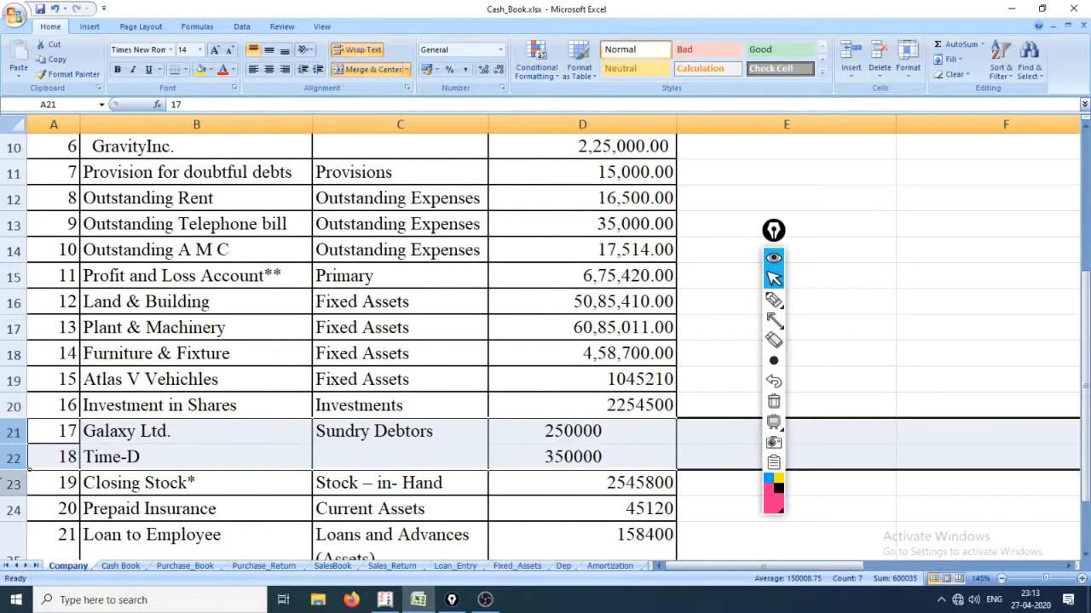
pyautogui.click(7, 483)
pyautogui.scroll(-2, 264, 512)
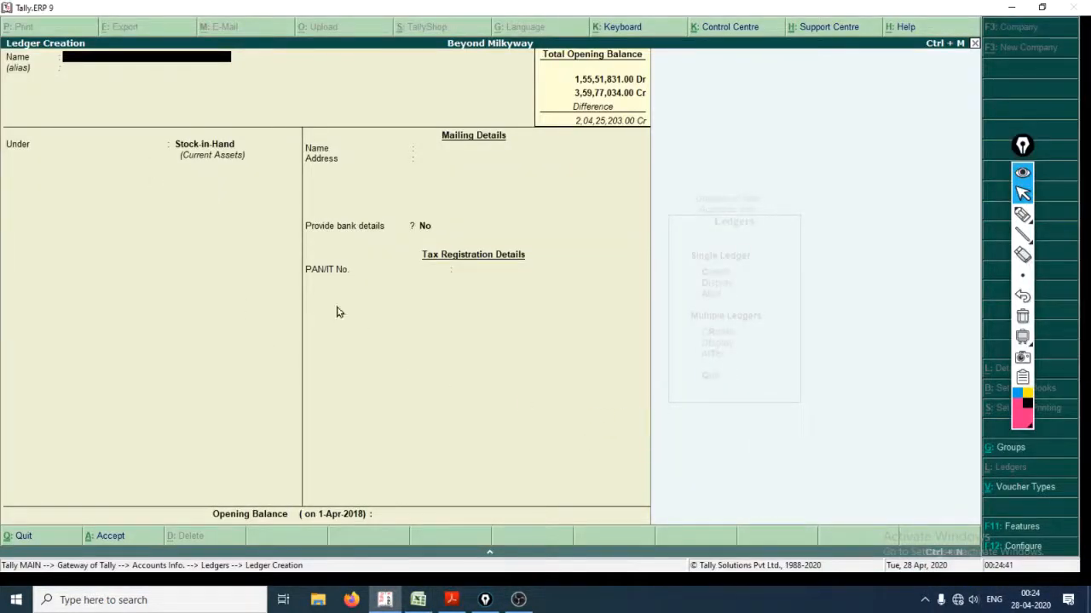
# Switch to Creating_a_Company.pdf in Acrobat Reader and examine the footnote about the Closing Stock ledger.
pyautogui.click(451, 600)
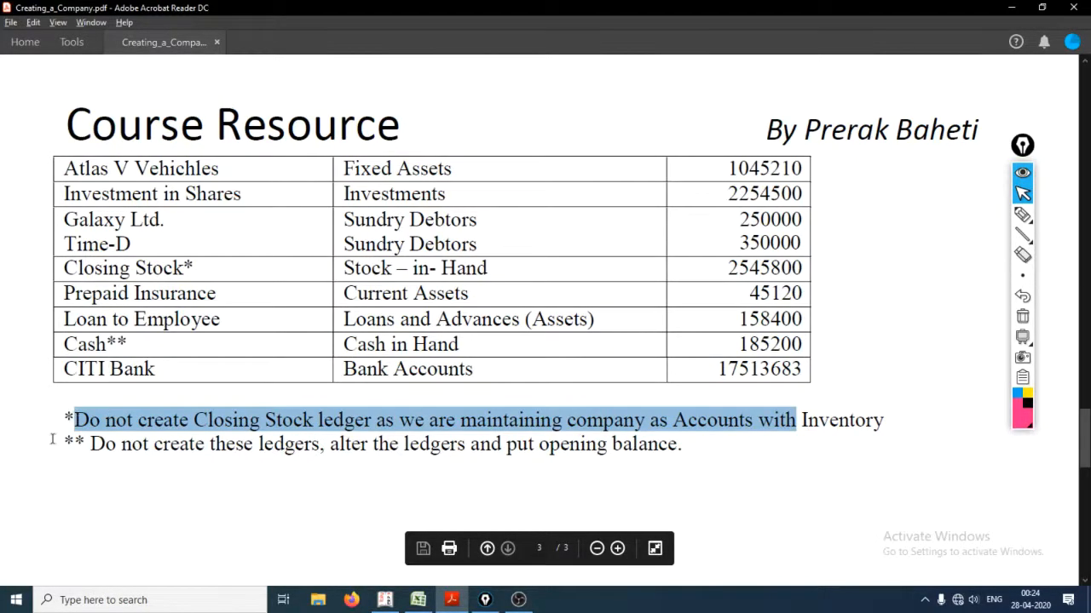
pyautogui.moveTo(66, 421); pyautogui.dragTo(849, 426)
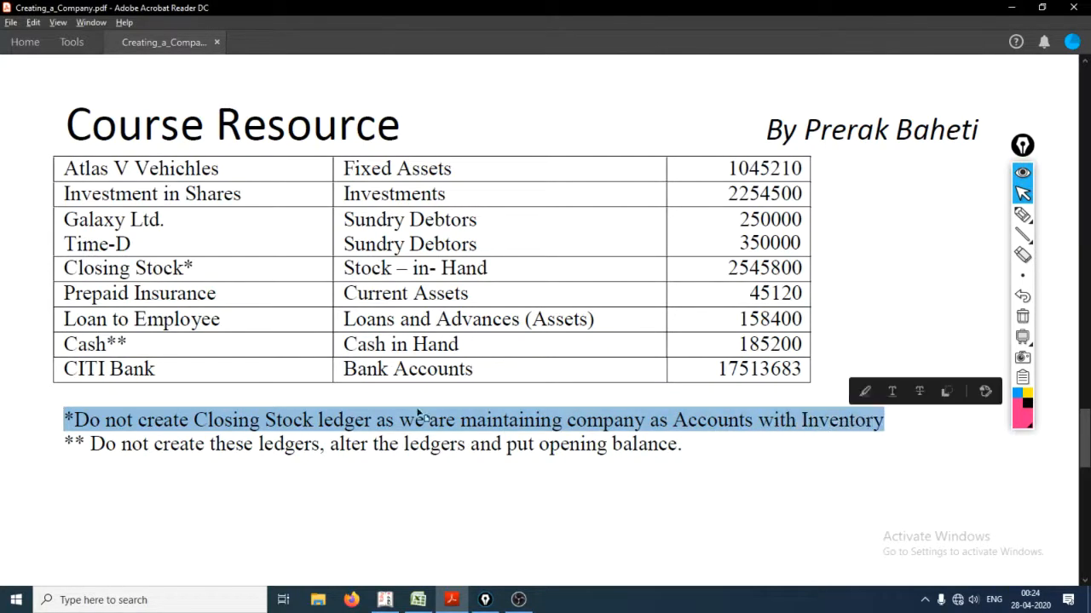
pyautogui.click(311, 432)
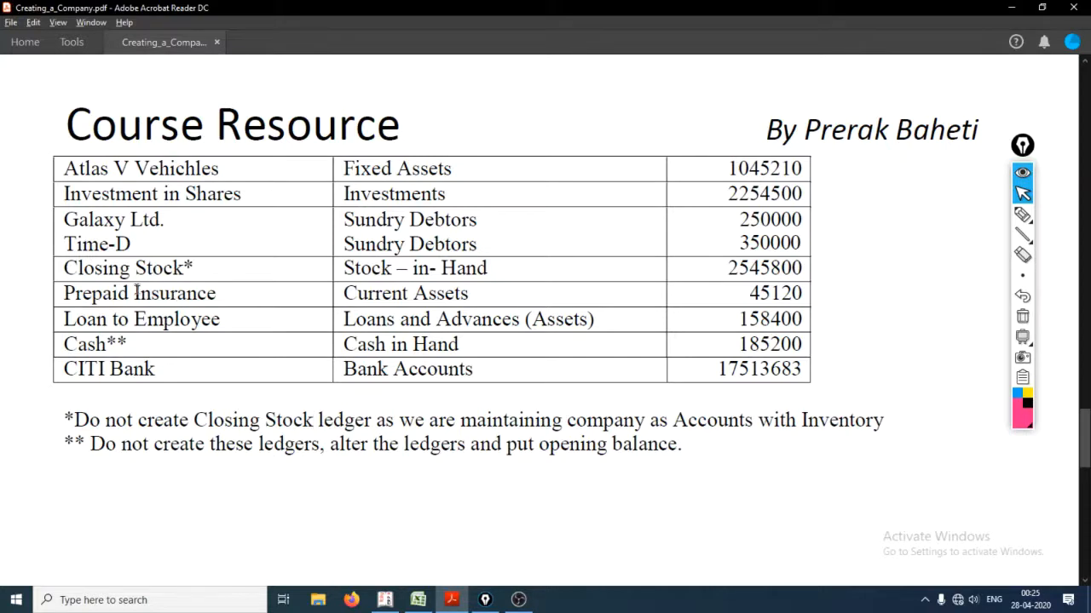
# Highlight the Prepaid Insurance entry in the PDF and select the matching row in the Excel account list.
pyautogui.moveTo(64, 293); pyautogui.dragTo(645, 295)
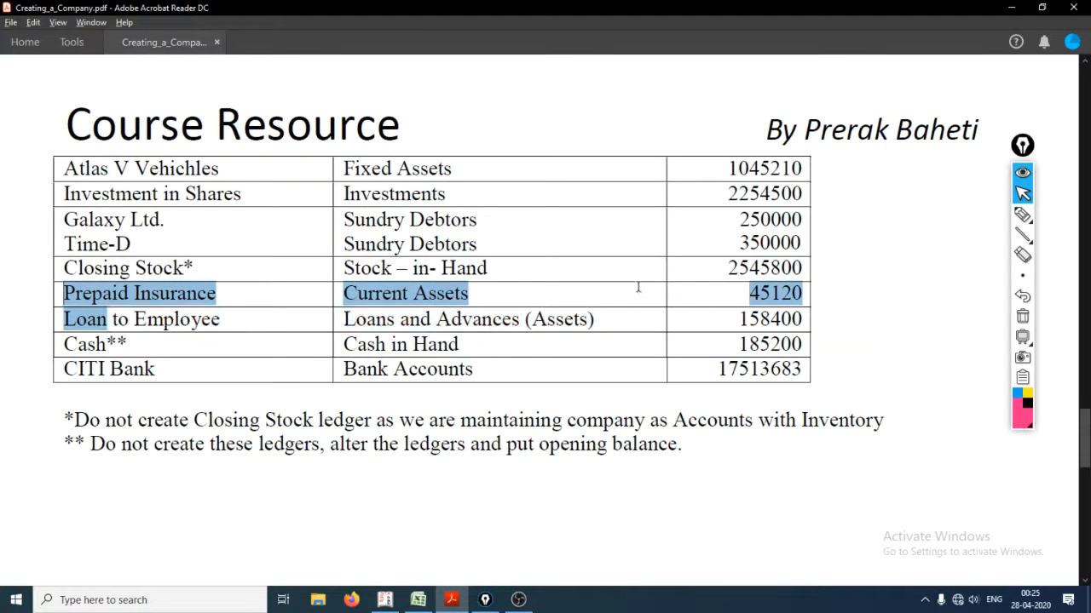
pyautogui.hotkey('alt', 'Tab')
pyautogui.hotkey('alt', 'Tab')
pyautogui.hotkey('alt', 'Tab')
pyautogui.hotkey('alt', 'Tab')
pyautogui.hotkey('alt', 'Tab')
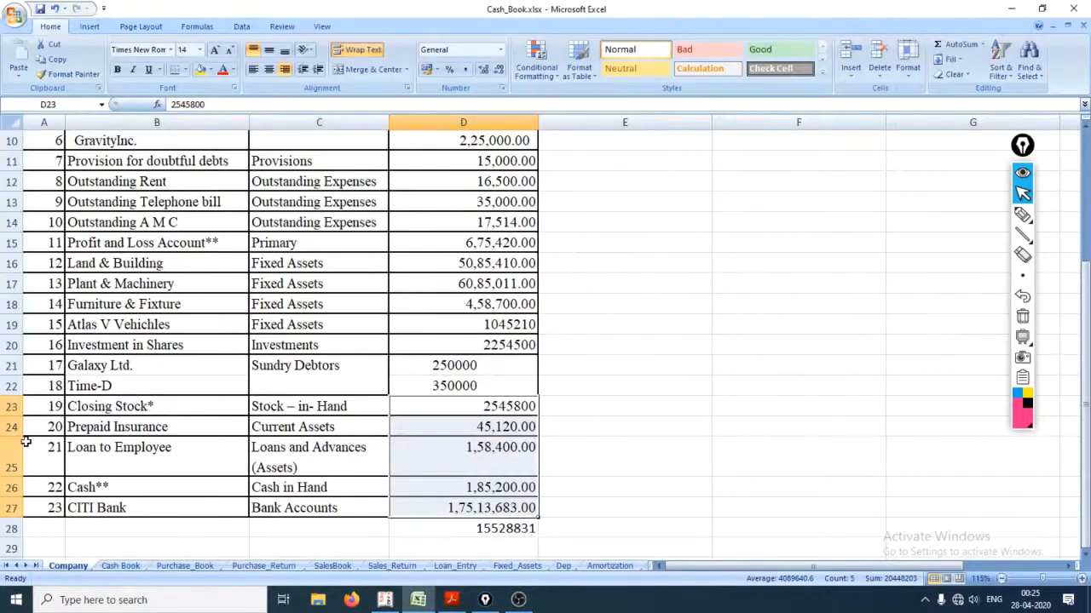
pyautogui.click(17, 427)
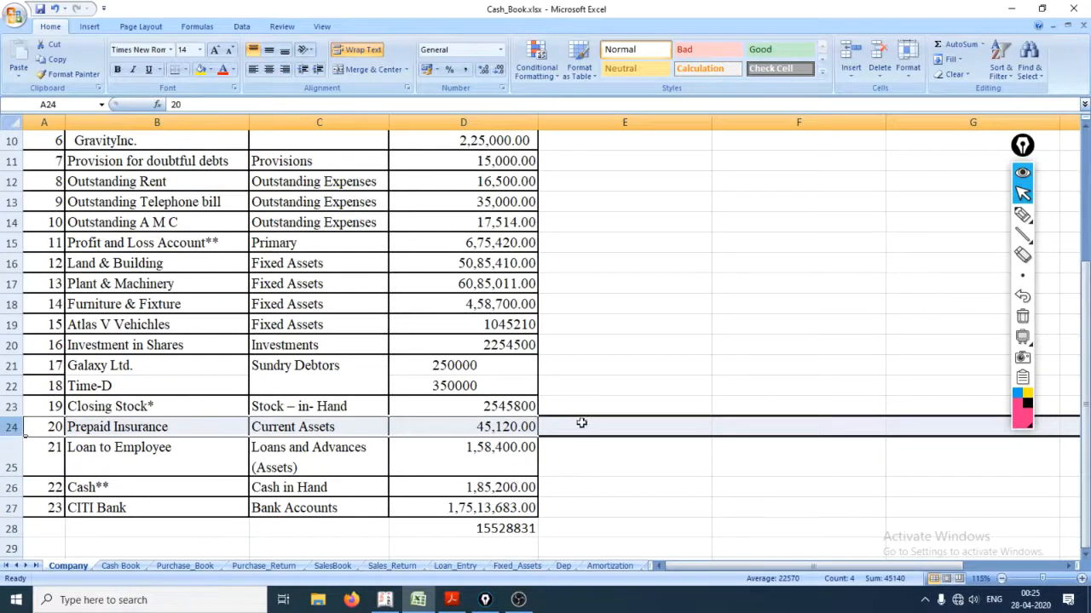
# Return to Tally and name the new ledger Prepaid Insurance, leaving the alias blank.
pyautogui.hotkey('alt', 'Tab')
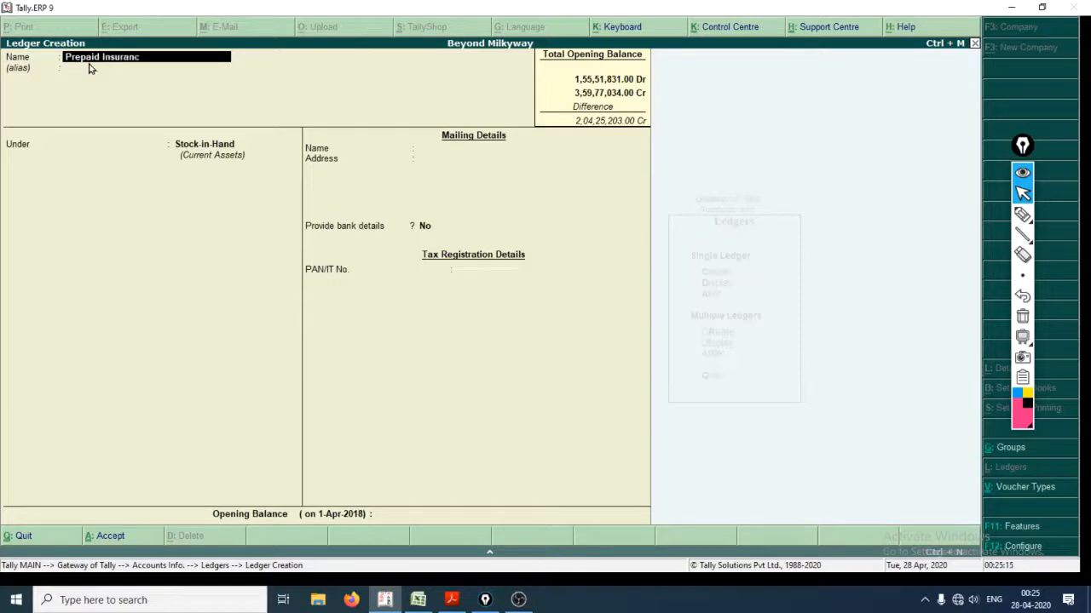
pyautogui.write('e')
pyautogui.press('Return')
pyautogui.press('Return')
# Place the Prepaid Insurance ledger under the Current Assets group.
pyautogui.press('Up')
pyautogui.press('Up')
pyautogui.press('Up')
pyautogui.press('Up')
pyautogui.press('Up')
pyautogui.press('Up')
pyautogui.press('Up')
pyautogui.press('Up')
pyautogui.press('Up')
pyautogui.press('Up')
pyautogui.press('Up')
pyautogui.press('Up')
pyautogui.press('Up')
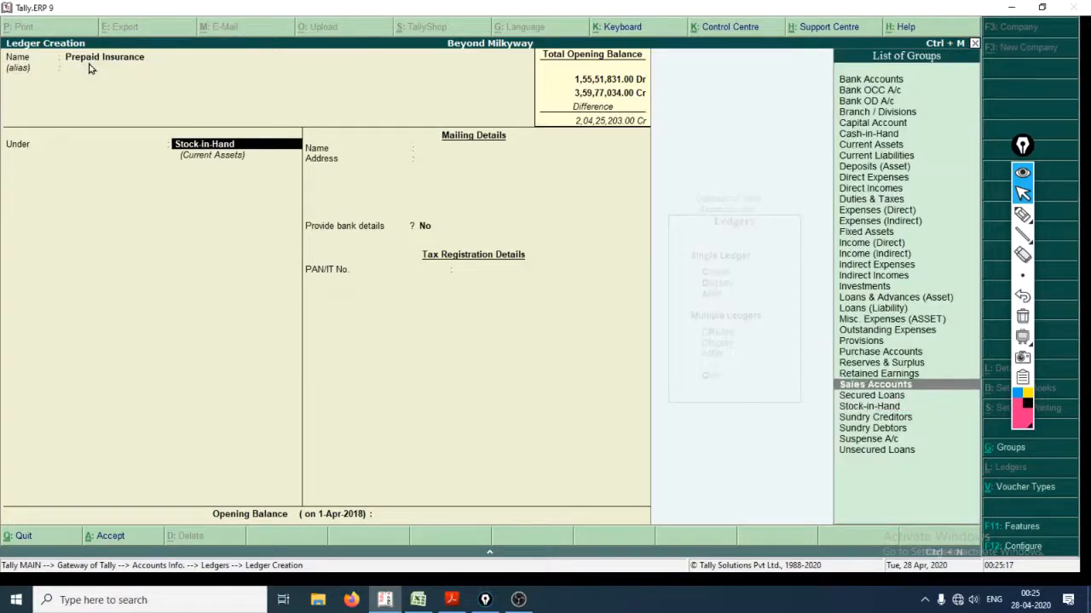
pyautogui.press('Down')
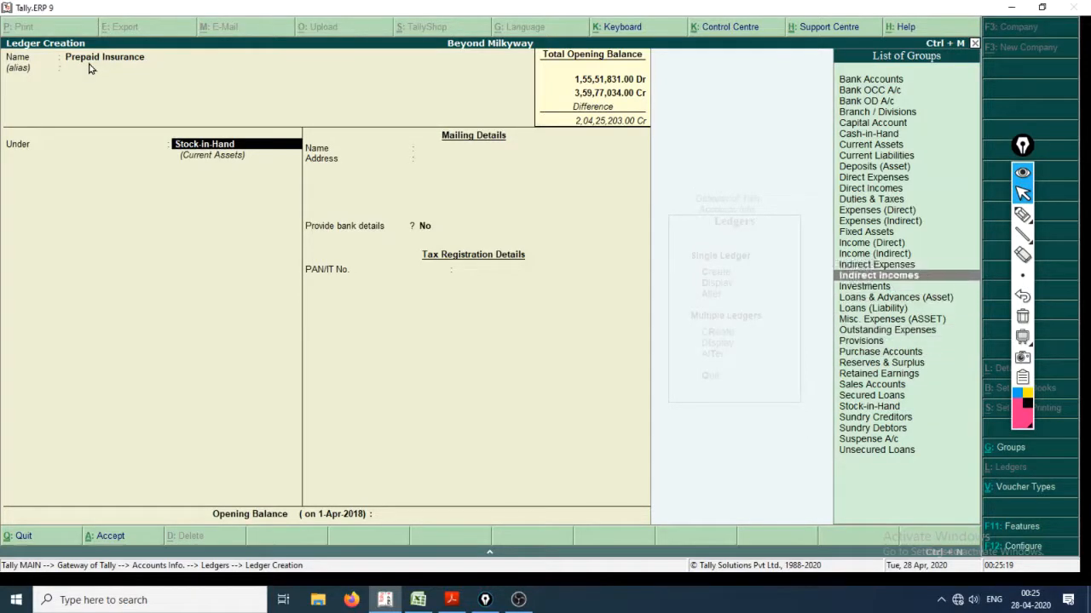
pyautogui.press('Up')
pyautogui.press('Up')
pyautogui.press('Up')
pyautogui.press('Up')
pyautogui.press('Up')
pyautogui.press('Up')
pyautogui.press('Up')
pyautogui.press('Up')
pyautogui.press('Up')
pyautogui.press('Up')
pyautogui.press('Up')
pyautogui.press('Up')
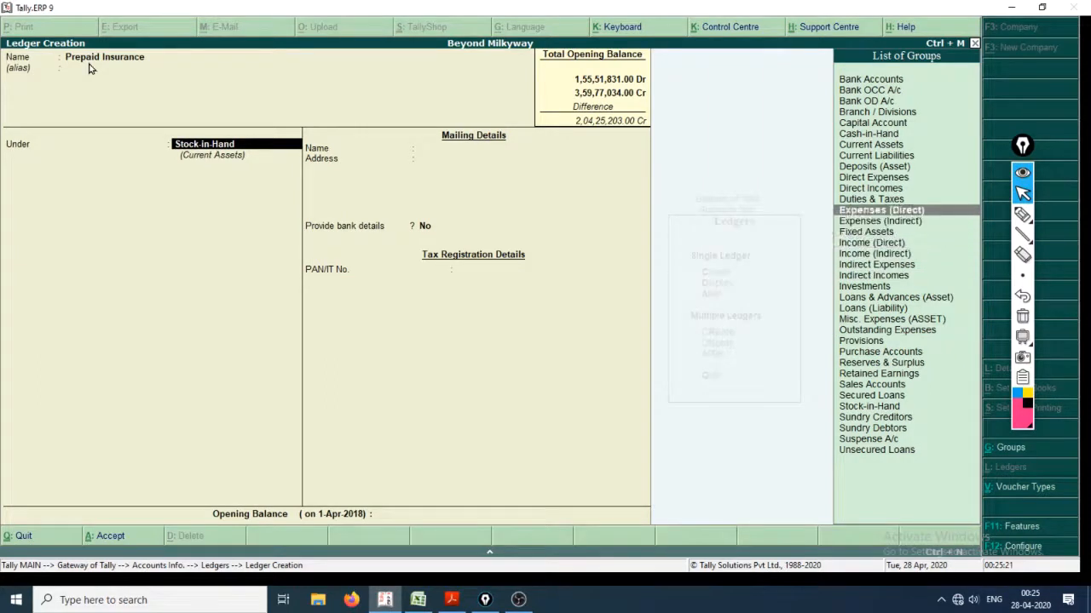
pyautogui.press('Return')
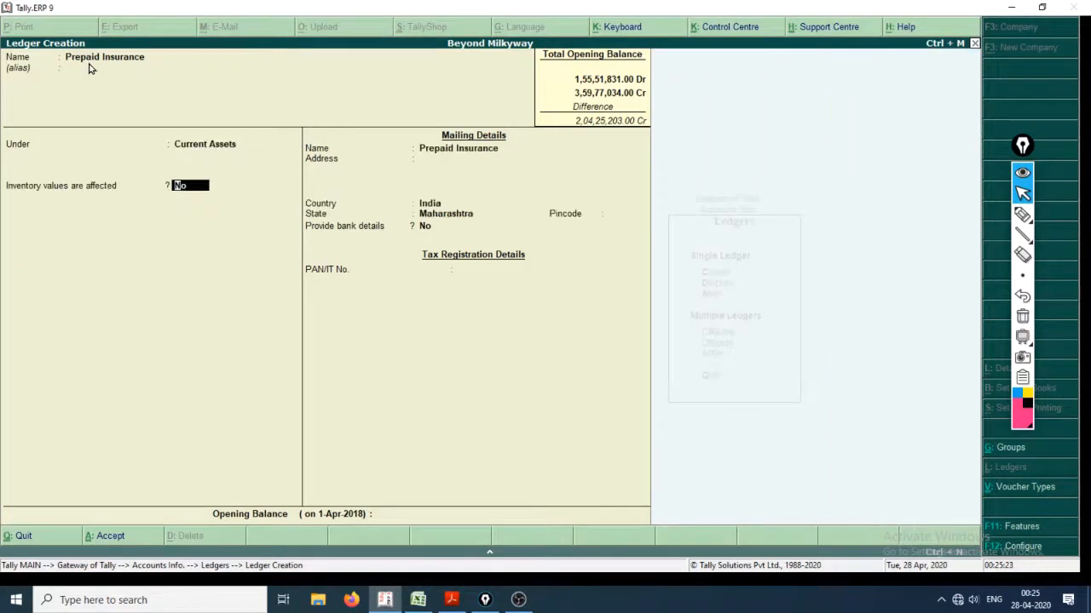
# Keep inventory values unaffected and accept the default mailing, bank and tax details for Prepaid Insurance.
pyautogui.press('Return')
pyautogui.press('Return')
pyautogui.press('Return')
pyautogui.press('Return')
pyautogui.press('Return')
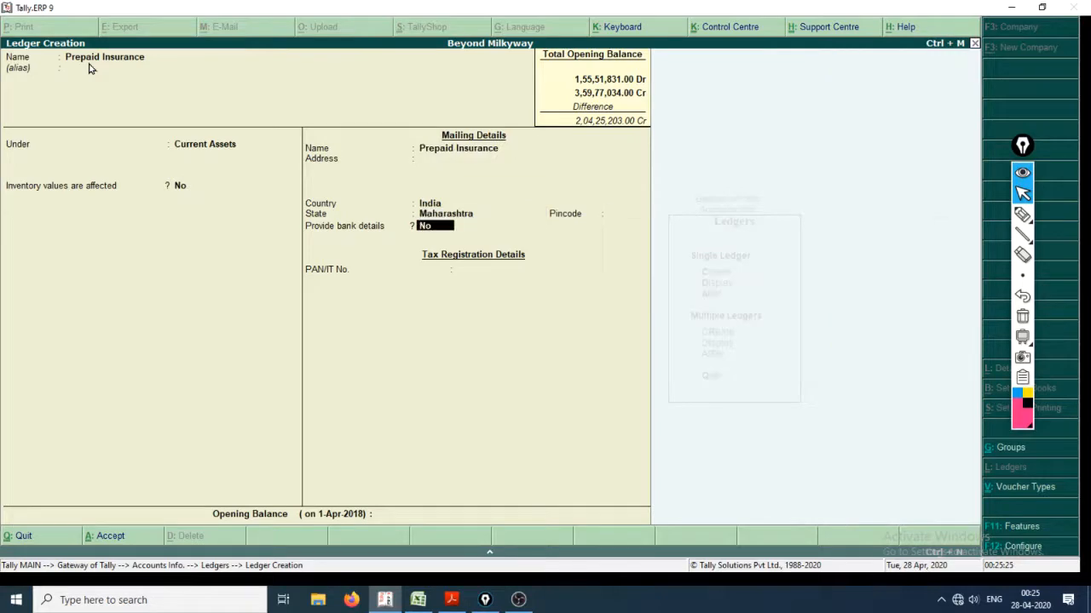
pyautogui.press('Return')
pyautogui.press('Return')
# Check the Prepaid Insurance amount in the Excel list and enter 45120 as the ledger's opening balance in Tally.
pyautogui.hotkey('alt', 'Tab')
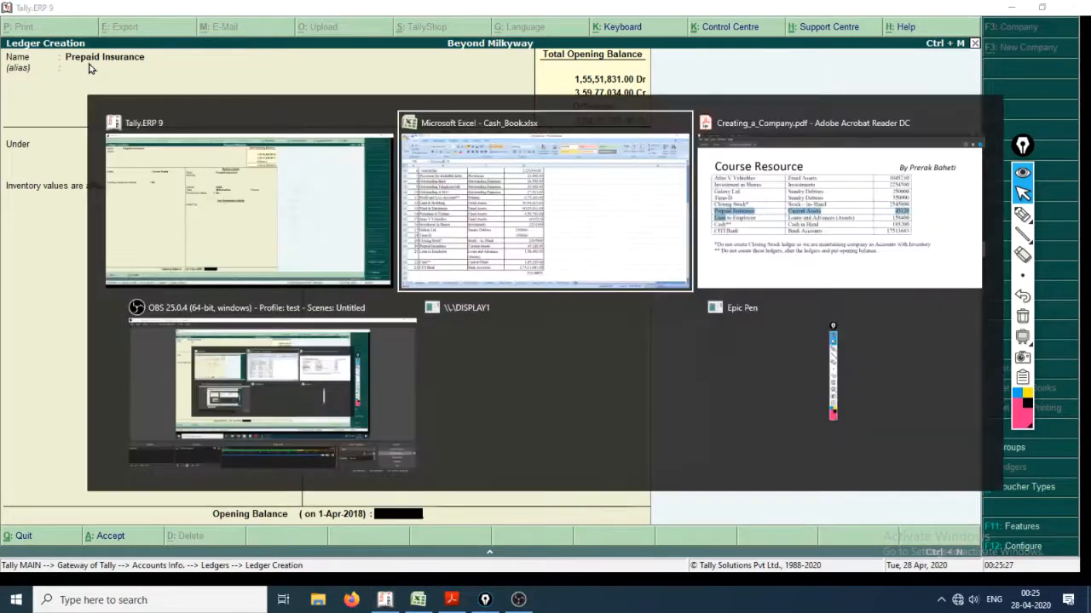
pyautogui.hotkey('alt', 'Tab')
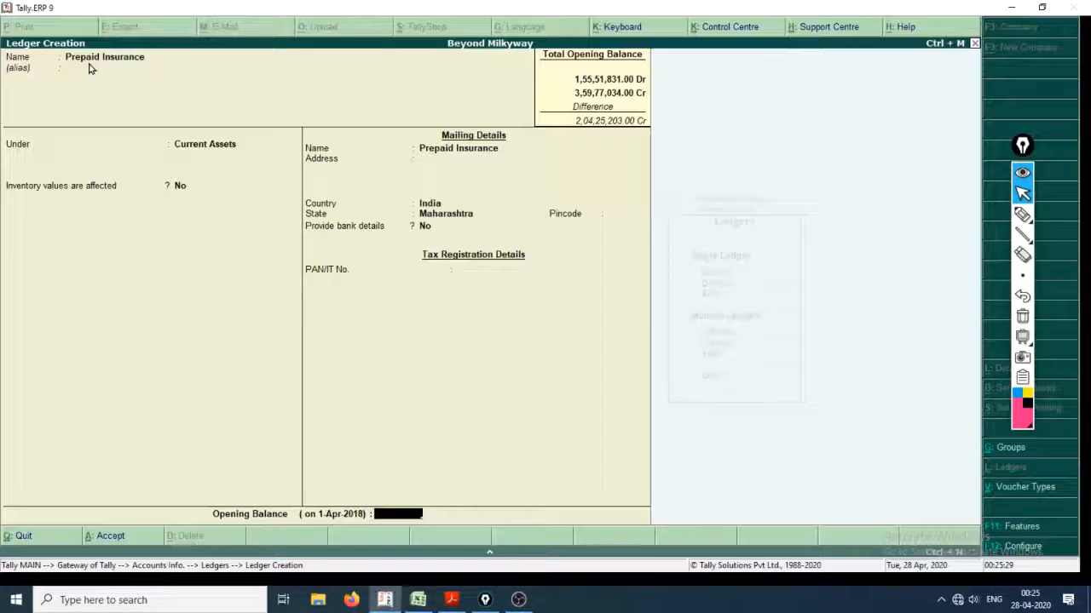
pyautogui.write('45120')
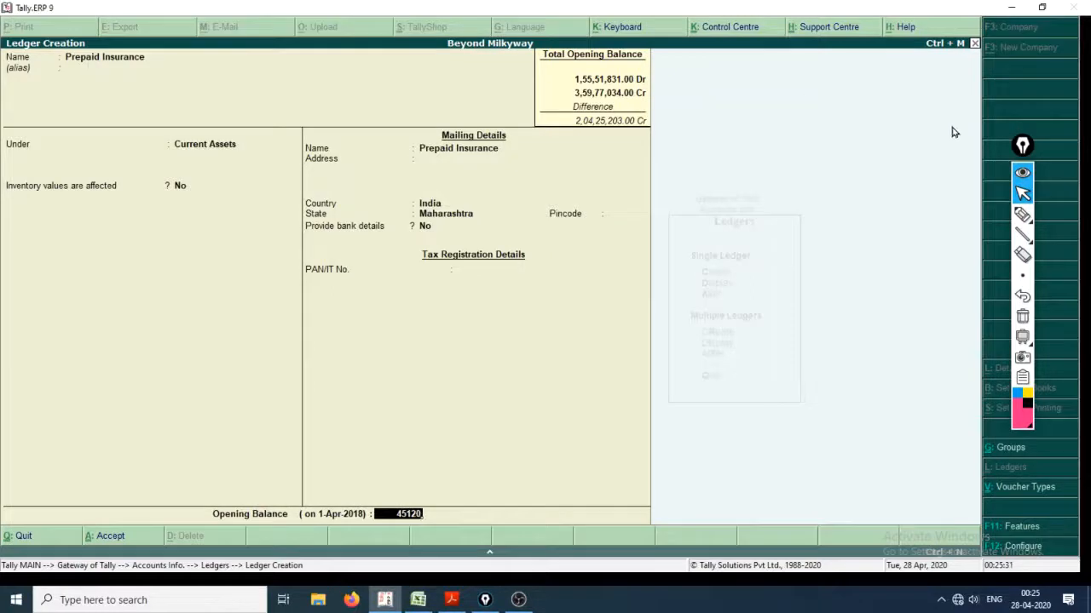
# Annotate the ledger screen freehand with "O/S = due" and "Prepaid = CA", and clear all the drawings.
pyautogui.click(1022, 214)
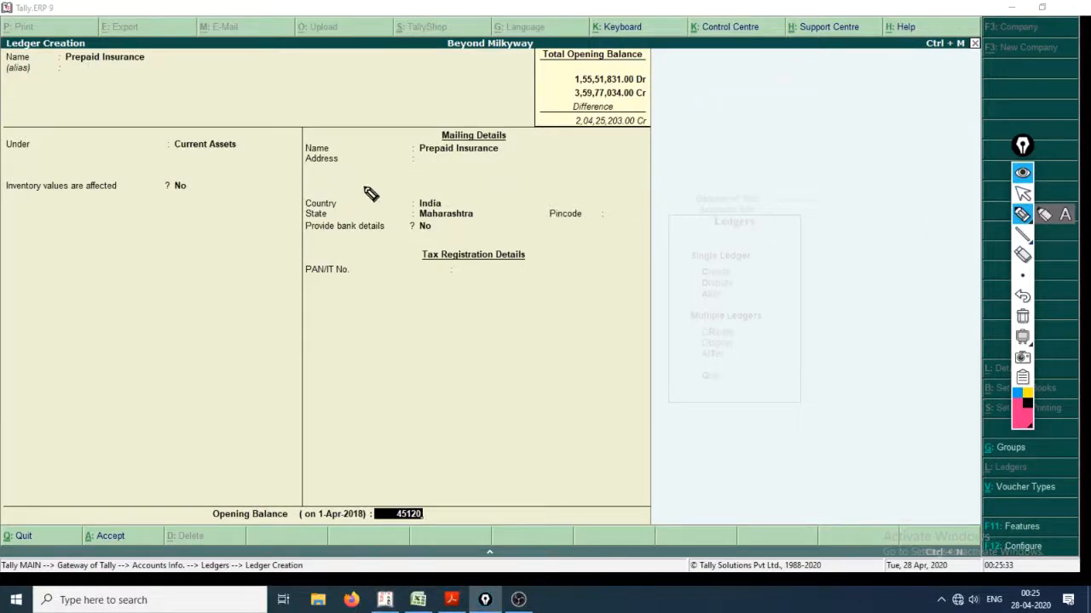
pyautogui.moveTo(68, 74); pyautogui.dragTo(128, 68)
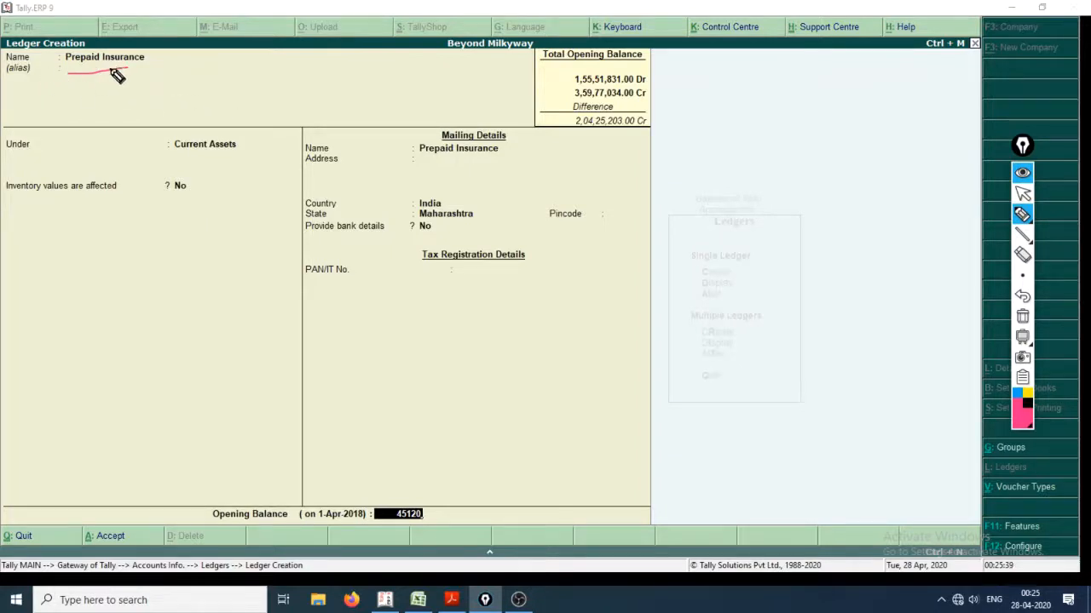
pyautogui.moveTo(118, 75)
pyautogui.mouseDown()
pyautogui.moveTo(131, 86)
pyautogui.moveTo(162, 68)
pyautogui.moveTo(163, 80)
pyautogui.moveTo(190, 75)
pyautogui.mouseUp()
pyautogui.moveTo(240, 85)
pyautogui.mouseDown()
pyautogui.moveTo(246, 120)
pyautogui.moveTo(280, 121)
pyautogui.moveTo(223, 161)
pyautogui.moveTo(293, 155)
pyautogui.mouseUp()
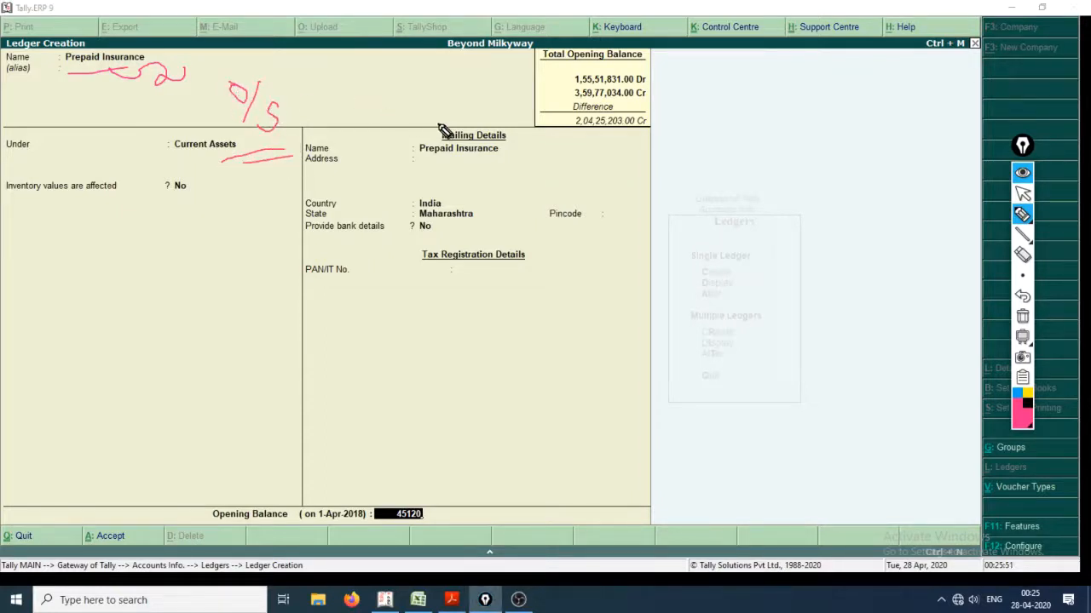
pyautogui.moveTo(293, 114)
pyautogui.mouseDown()
pyautogui.moveTo(330, 117)
pyautogui.moveTo(373, 81)
pyautogui.moveTo(379, 120)
pyautogui.moveTo(439, 120)
pyautogui.mouseUp()
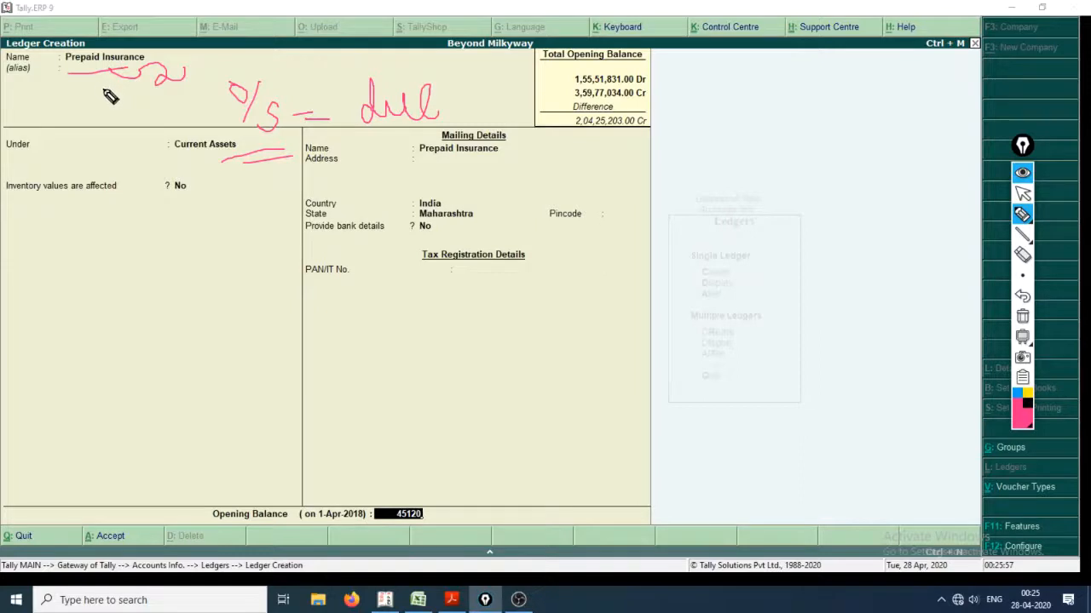
pyautogui.moveTo(99, 89)
pyautogui.mouseDown()
pyautogui.moveTo(134, 299)
pyautogui.moveTo(179, 312)
pyautogui.moveTo(160, 332)
pyautogui.moveTo(219, 342)
pyautogui.moveTo(231, 304)
pyautogui.moveTo(219, 317)
pyautogui.moveTo(304, 331)
pyautogui.moveTo(324, 299)
pyautogui.moveTo(332, 339)
pyautogui.moveTo(373, 348)
pyautogui.moveTo(382, 336)
pyautogui.moveTo(441, 341)
pyautogui.moveTo(463, 328)
pyautogui.moveTo(469, 339)
pyautogui.moveTo(559, 317)
pyautogui.moveTo(576, 334)
pyautogui.mouseUp()
pyautogui.click(412, 312)
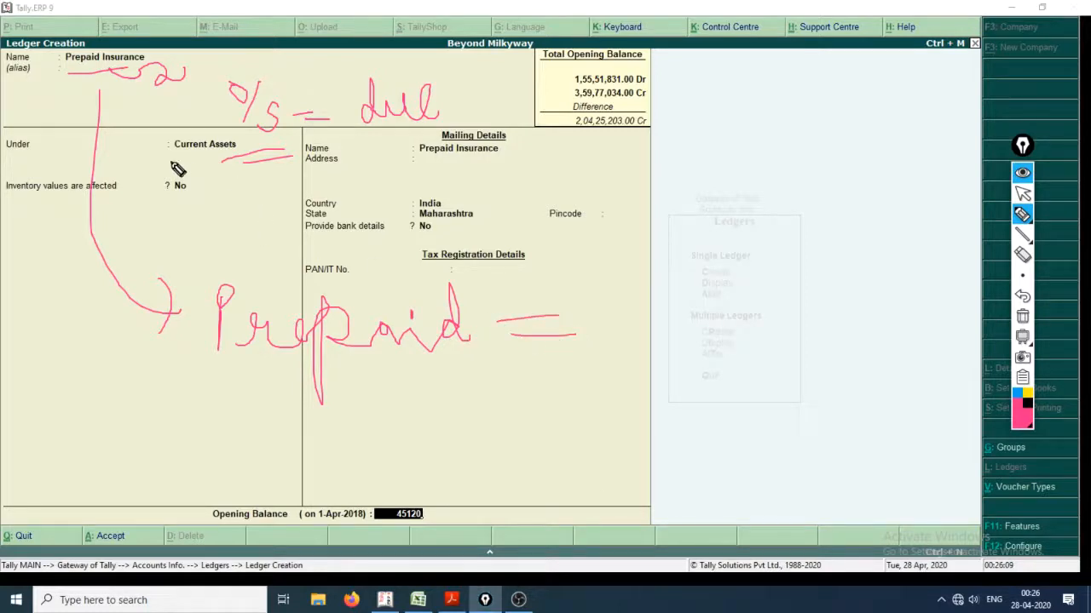
pyautogui.moveTo(625, 291)
pyautogui.mouseDown()
pyautogui.moveTo(645, 340)
pyautogui.moveTo(689, 304)
pyautogui.moveTo(690, 328)
pyautogui.moveTo(696, 315)
pyautogui.mouseUp()
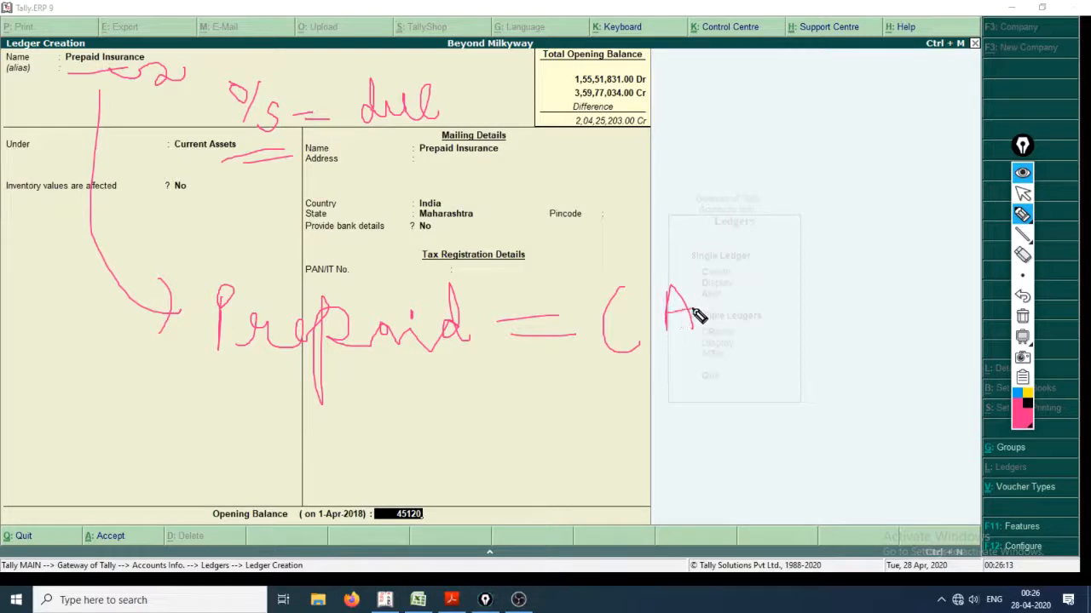
pyautogui.moveTo(618, 372); pyautogui.dragTo(709, 351)
pyautogui.moveTo(581, 397); pyautogui.dragTo(713, 383)
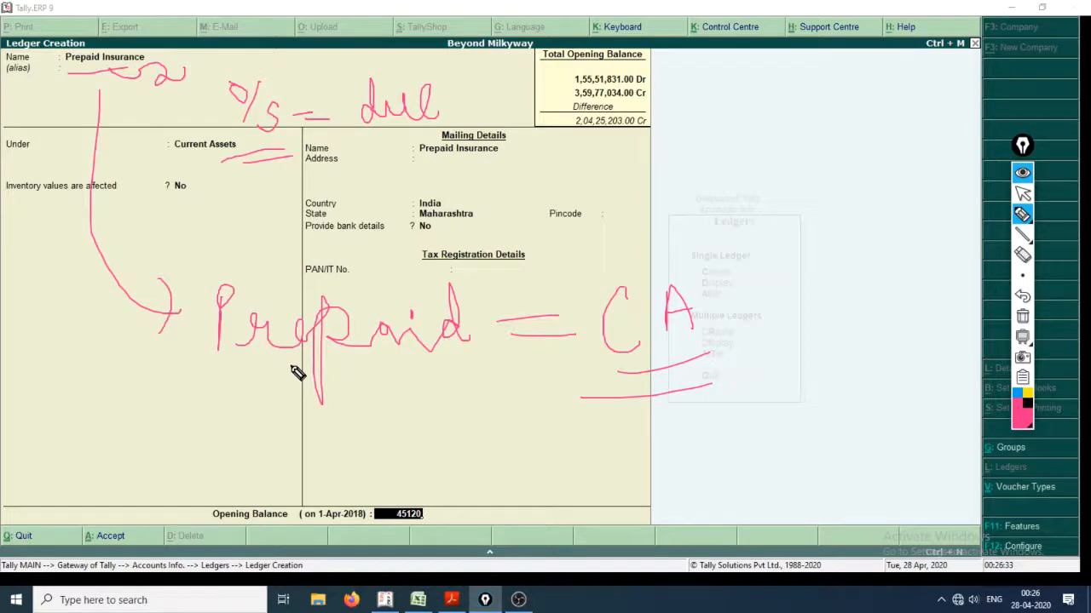
pyautogui.hotkey('ctrl', 'shift', '2')
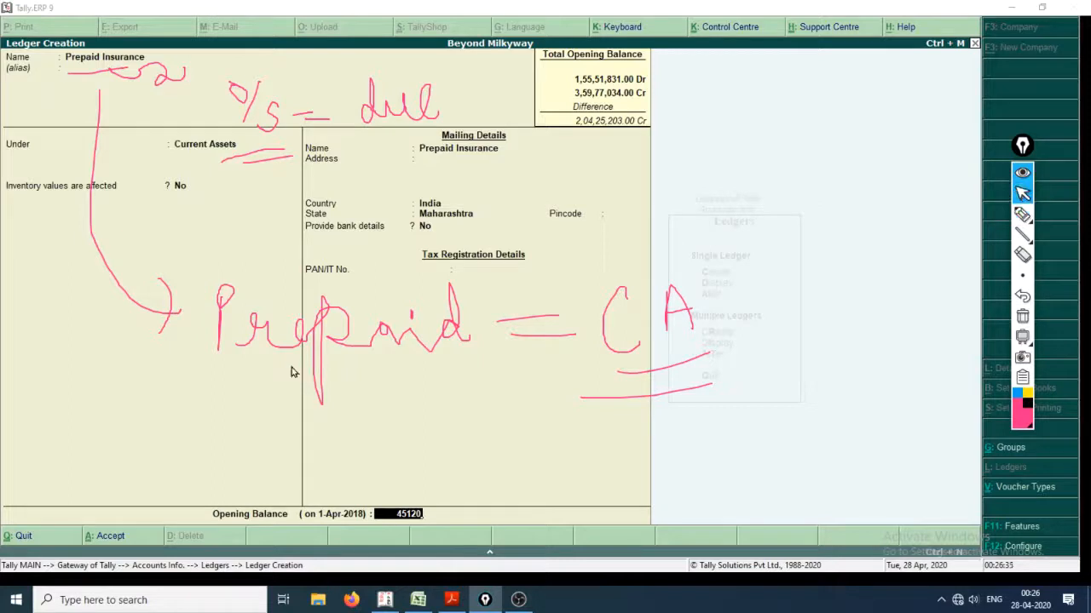
pyautogui.hotkey('ctrl', 'shift', '7')
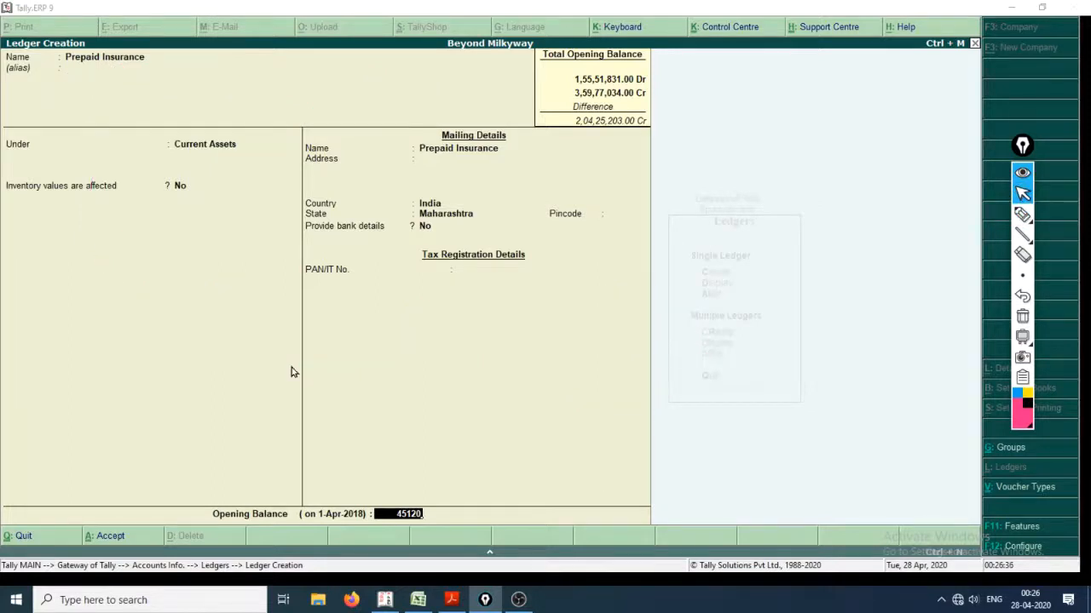
# Keep the Prepaid Insurance opening balance as a debit and save the ledger.
pyautogui.click(423, 521)
pyautogui.press('Return')
pyautogui.press('Return')
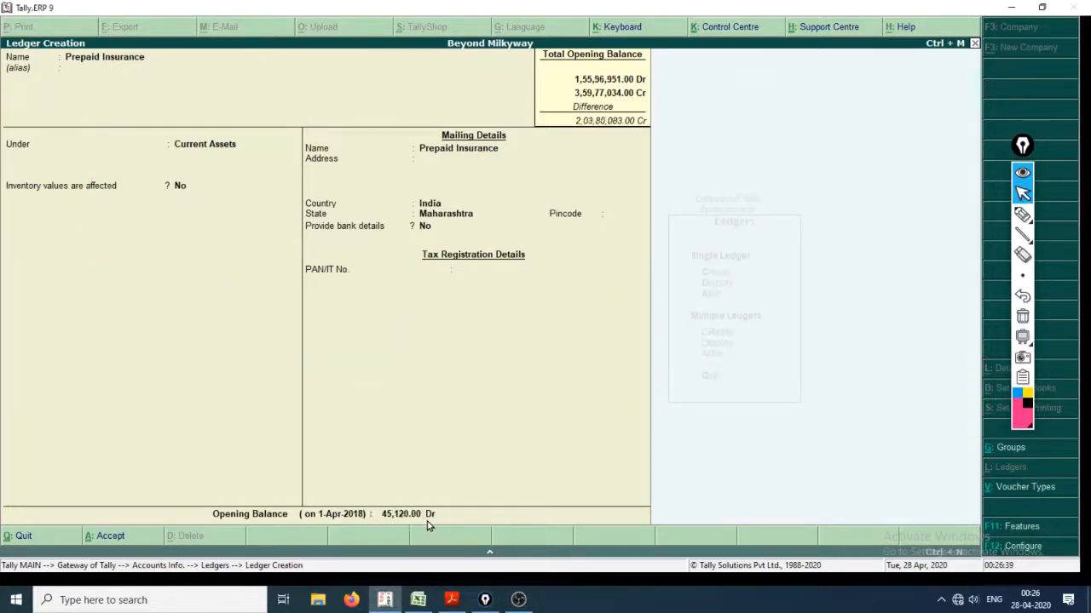
pyautogui.press('Return')
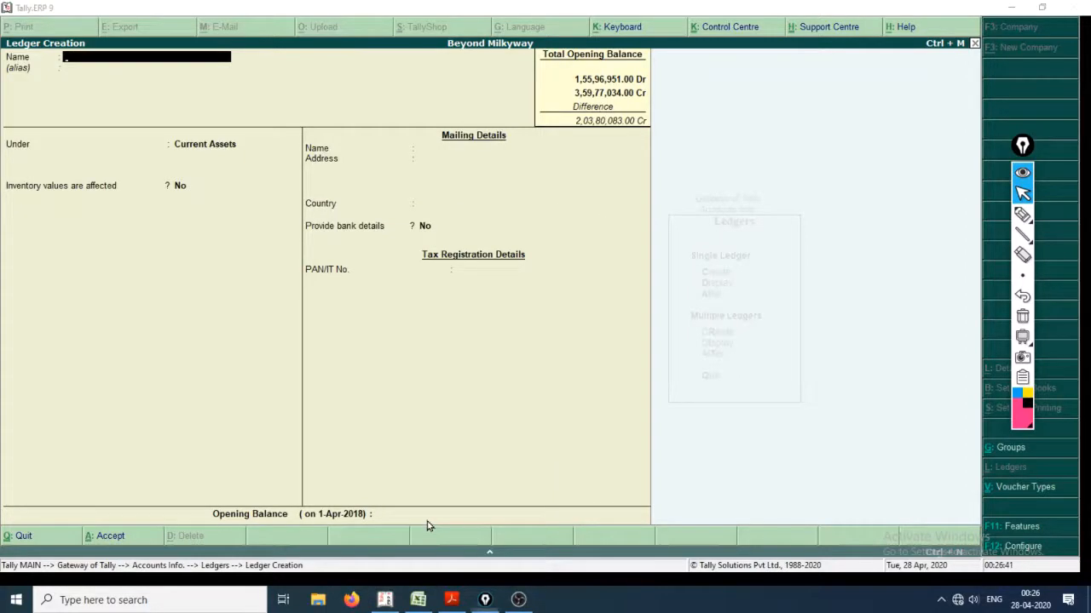
# Switch to the Excel account list, check the Loan to Employee row, and clear the total in cell D28.
pyautogui.hotkey('alt', 'Tab')
pyautogui.press('Tab')
pyautogui.press('Tab')
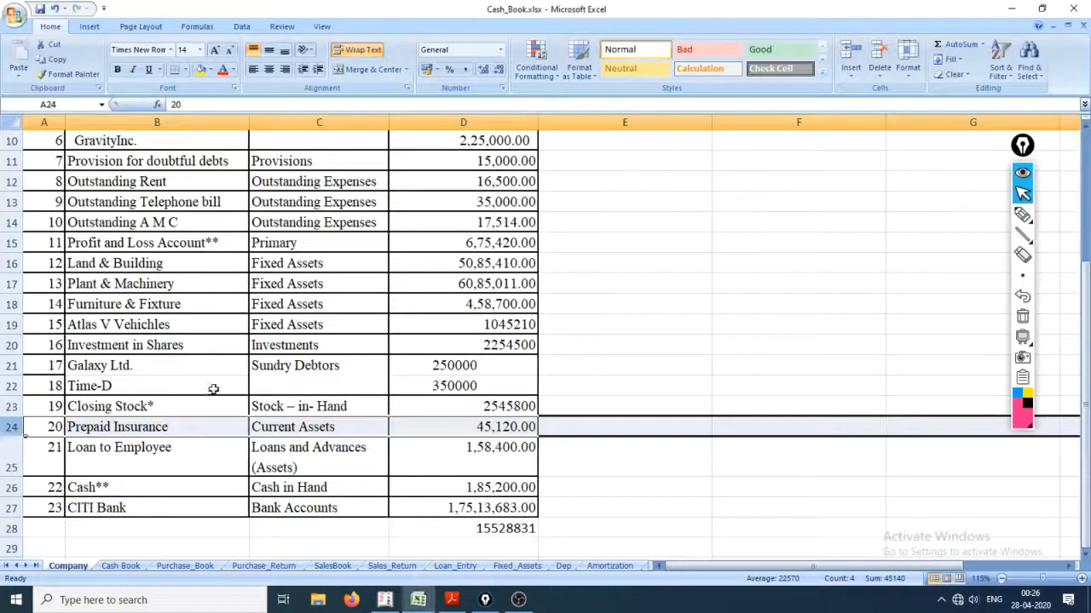
pyautogui.click(135, 474)
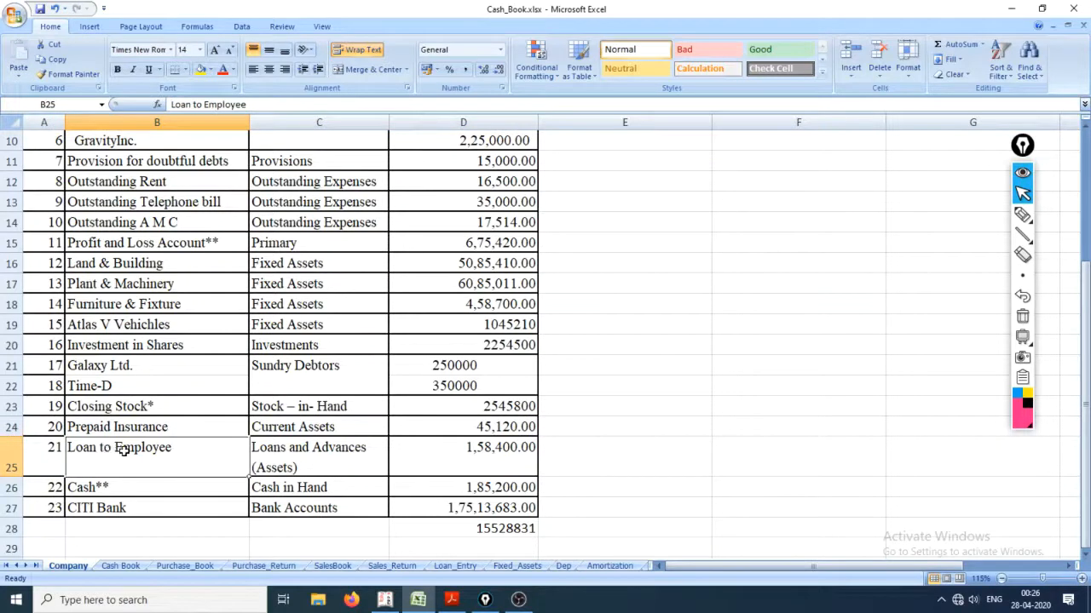
pyautogui.click(337, 463)
pyautogui.click(435, 460)
pyautogui.click(480, 528)
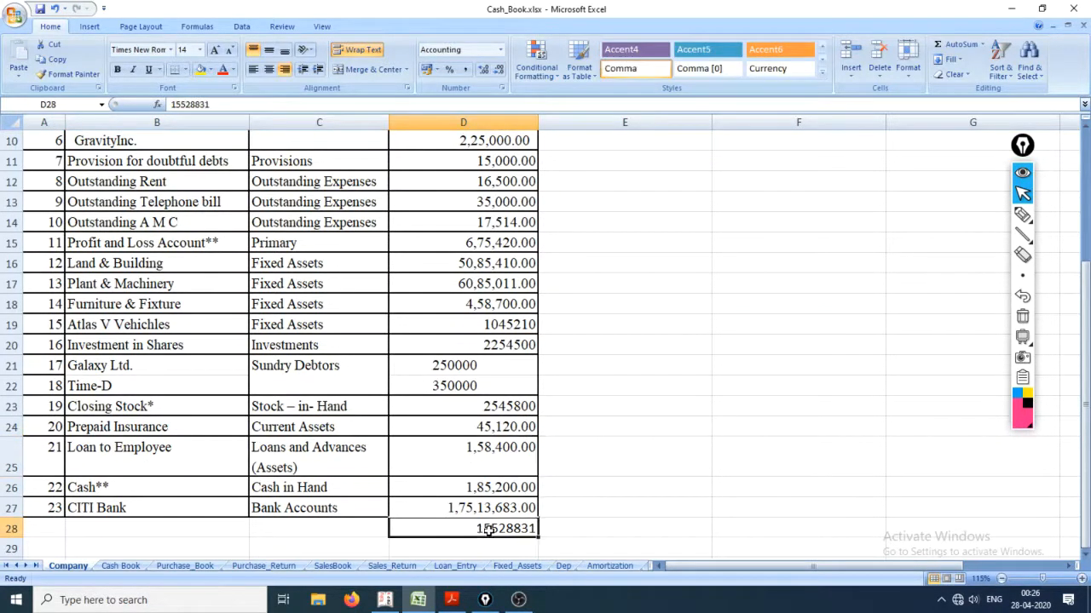
pyautogui.press('Delete')
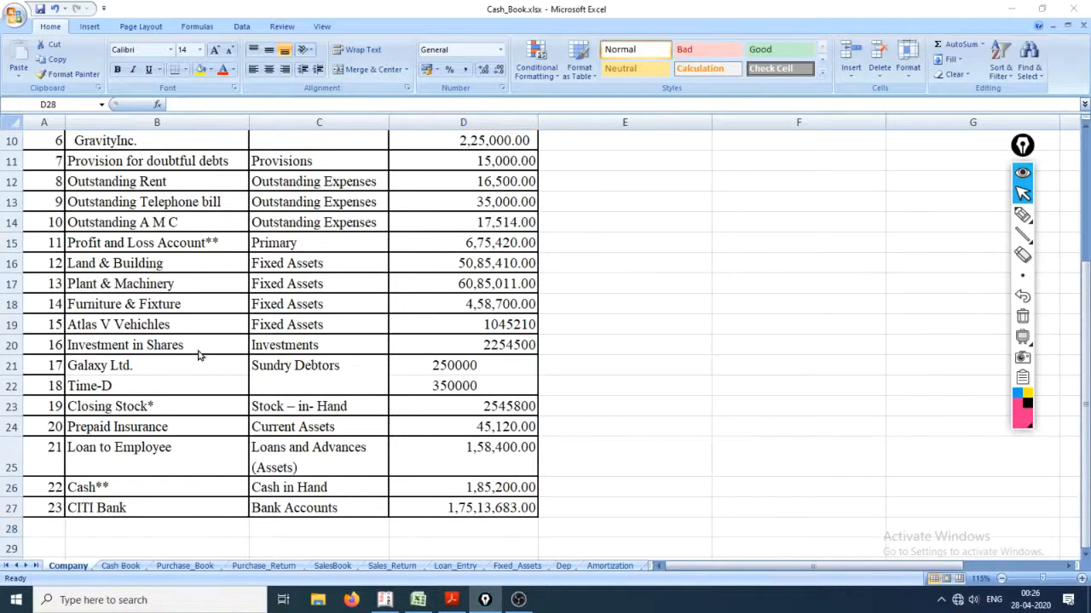
# Return to Tally and name the new ledger Loan to Employee, leaving the alias blank.
pyautogui.hotkey('alt', 'Tab')
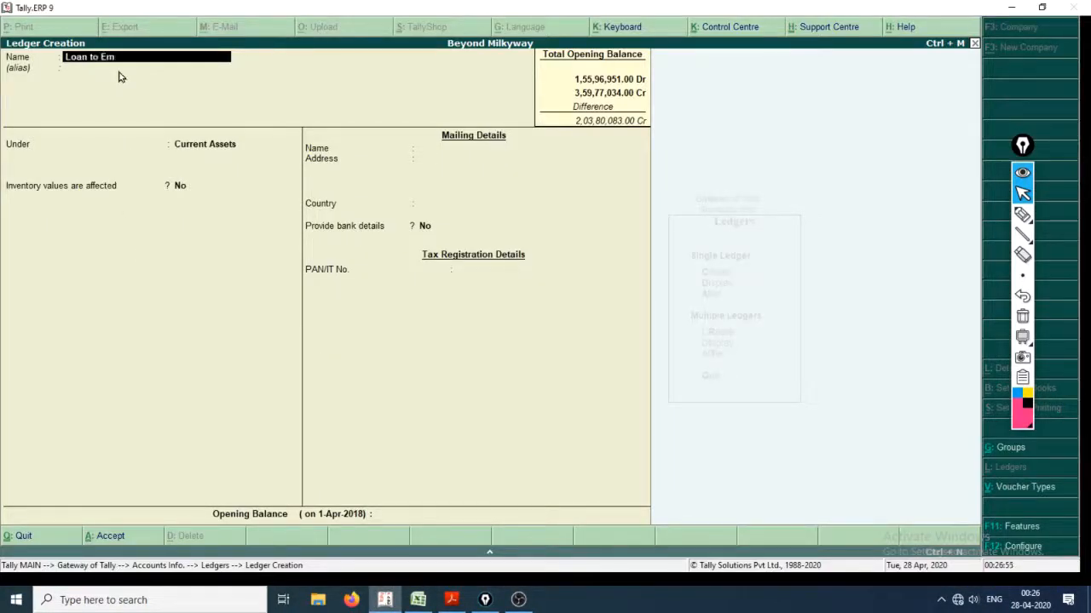
pyautogui.write('e')
pyautogui.press('Return')
pyautogui.press('Return')
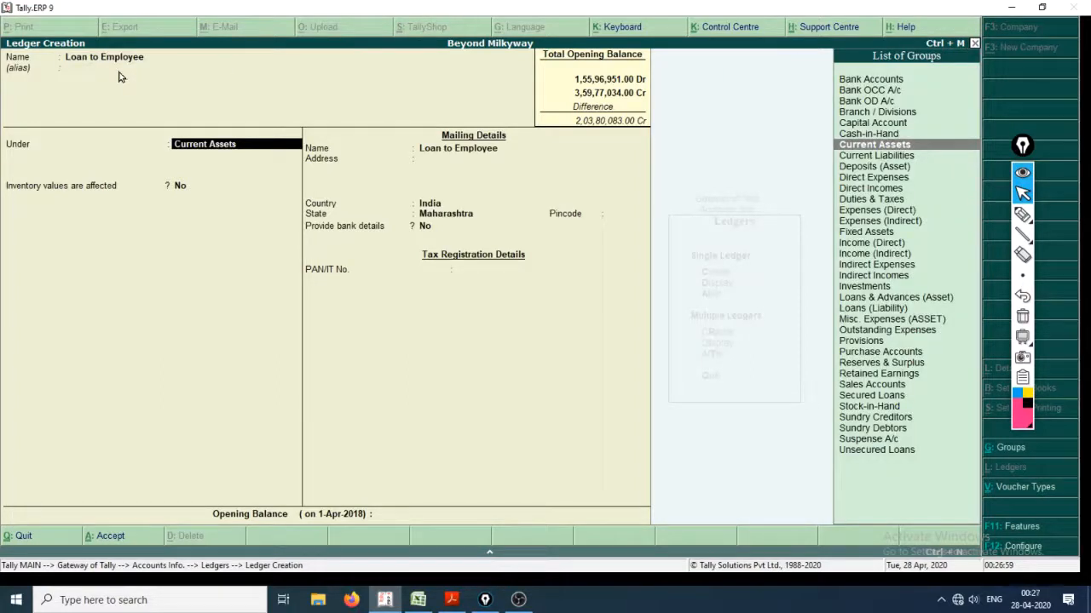
# Switch to the Excel account list and select the Loan to Employee row to check its group and amount.
pyautogui.hotkey('alt', 'Tab')
pyautogui.hotkey('alt', 'Tab')
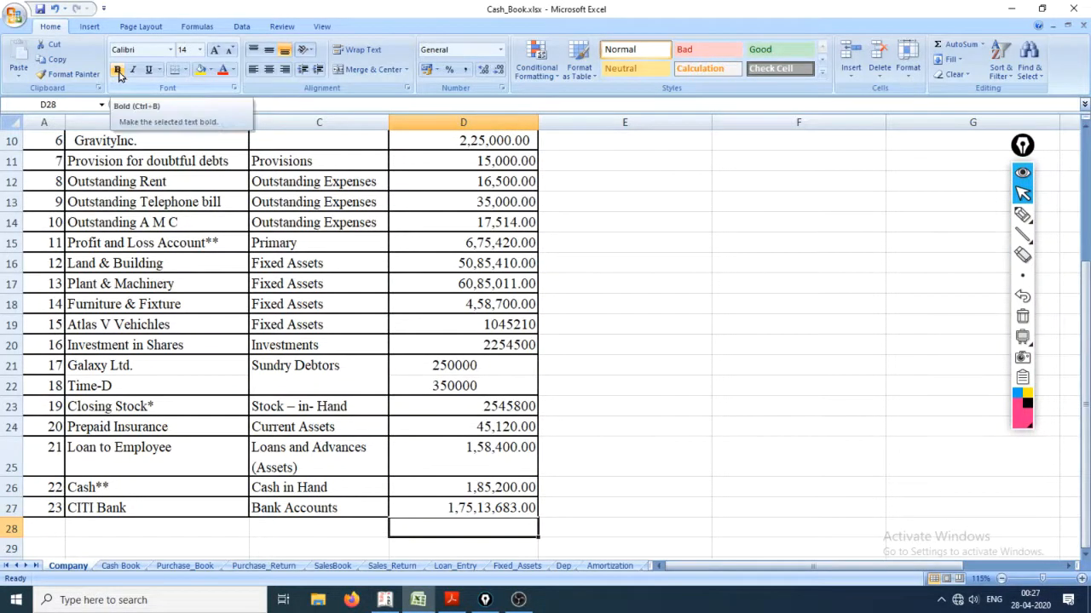
pyautogui.press('Up')
pyautogui.press('Up')
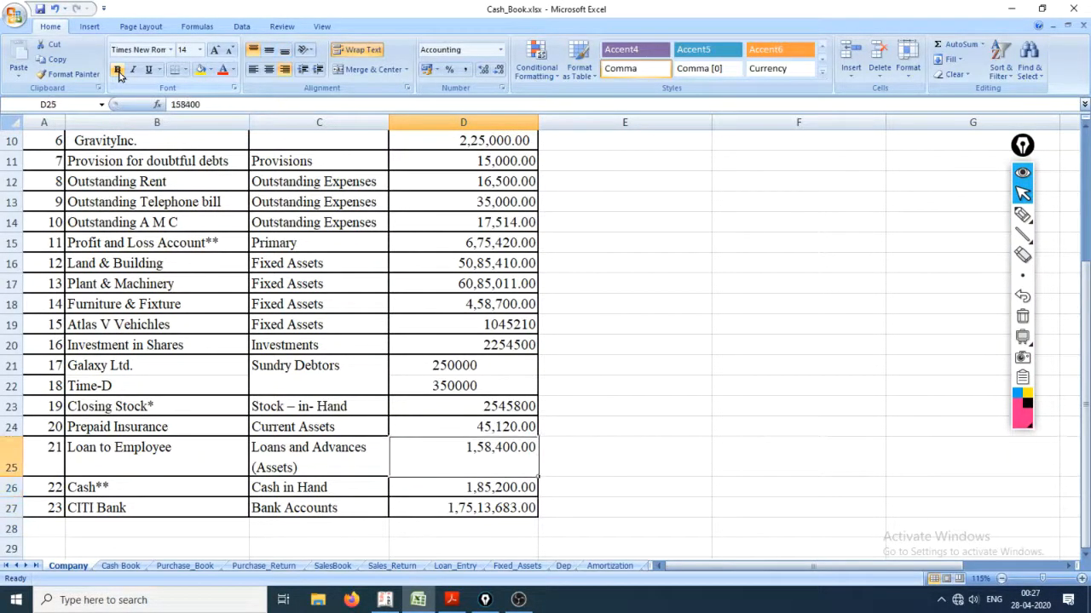
pyautogui.press('Up')
pyautogui.press('Up')
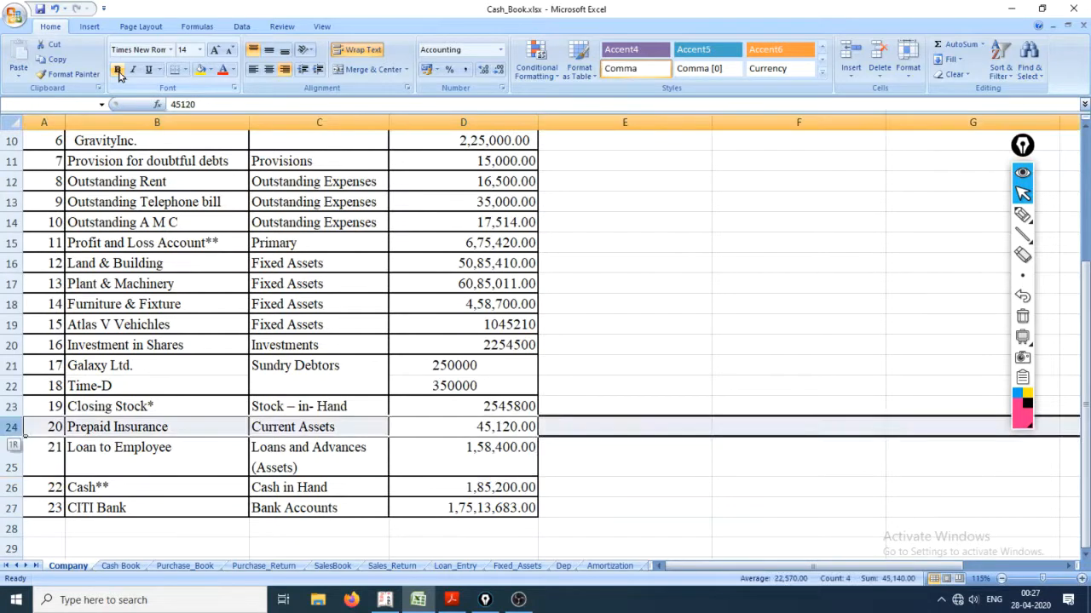
pyautogui.press('Down')
pyautogui.hotkey('shift', 'space')
# Return to Tally and place the Loan to Employee ledger under the Loans & Advances (Asset) group.
pyautogui.hotkey('alt', 'Tab')
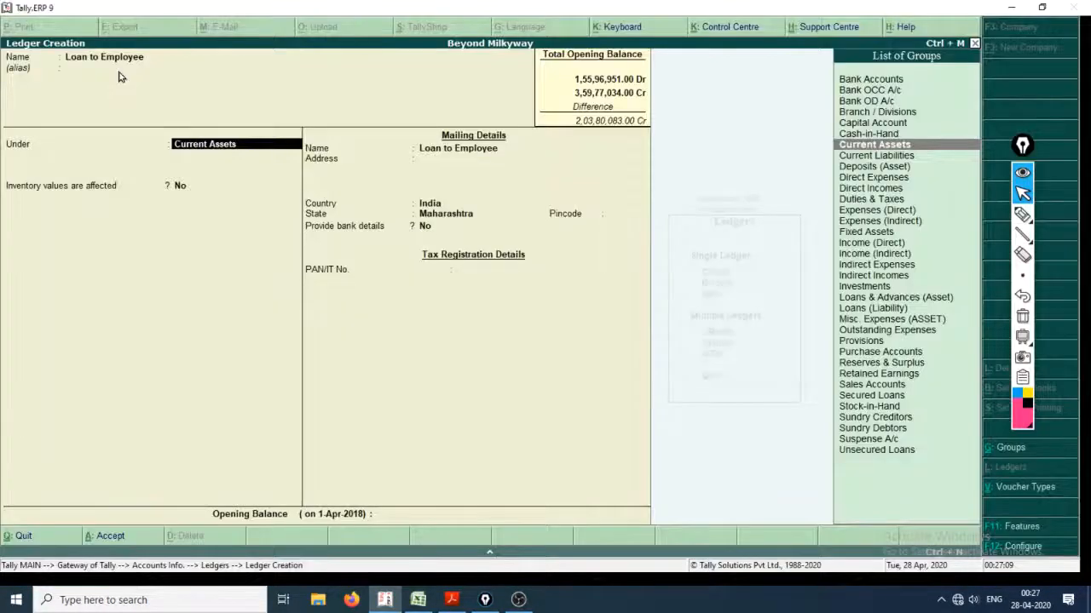
pyautogui.press('Down')
pyautogui.press('Down')
pyautogui.press('Down')
pyautogui.press('Down')
pyautogui.press('Down')
pyautogui.press('Down')
pyautogui.press('Down')
pyautogui.press('Down')
pyautogui.press('Down')
pyautogui.press('Down')
pyautogui.press('Down')
pyautogui.press('Down')
pyautogui.press('Down')
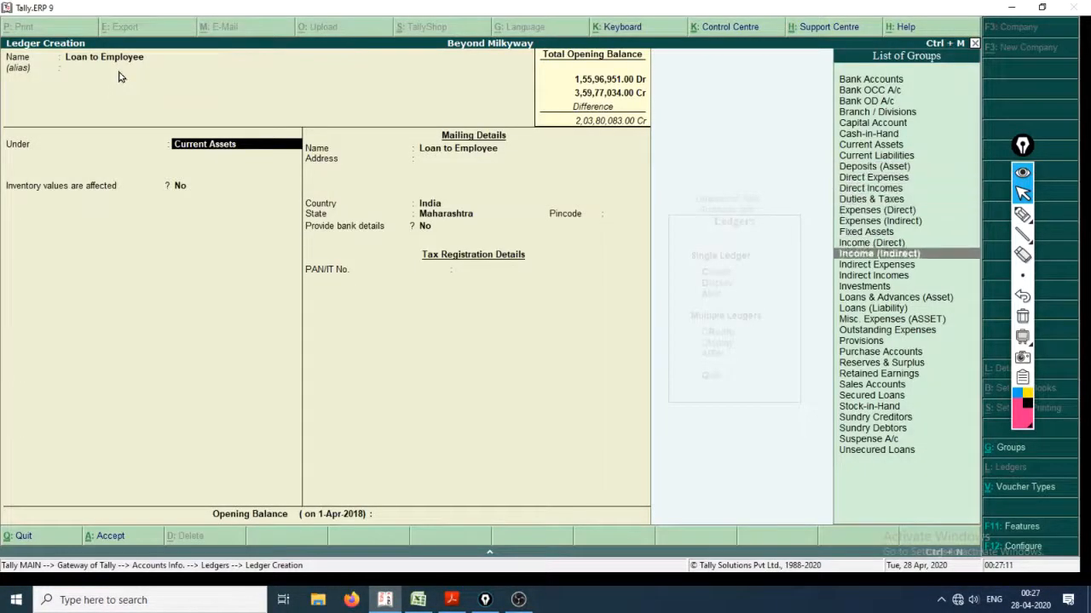
pyautogui.press('Down')
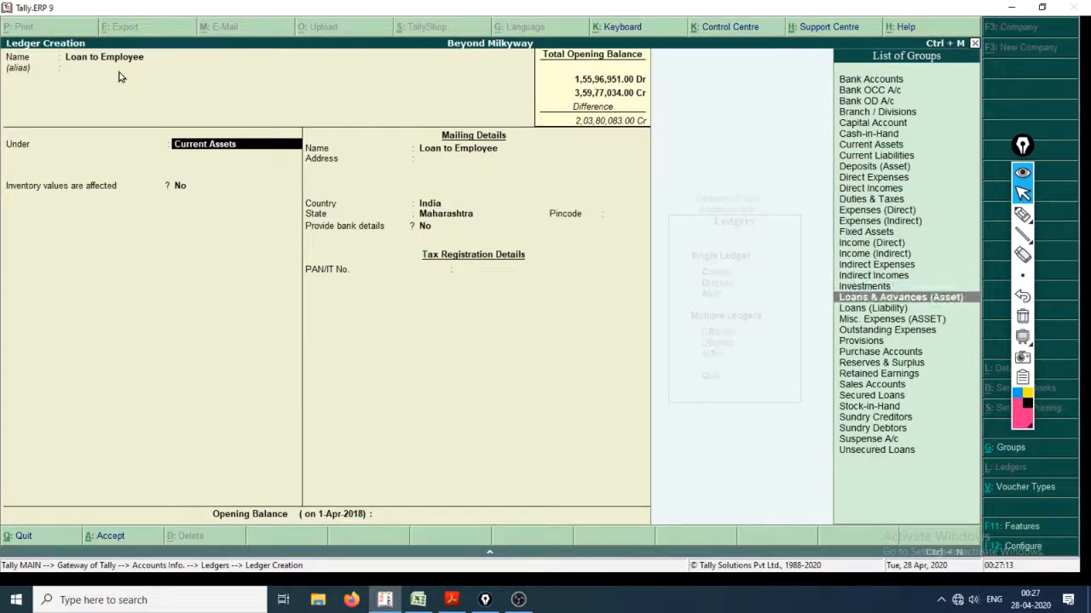
pyautogui.press('Down')
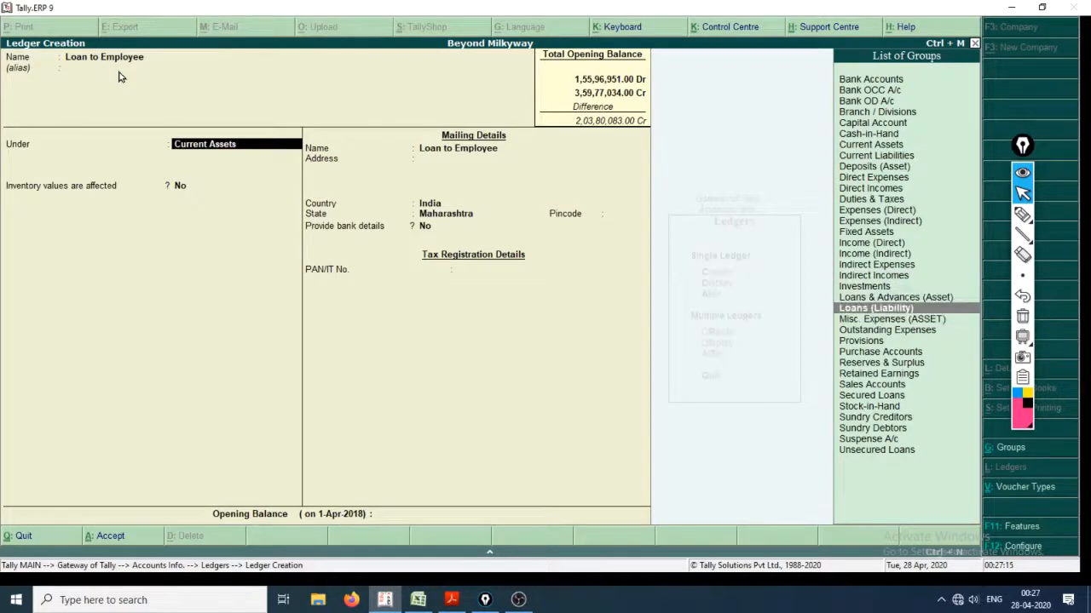
pyautogui.press('Up')
pyautogui.press('Return')
pyautogui.press('Return')
pyautogui.press('Return')
pyautogui.press('Return')
pyautogui.press('Return')
pyautogui.press('Return')
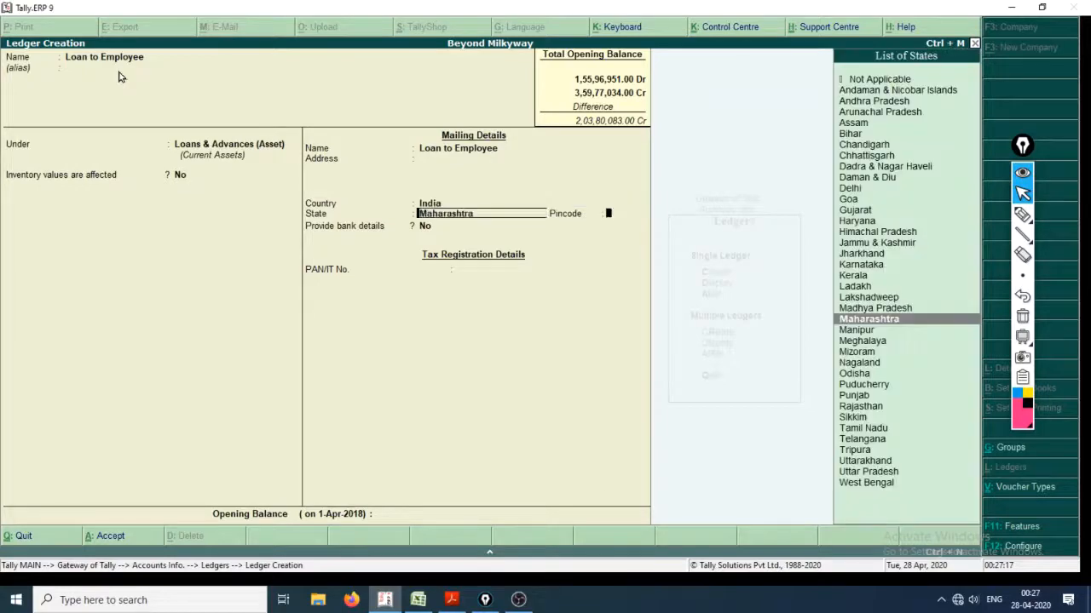
# Keep inventory values unaffected and accept the default mailing, bank and tax details for Loan to Employee.
pyautogui.press('Return')
pyautogui.press('Return')
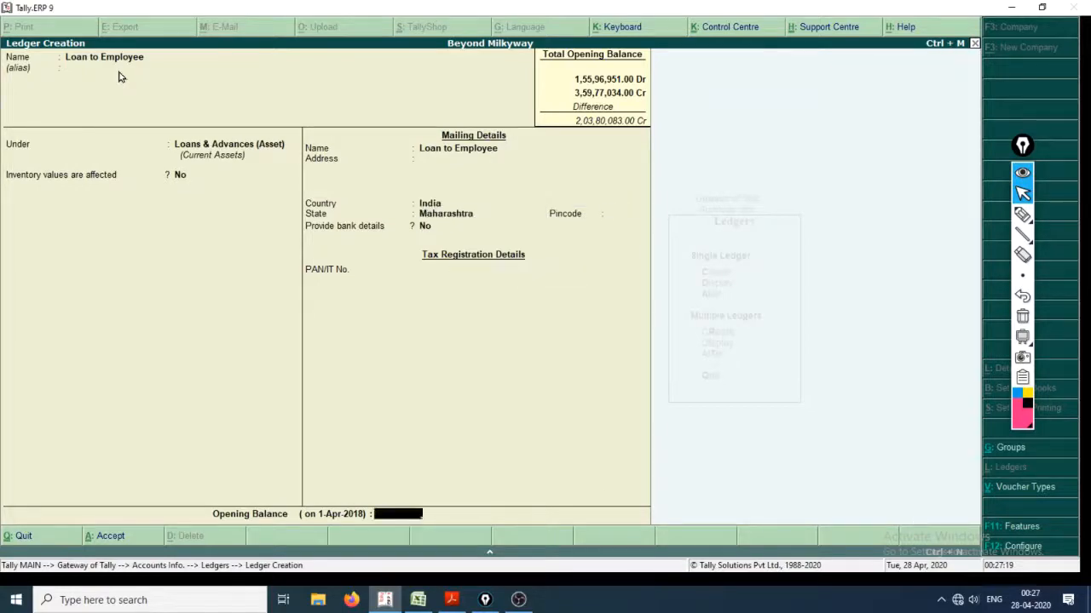
# Check the amount in Excel, enter 1,58,400 Dr as the Loan to Employee opening balance, and save the ledger.
pyautogui.hotkey('alt', 'Tab')
pyautogui.hotkey('alt', 'Tab')
pyautogui.write('1,5')
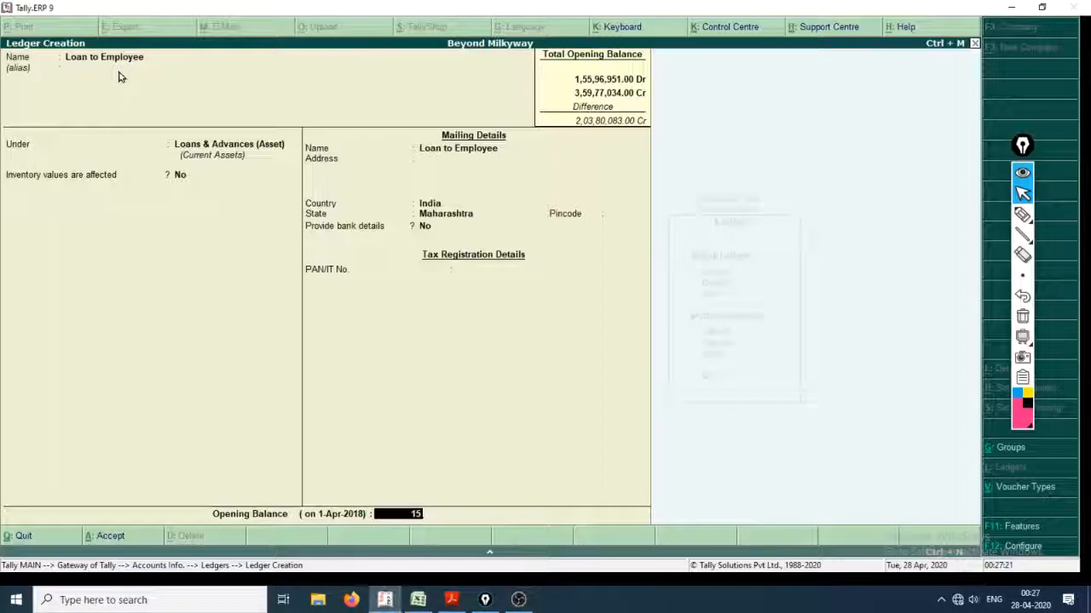
pyautogui.write('8,400')
pyautogui.press('Return')
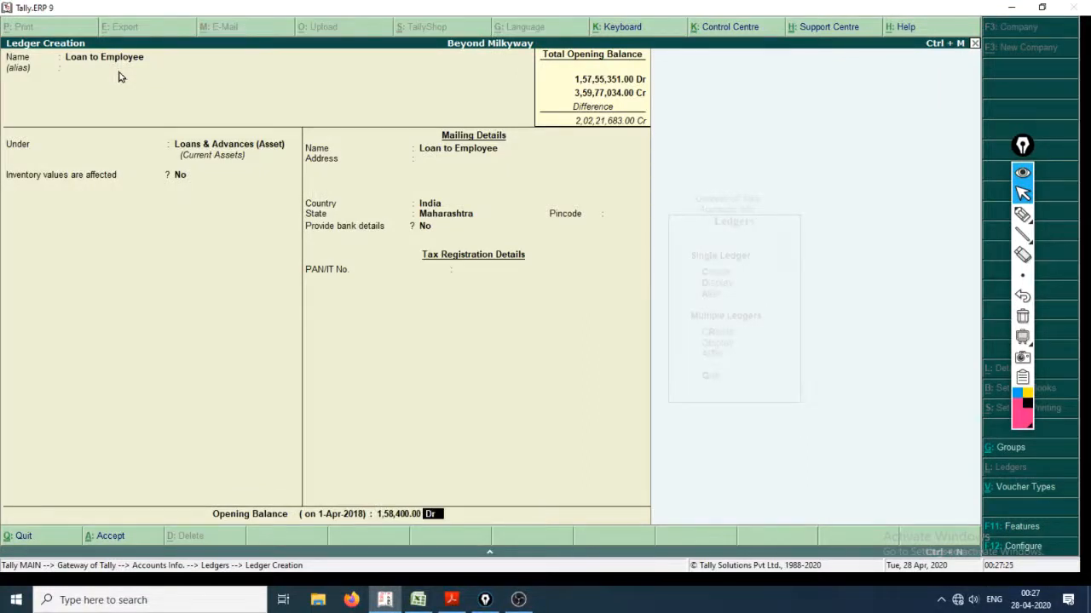
pyautogui.press('Return')
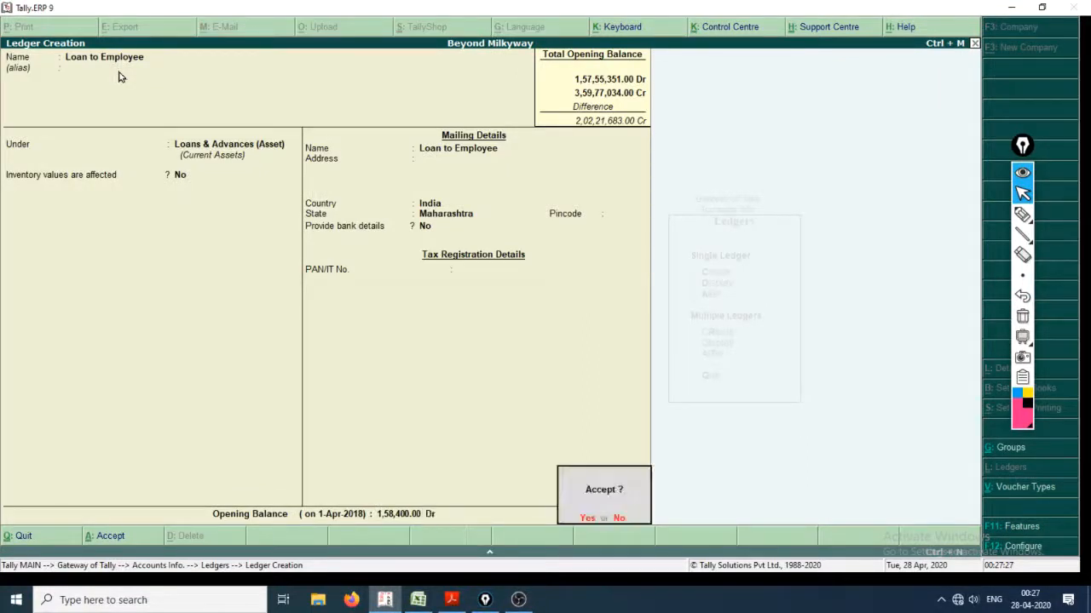
pyautogui.press('Return')
# Check the Cash entry in the Excel account list and quit ledger creation in Tally.
pyautogui.hotkey('alt', 'Tab')
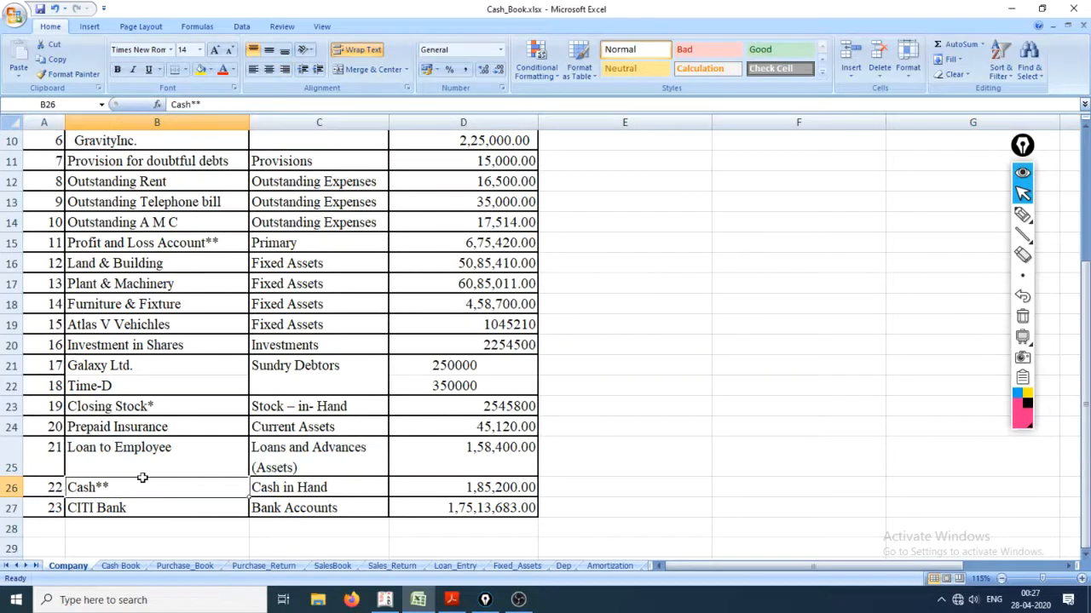
pyautogui.hotkey('alt', 'Tab')
pyautogui.press('Escape')
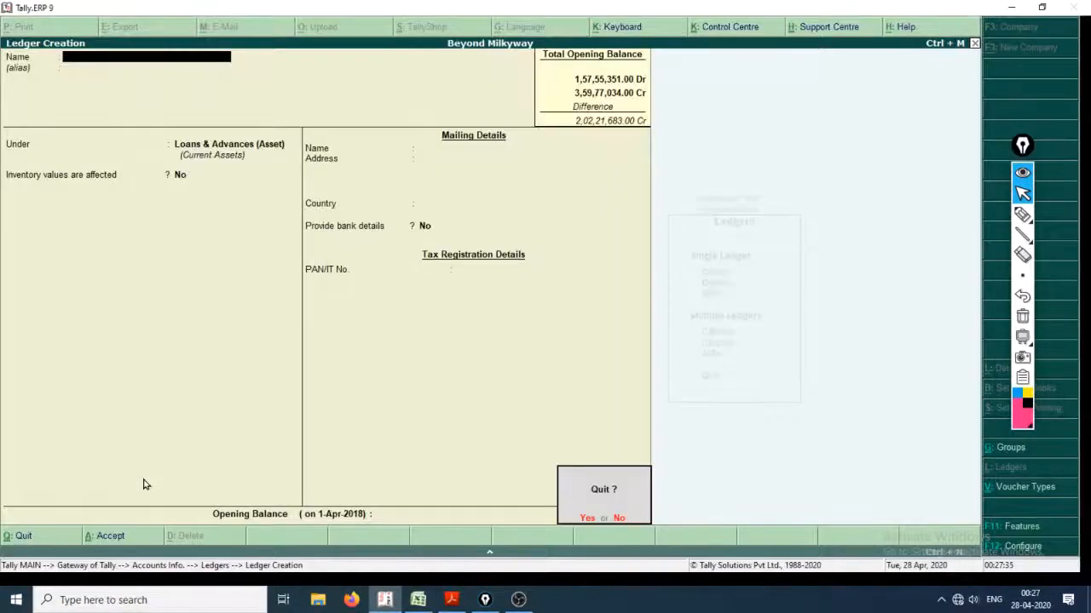
pyautogui.press('Return')
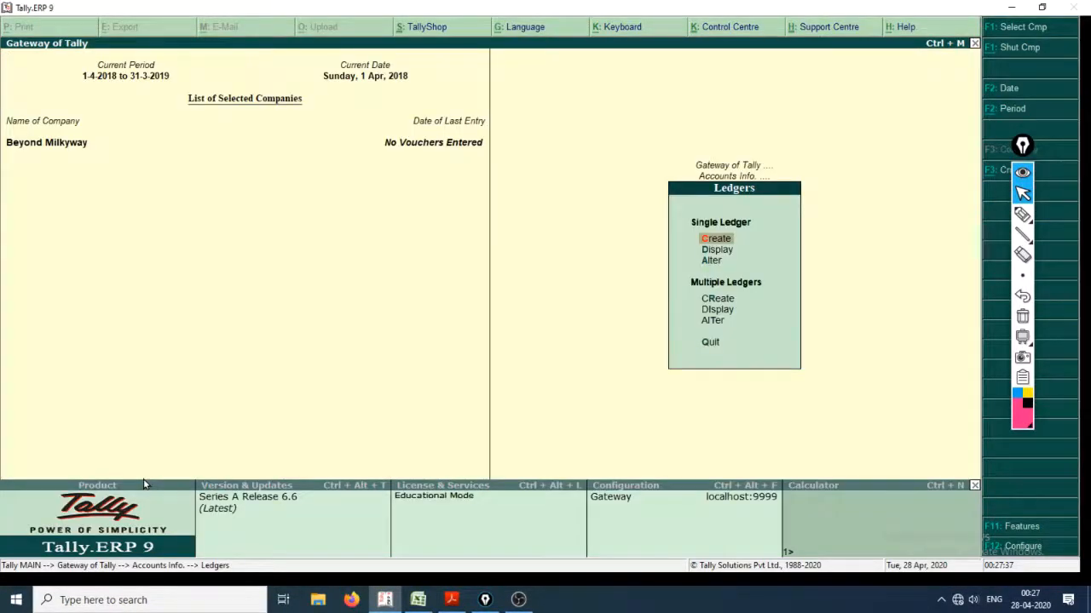
# Open the existing Cash ledger for alteration and keep it under the Cash-in-Hand group.
pyautogui.write('a')
pyautogui.write('cas')
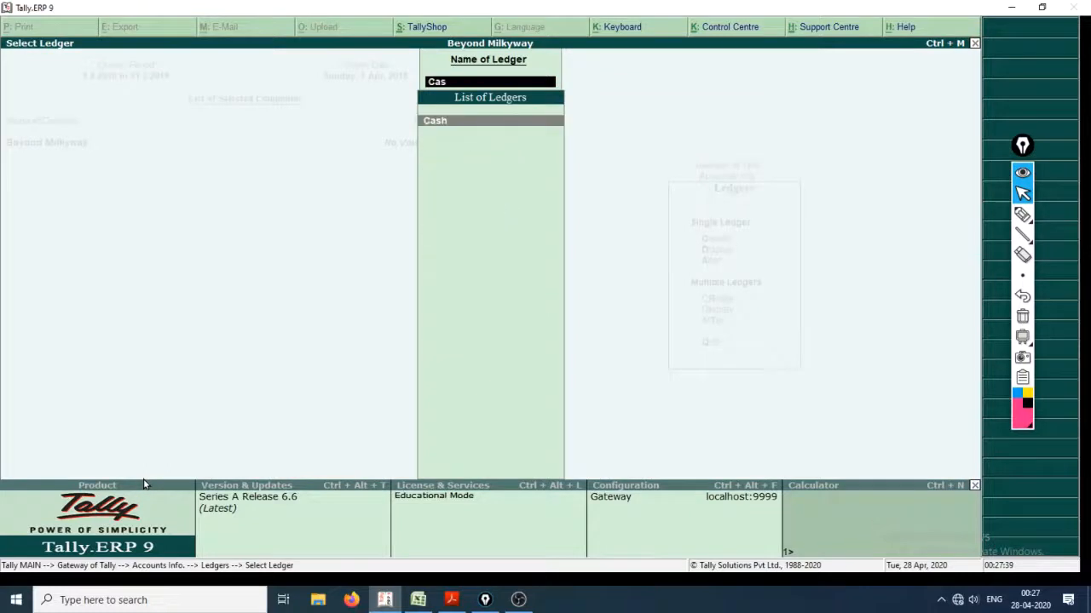
pyautogui.press('Return')
pyautogui.press('Return')
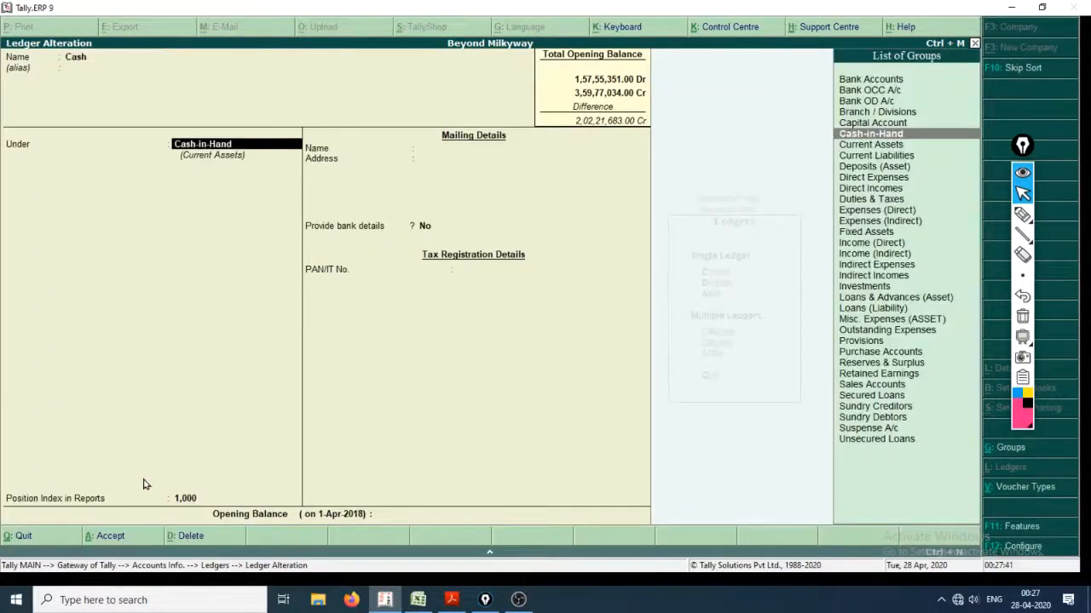
pyautogui.press('Return')
pyautogui.press('Return')
# Check the Cash amount in Excel, enter 1,85,200 Dr as the Cash opening balance in Tally, and save the ledger.
pyautogui.hotkey('alt', 'Tab')
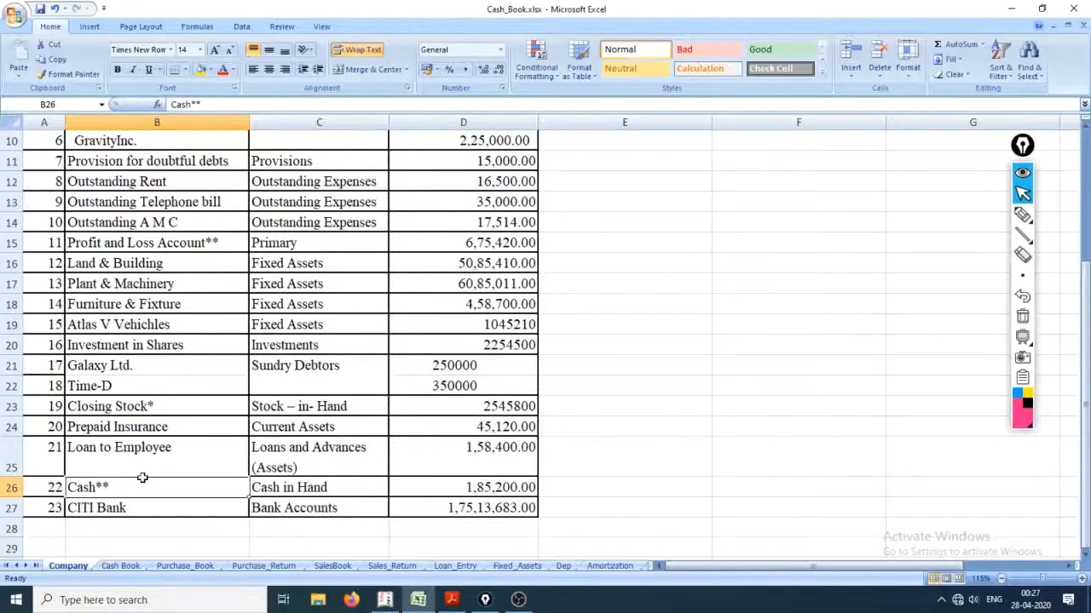
pyautogui.hotkey('alt', 'Tab')
pyautogui.write('18')
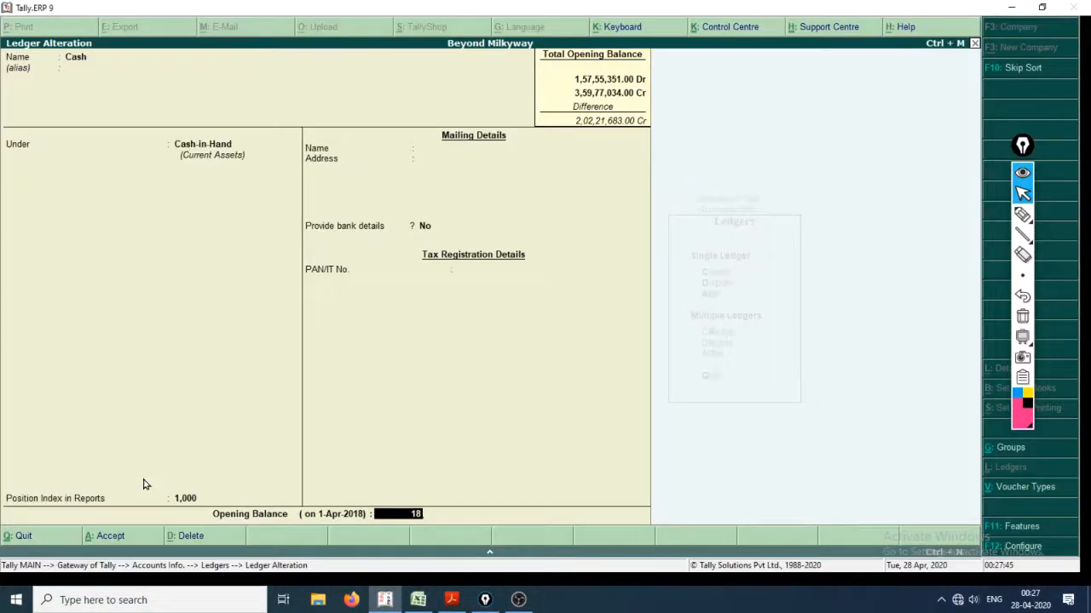
pyautogui.write('5200')
pyautogui.press('Return')
pyautogui.press('Return')
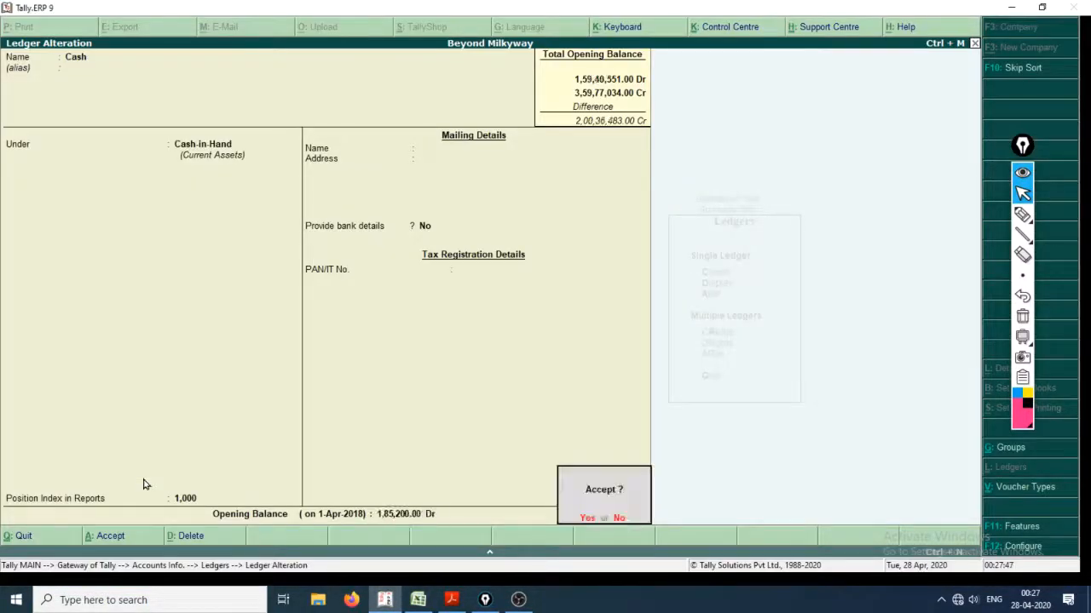
pyautogui.press('Return')
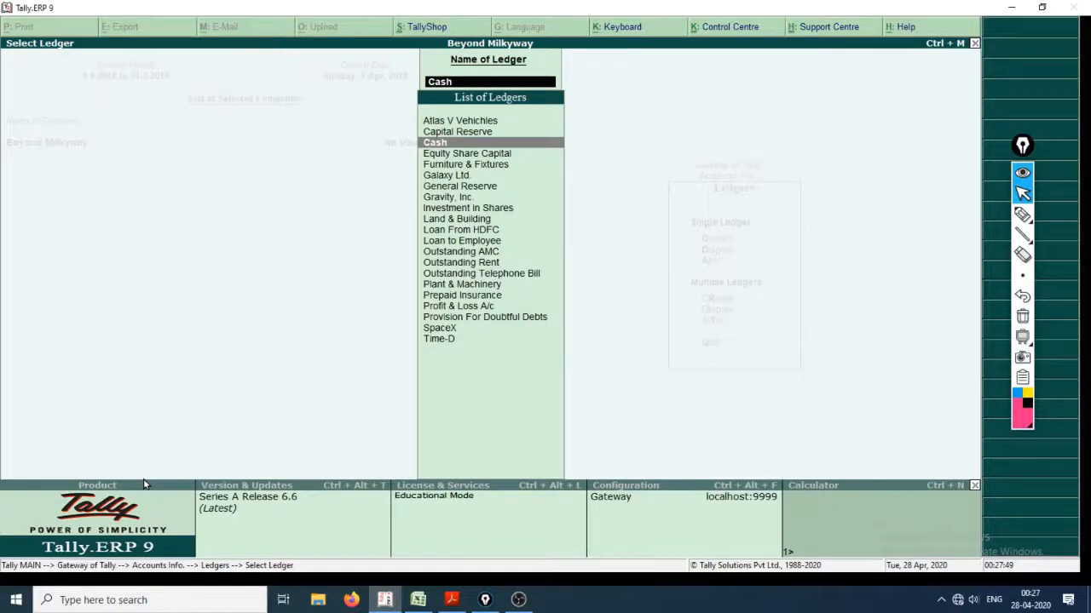
# Start a new single ledger, check the next account in the Excel list, and name the ledger CITI Bank Accont.
pyautogui.press('Escape')
pyautogui.press('Escape')
pyautogui.press('Escape')
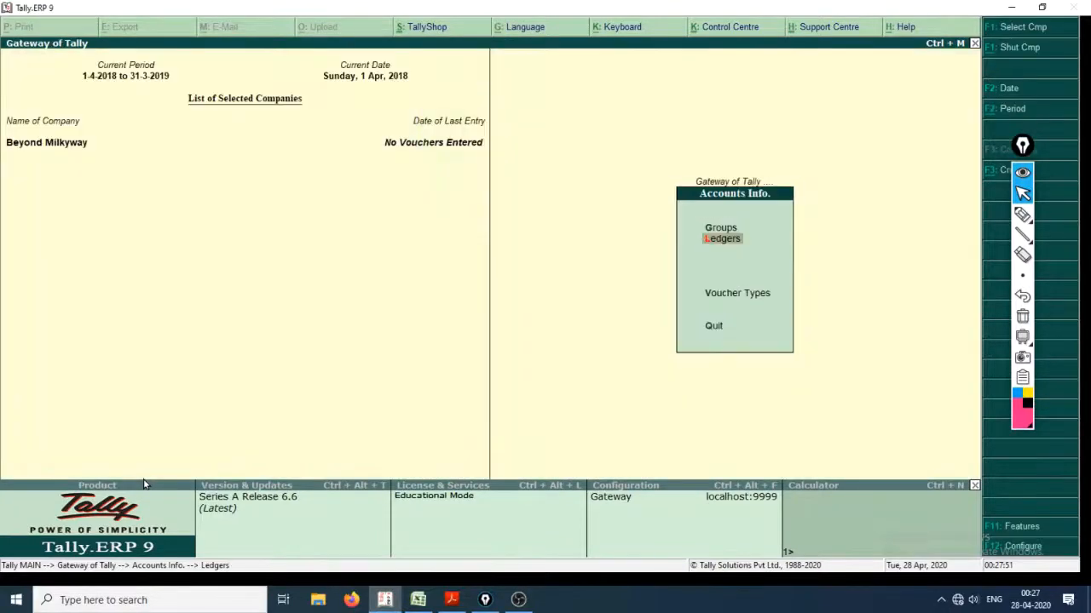
pyautogui.press('Return')
pyautogui.press('Return')
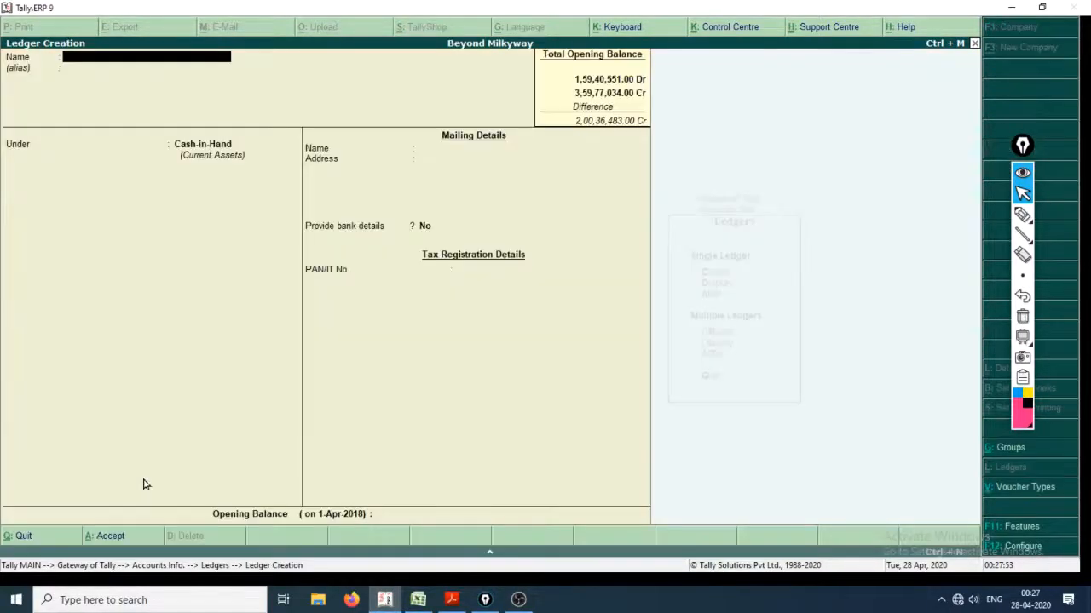
pyautogui.hotkey('alt', 'Tab')
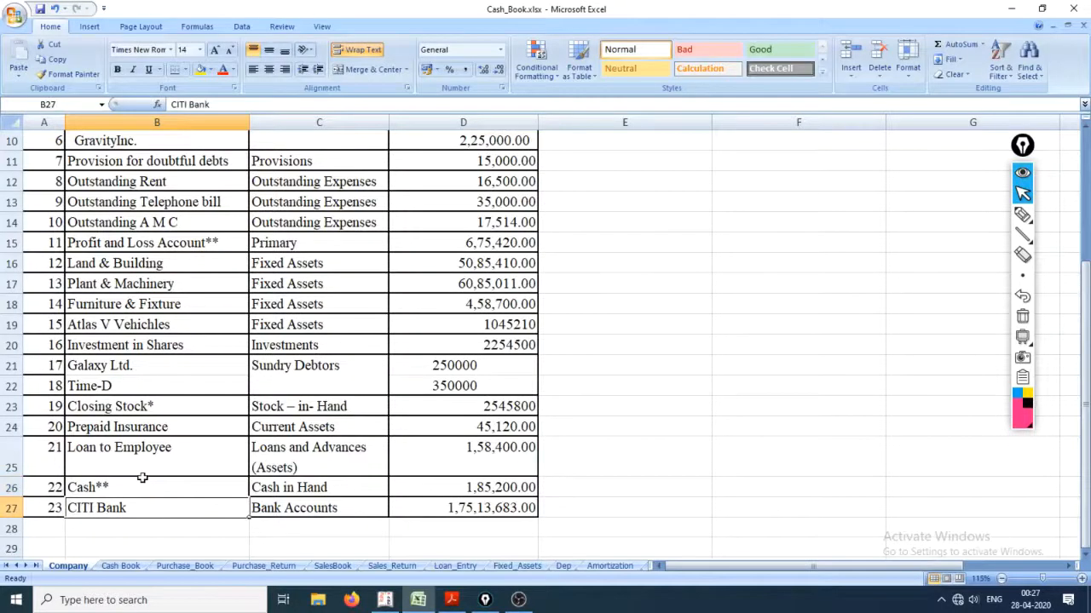
pyautogui.hotkey('alt', 'Tab')
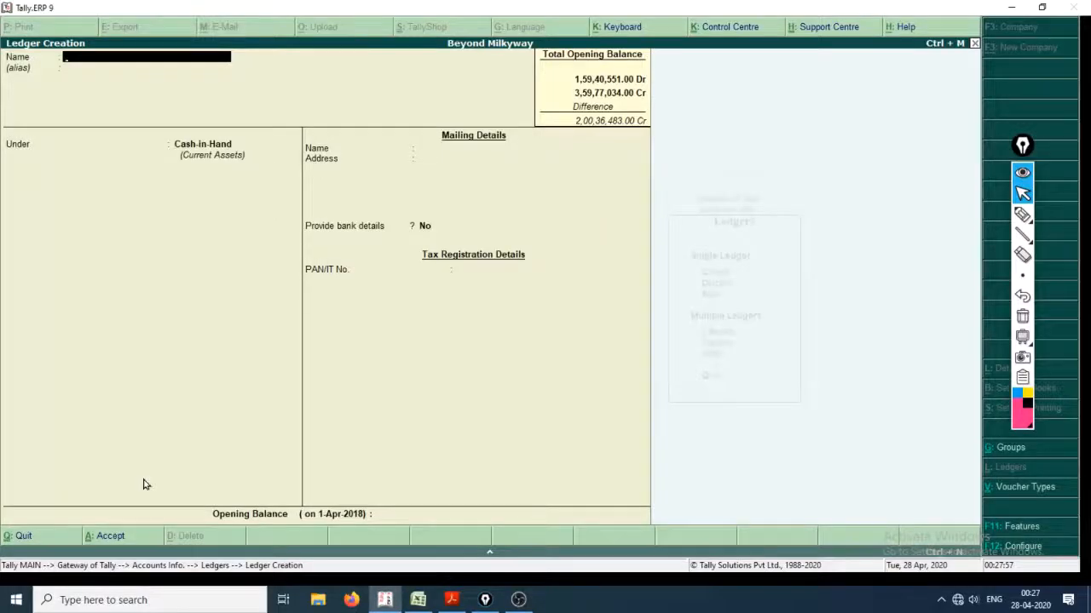
pyautogui.write('Ci')
pyautogui.press('BackSpace')
pyautogui.press('BackSpace')
pyautogui.press('BackSpace')
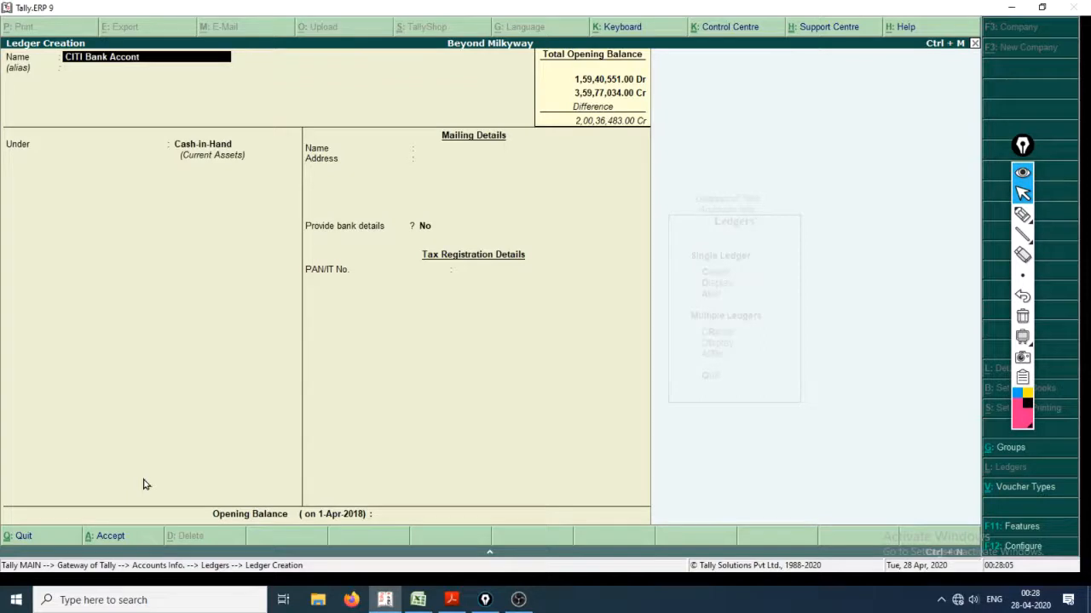
# Place the CITI Bank Accont ledger under the Bank Accounts group.
pyautogui.press('Return')
pyautogui.press('Up')
pyautogui.press('Up')
pyautogui.press('Up')
pyautogui.press('Up')
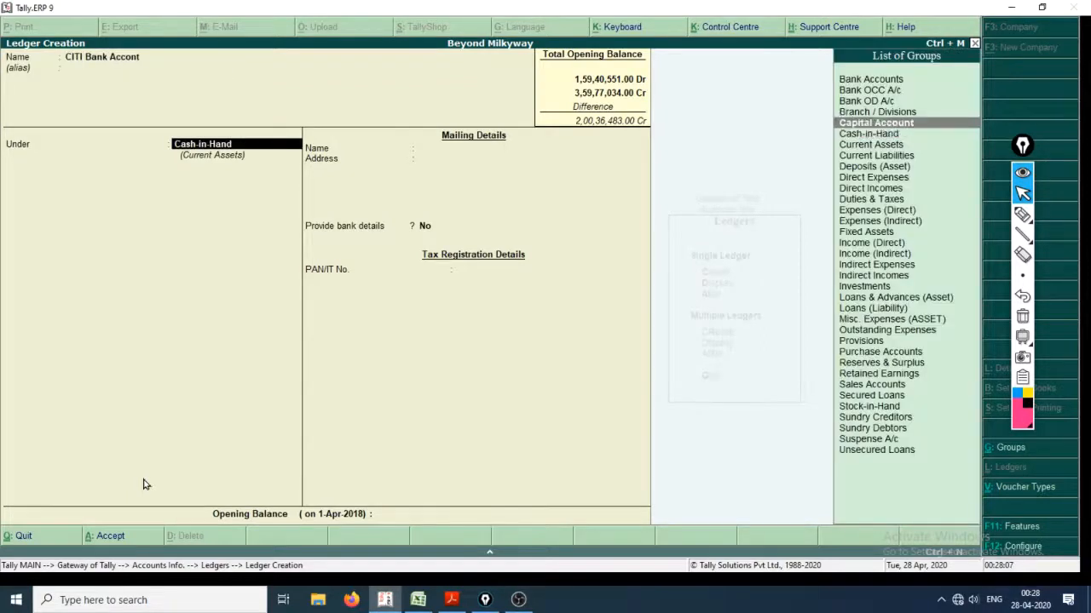
pyautogui.press('Up')
pyautogui.press('Return')
pyautogui.press('Return')
pyautogui.press('Return')
pyautogui.press('Return')
pyautogui.press('Return')
pyautogui.press('Return')
pyautogui.press('Return')
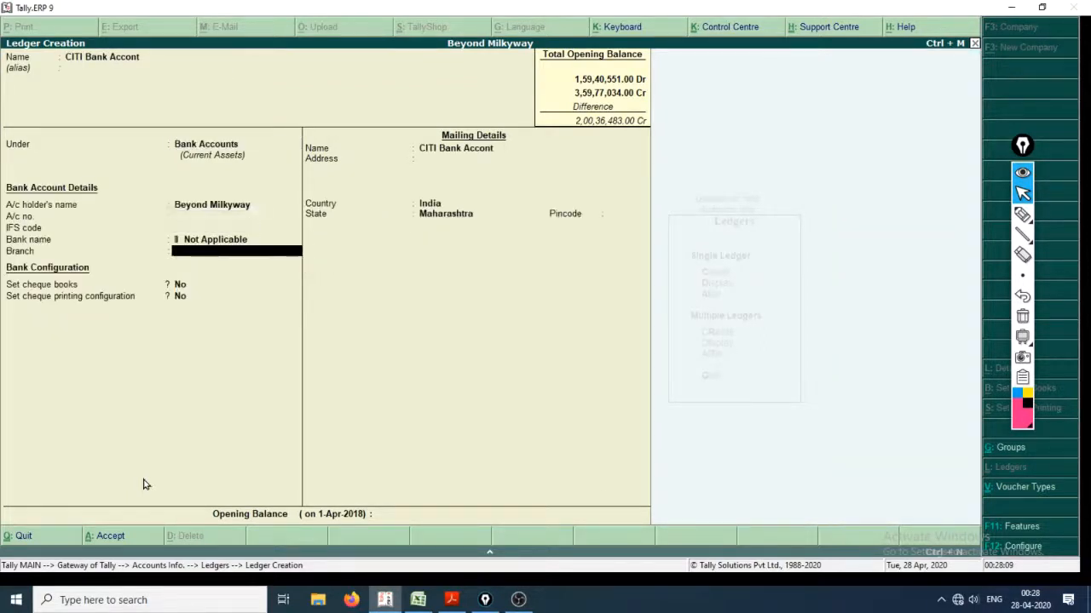
# Accept the default bank account details, bank configuration and mailing details with India and Maharashtra for CITI Bank Accont.
pyautogui.press('Return')
pyautogui.press('Return')
pyautogui.press('Return')
pyautogui.press('Return')
pyautogui.press('Return')
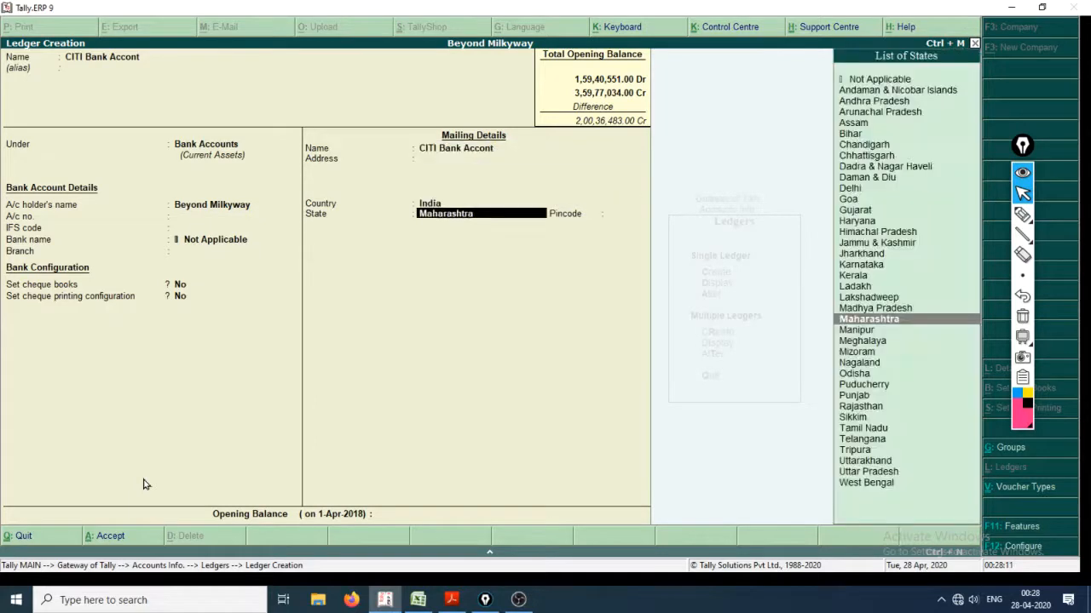
pyautogui.press('Return')
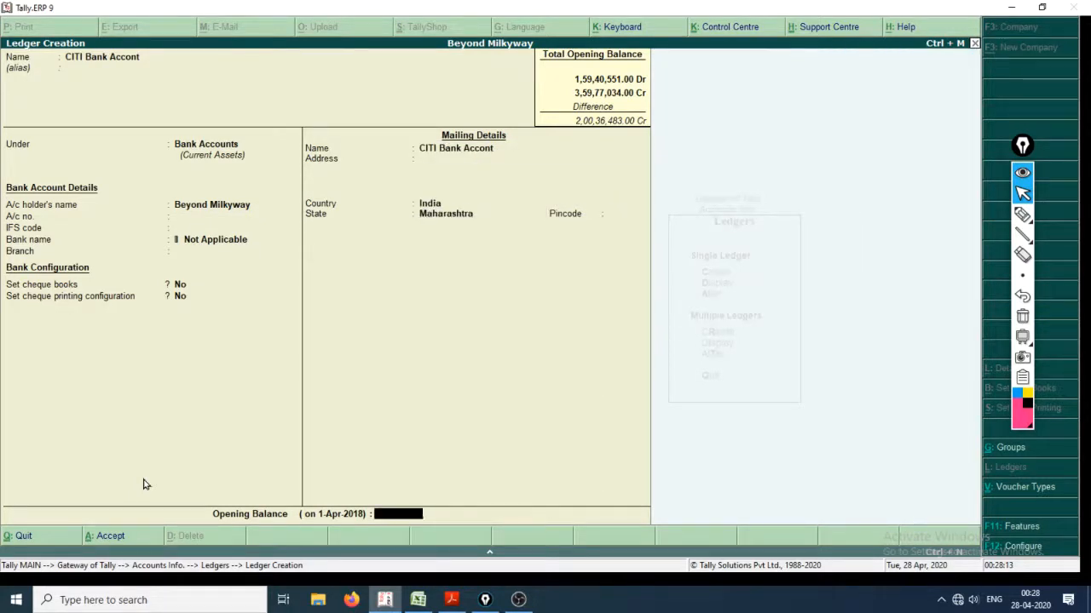
# Mark the total debit opening balance with a pen arrow, circle the Opening Balance field, and connect the two with arrows.
pyautogui.click(1021, 215)
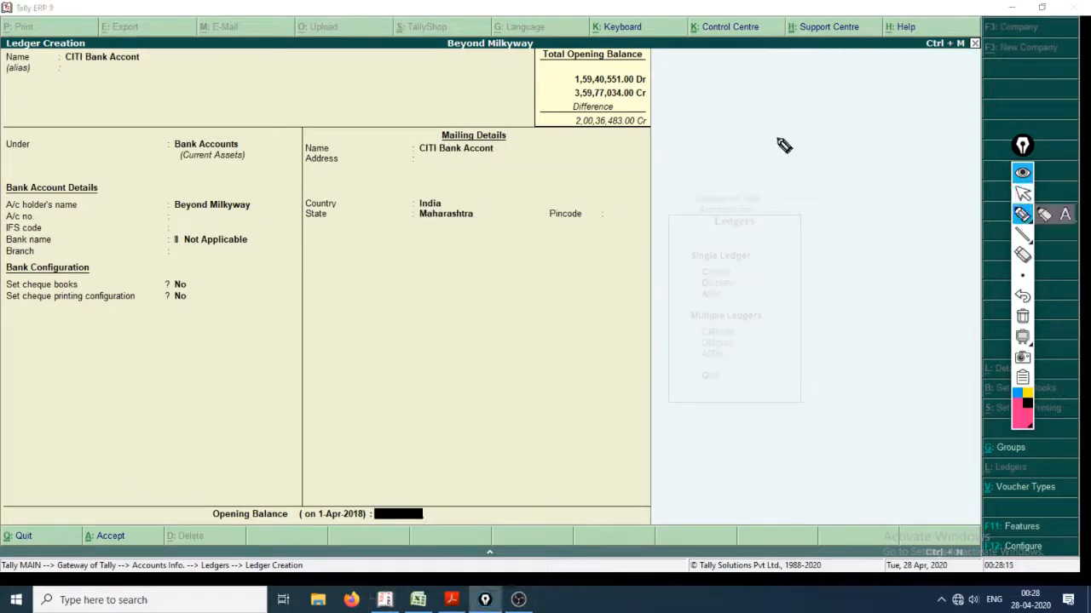
pyautogui.moveTo(658, 79); pyautogui.dragTo(734, 68)
pyautogui.moveTo(666, 71); pyautogui.dragTo(656, 79)
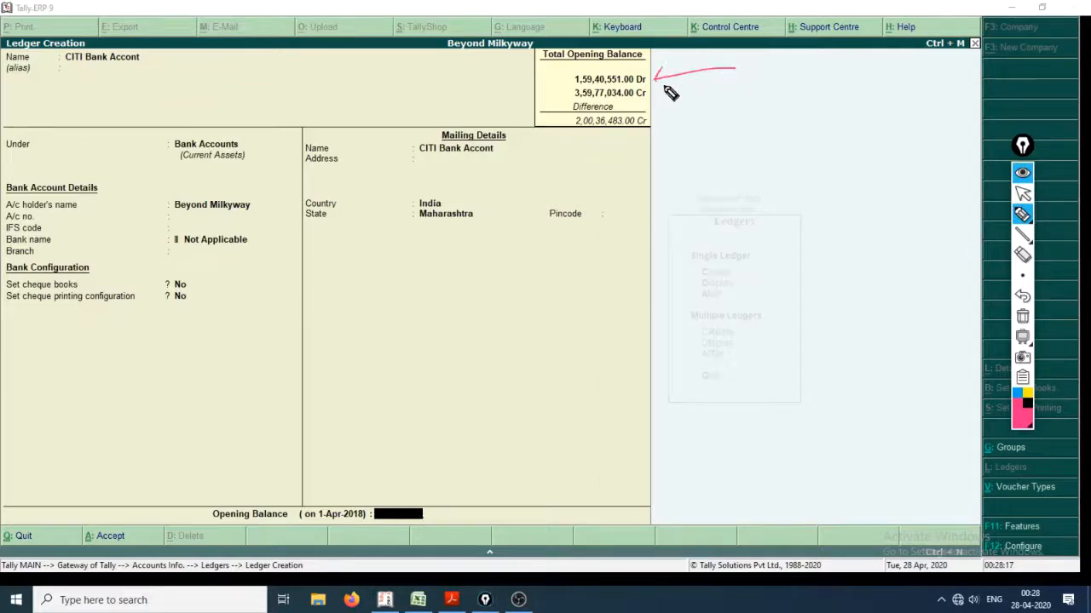
pyautogui.moveTo(273, 506)
pyautogui.mouseDown()
pyautogui.moveTo(354, 483)
pyautogui.moveTo(293, 554)
pyautogui.moveTo(283, 487)
pyautogui.mouseUp()
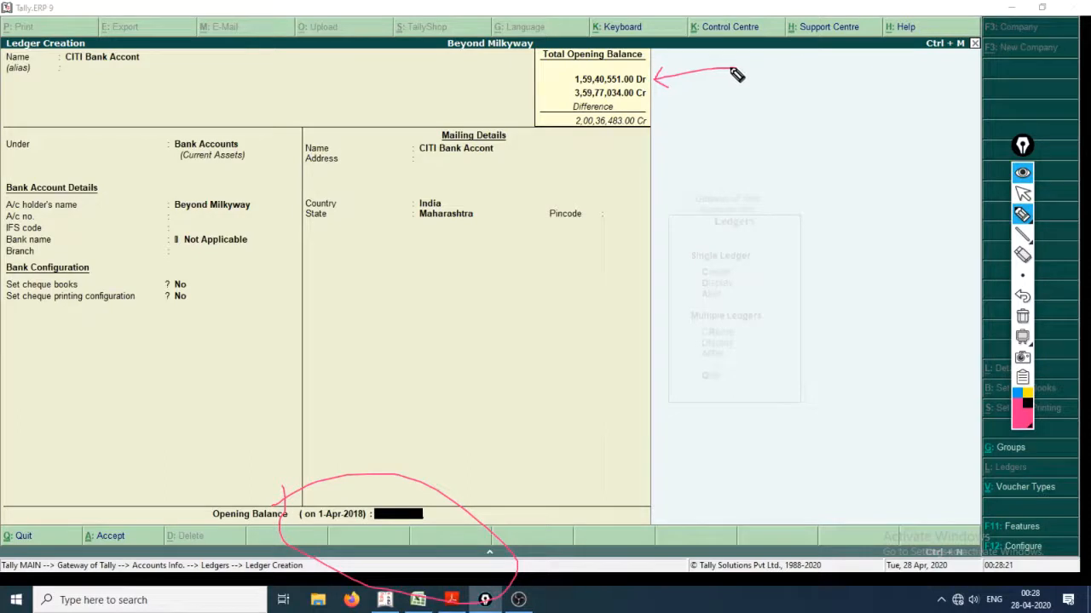
pyautogui.moveTo(732, 70)
pyautogui.mouseDown()
pyautogui.moveTo(581, 457)
pyautogui.moveTo(497, 505)
pyautogui.moveTo(509, 470)
pyautogui.mouseUp()
pyautogui.moveTo(488, 513)
pyautogui.mouseDown()
pyautogui.moveTo(559, 531)
pyautogui.moveTo(648, 490)
pyautogui.mouseUp()
pyautogui.moveTo(560, 531); pyautogui.dragTo(718, 502)
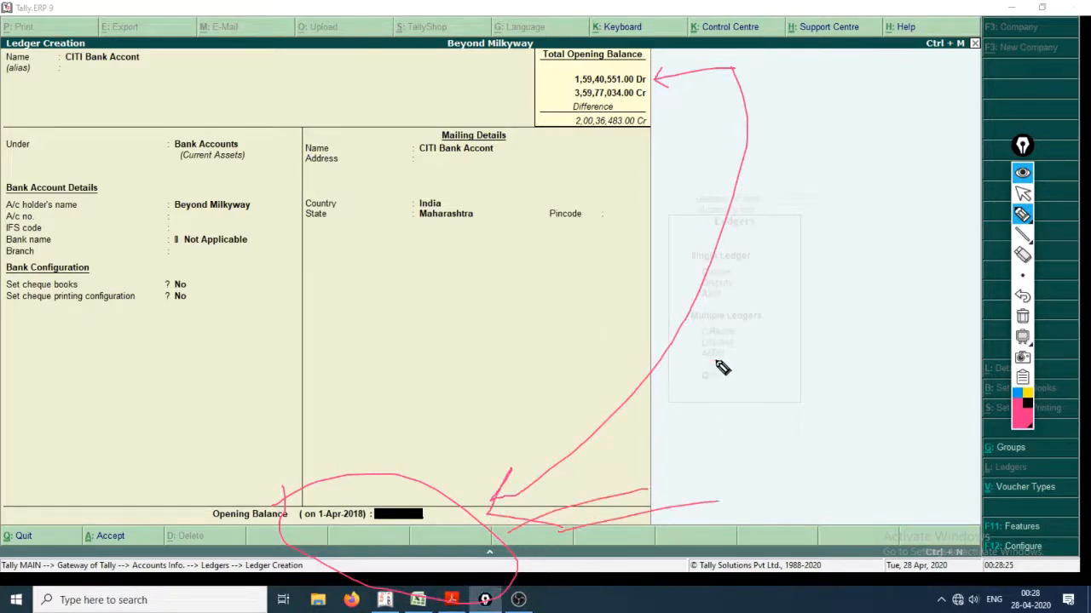
# Handwrite the word Clerical with the pen in the blank area beside the ledger form and underline it twice.
pyautogui.moveTo(716, 362)
pyautogui.mouseDown()
pyautogui.moveTo(711, 415)
pyautogui.moveTo(733, 356)
pyautogui.moveTo(757, 360)
pyautogui.moveTo(774, 344)
pyautogui.moveTo(819, 367)
pyautogui.moveTo(852, 346)
pyautogui.moveTo(891, 349)
pyautogui.moveTo(901, 310)
pyautogui.moveTo(905, 344)
pyautogui.mouseUp()
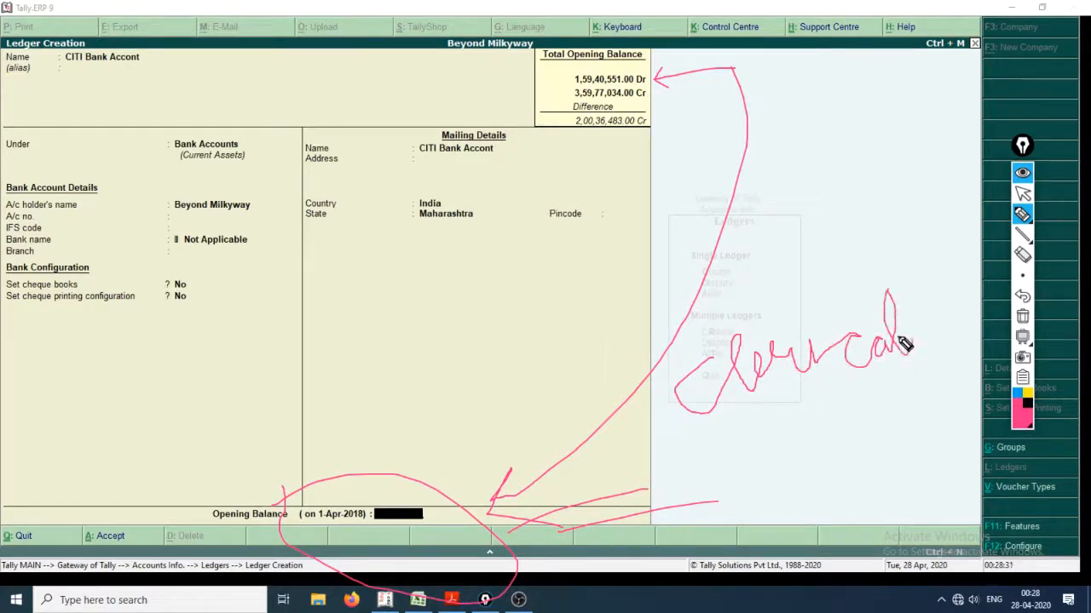
pyautogui.click(811, 320)
pyautogui.moveTo(775, 416); pyautogui.dragTo(981, 370)
pyautogui.moveTo(785, 420); pyautogui.dragTo(930, 411)
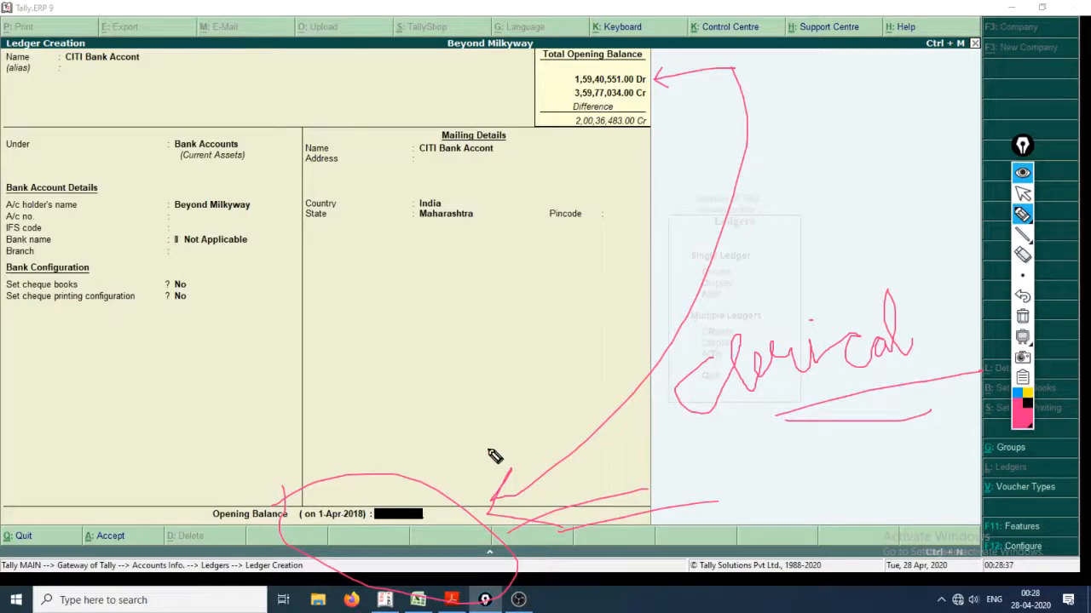
# Look up the CITI Bank amount in the Excel account list and return to the Tally ledger form.
pyautogui.hotkey('alt', 'Tab')
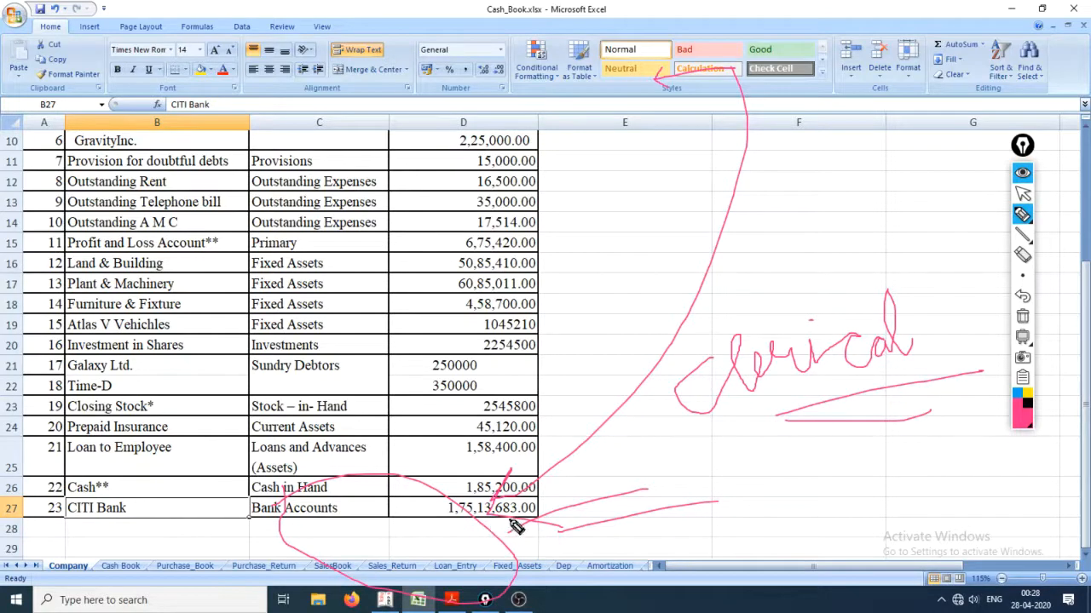
pyautogui.hotkey('alt', 'Tab')
pyautogui.press('Tab')
pyautogui.press('Tab')
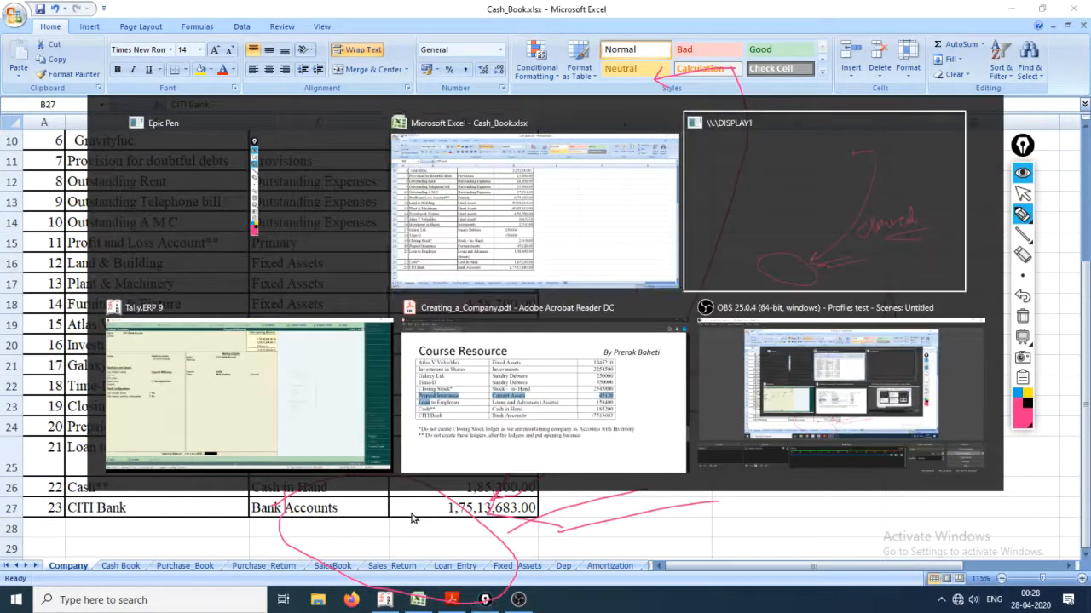
pyautogui.press('Tab')
pyautogui.press('Tab')
pyautogui.press('Tab')
pyautogui.press('Tab')
pyautogui.press('Tab')
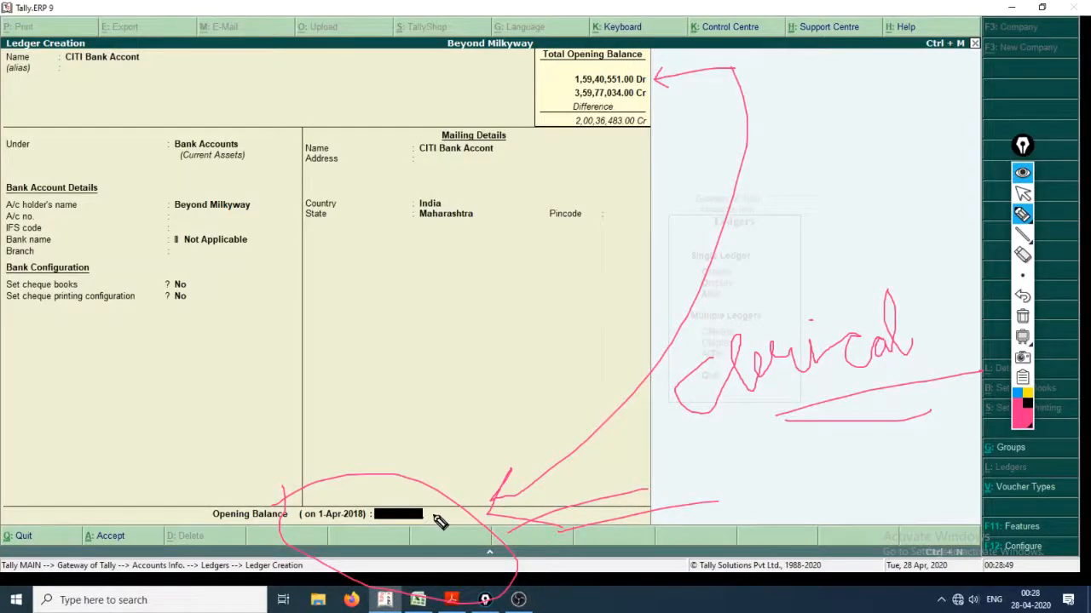
# Enter 175183 in the CITI Bank Accont opening balance and hide the pen annotations.
pyautogui.hotkey('ctrl', 'shift', '1')
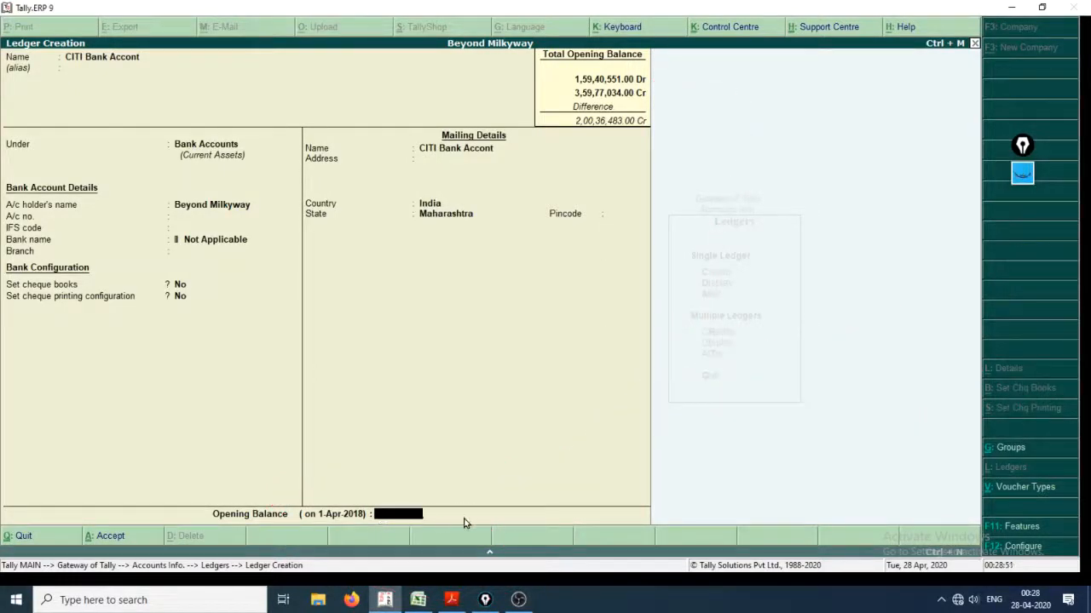
pyautogui.write('5')
pyautogui.hotkey('ctrl', 'shift', '1')
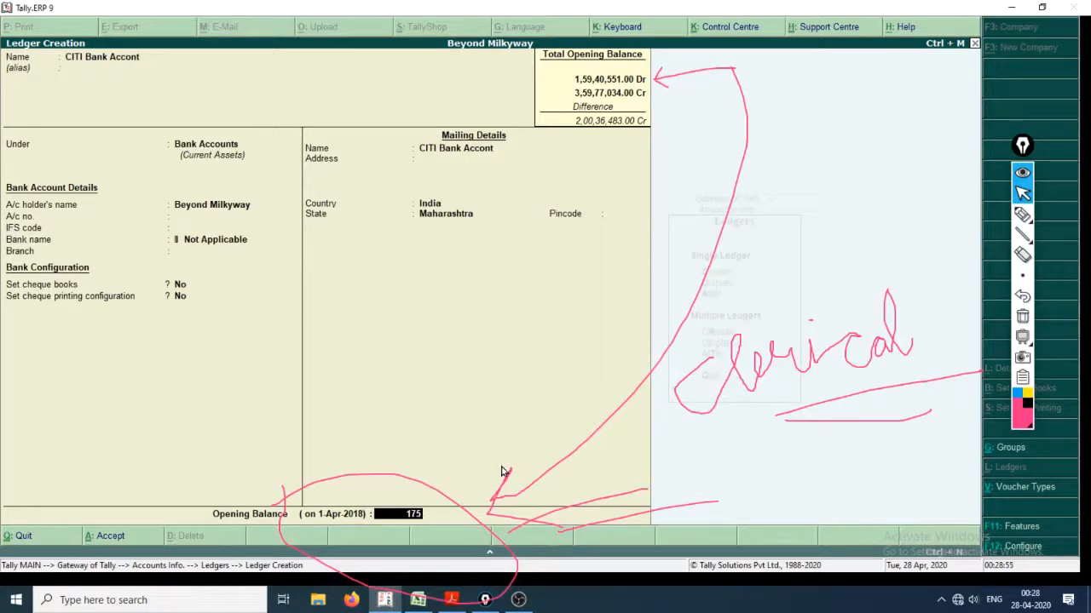
pyautogui.write('183')
pyautogui.hotkey('ctrl', 'shift', '1')
# Recheck the amount in Excel, correct the CITI Bank Accont opening balance to 1,75,13,683 Dr, and save the ledger.
pyautogui.hotkey('alt', 'Tab')
pyautogui.hotkey('alt', 'Tab')
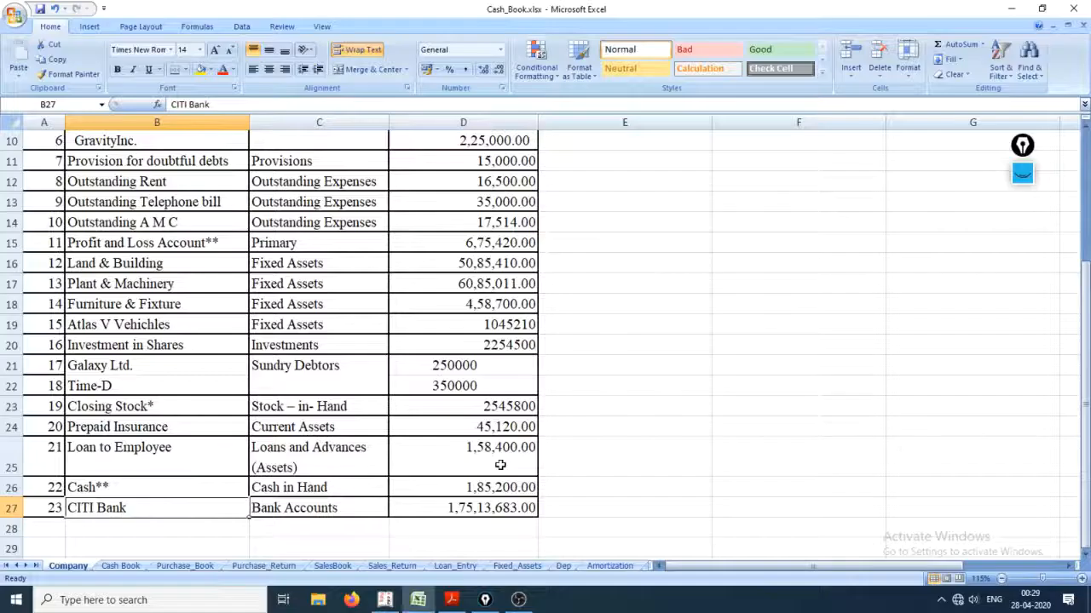
pyautogui.hotkey('alt', 'Tab')
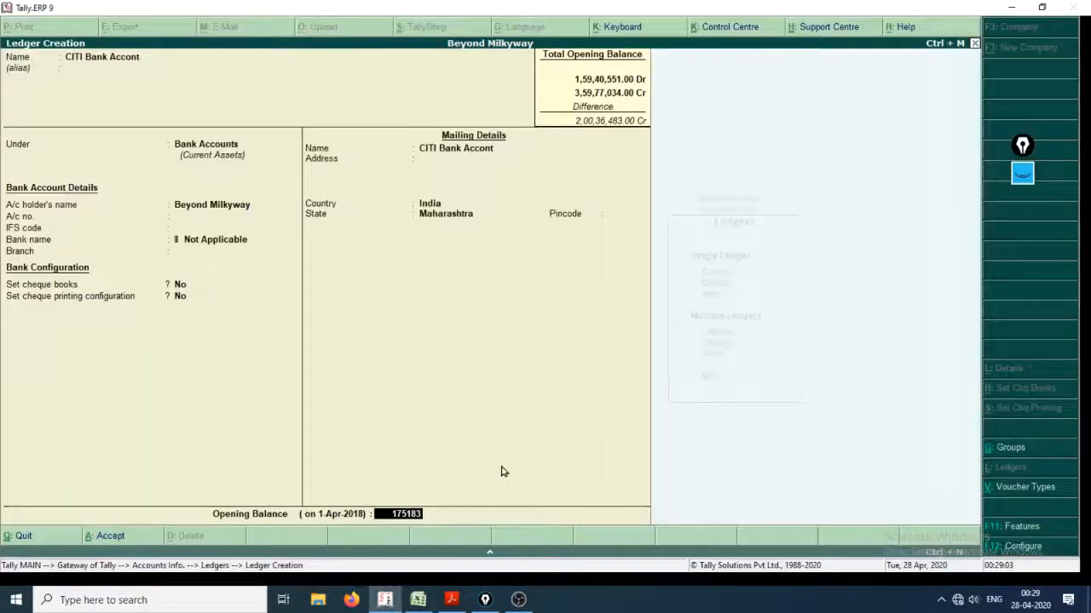
pyautogui.press('BackSpace')
pyautogui.press('BackSpace')
pyautogui.press('BackSpace')
pyautogui.write('13683')
pyautogui.press('Return')
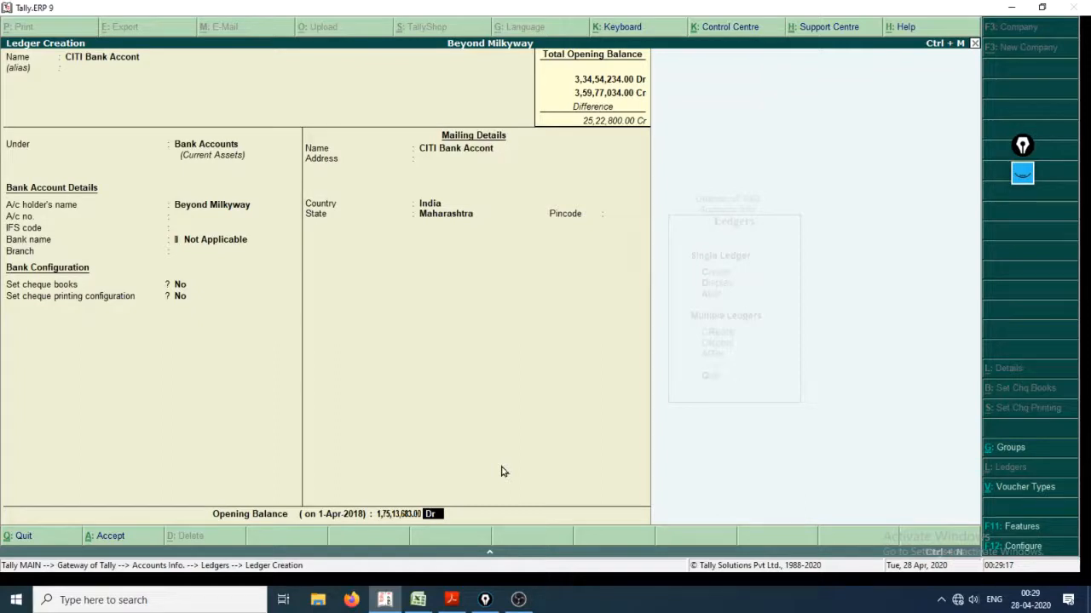
pyautogui.press('Return')
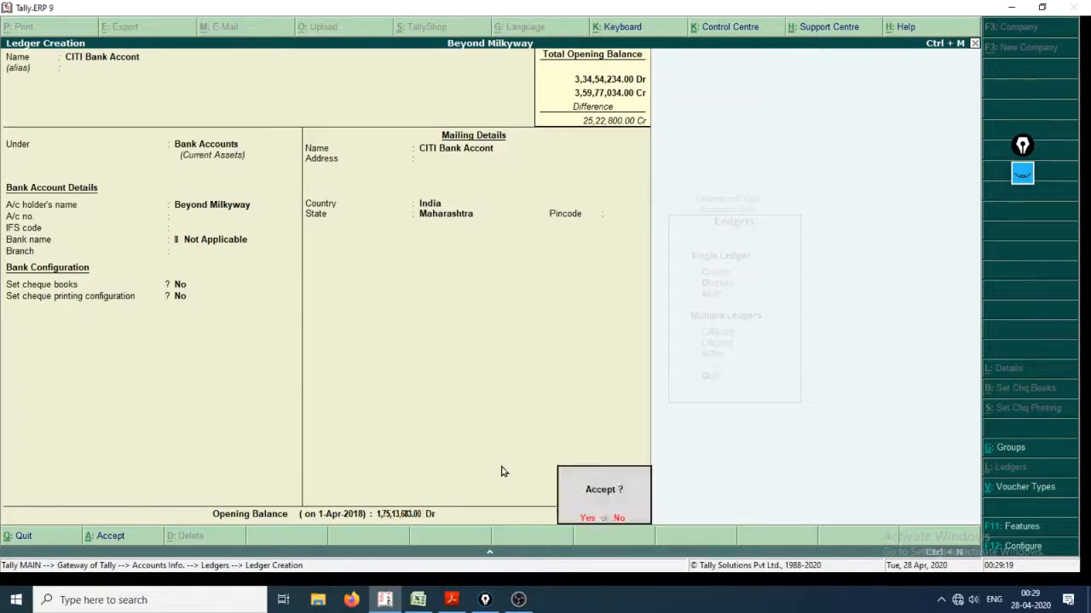
pyautogui.press('Return')
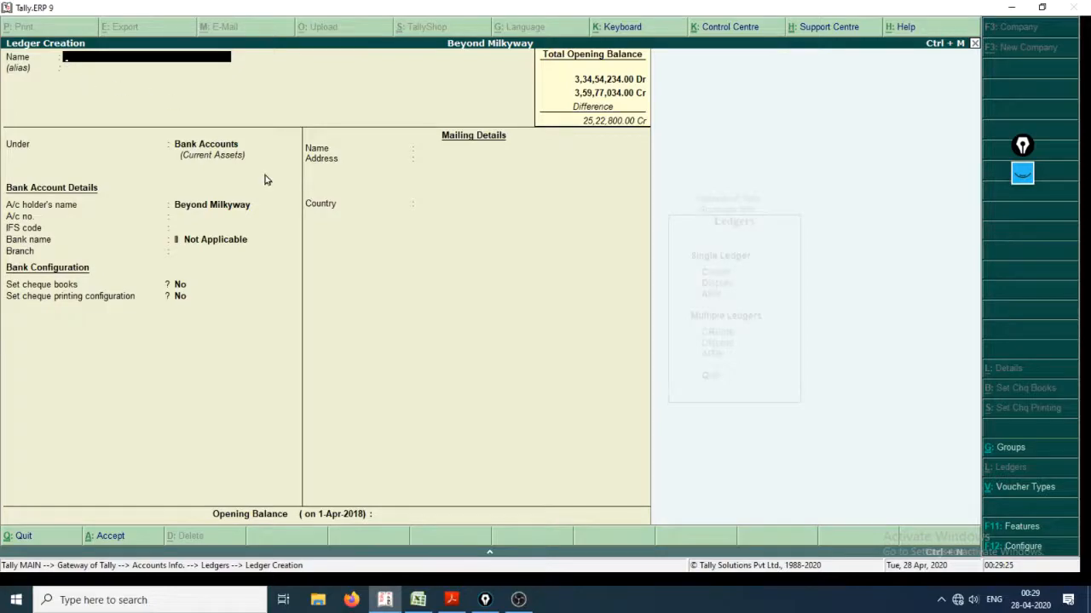
# Review the end of the Excel account list, then quit ledger creation in Tally back to the Gateway of Tally.
pyautogui.hotkey('alt', 'Tab')
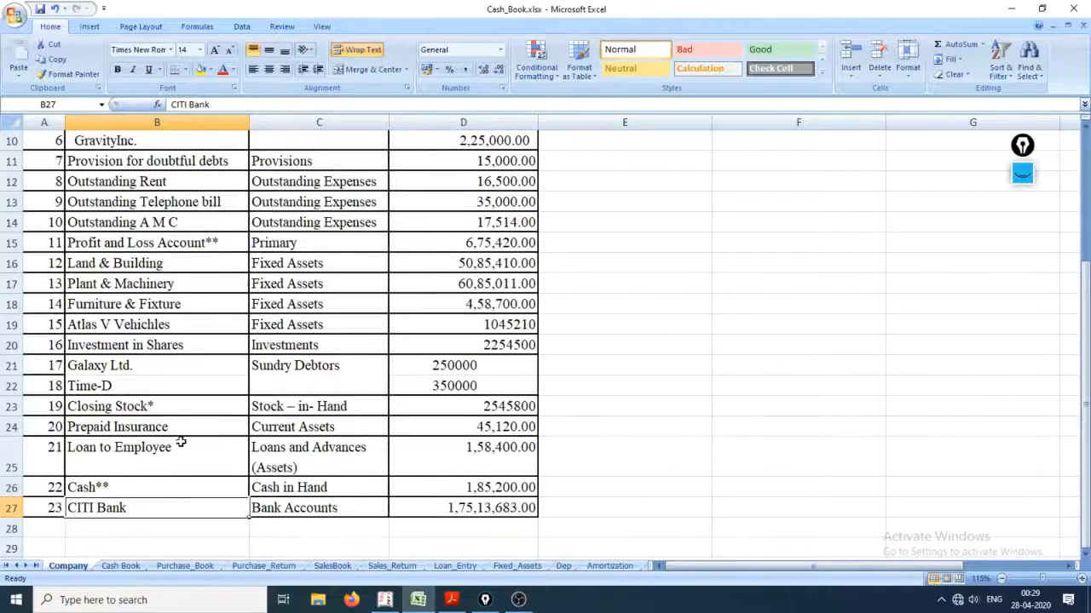
pyautogui.hotkey('alt', 'Tab')
pyautogui.hotkey('alt', 'Tab')
pyautogui.hotkey('alt', 'Tab')
pyautogui.hotkey('alt', 'Tab')
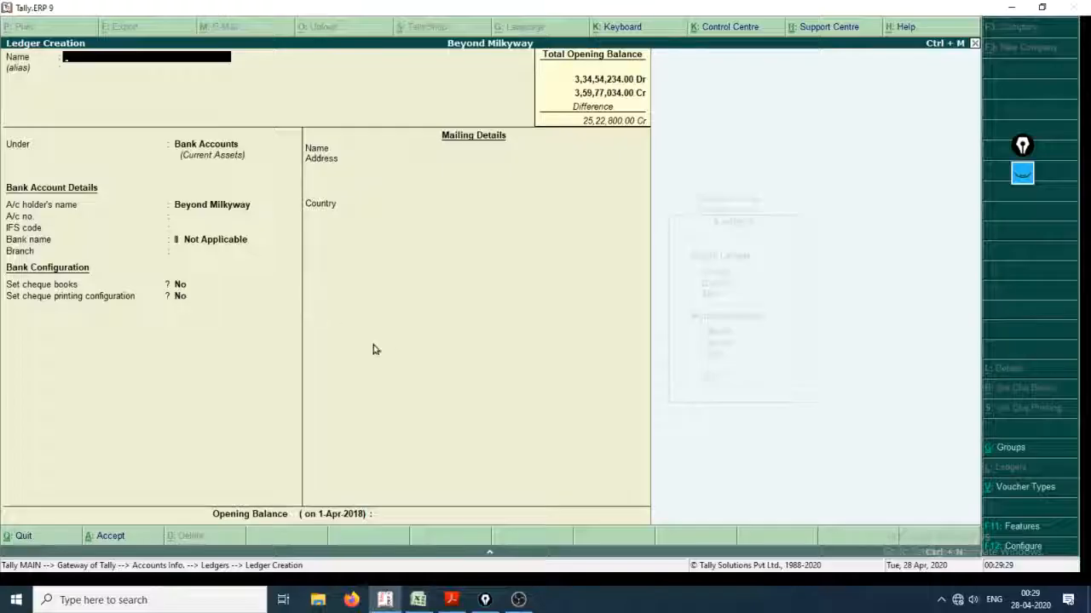
pyautogui.hotkey('alt', 'Tab')
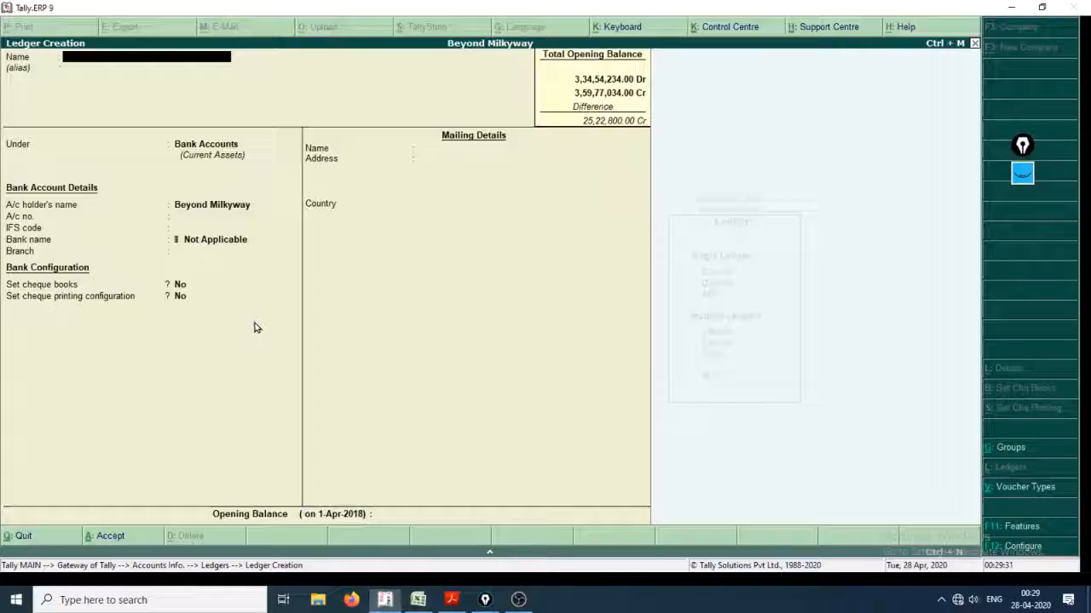
pyautogui.press('Escape')
pyautogui.press('Escape')
pyautogui.press('Escape')
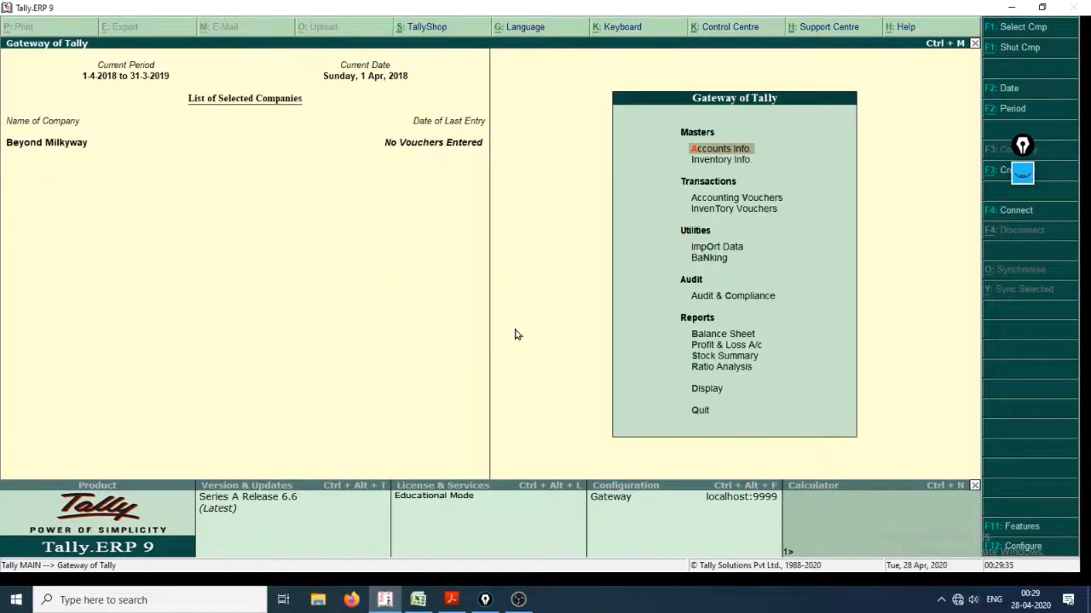
# Display the detailed trial balance of Beyond Milkyway and review its account groups down to Fixed Assets.
pyautogui.press('d')
pyautogui.press('t')
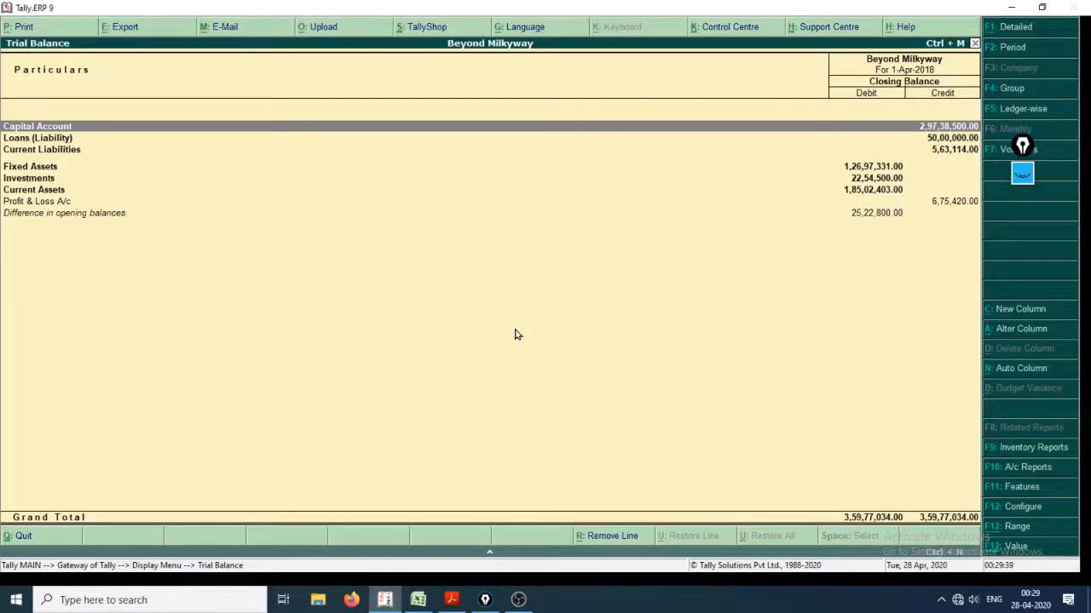
pyautogui.hotkey('alt', 'F1')
pyautogui.press('Down')
pyautogui.press('Down')
pyautogui.press('Down')
pyautogui.press('Down')
pyautogui.press('Down')
pyautogui.press('Down')
pyautogui.press('Down')
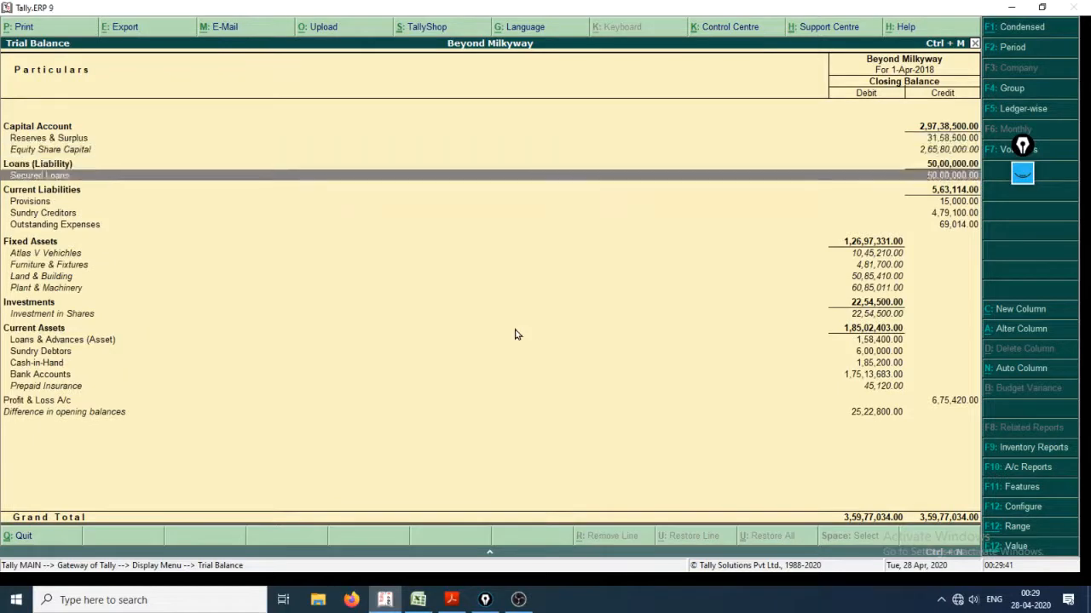
pyautogui.press('Down')
pyautogui.press('Down')
pyautogui.press('Down')
pyautogui.press('Down')
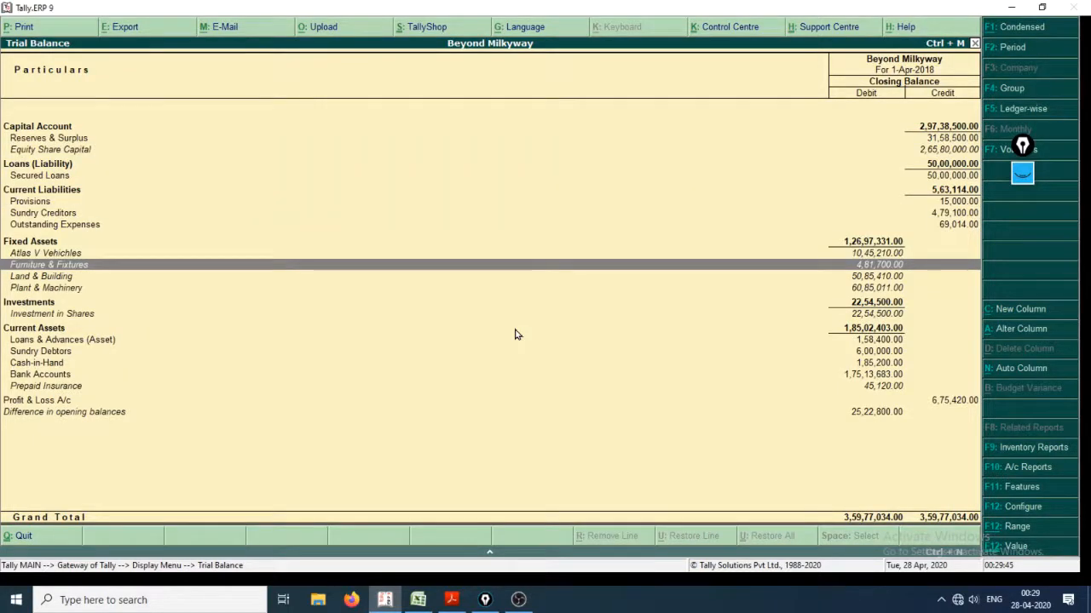
# Check the Furniture & Fixture amount in the Excel account list, and leave the Tally trial balance for the Gateway.
pyautogui.hotkey('alt', 'Tab')
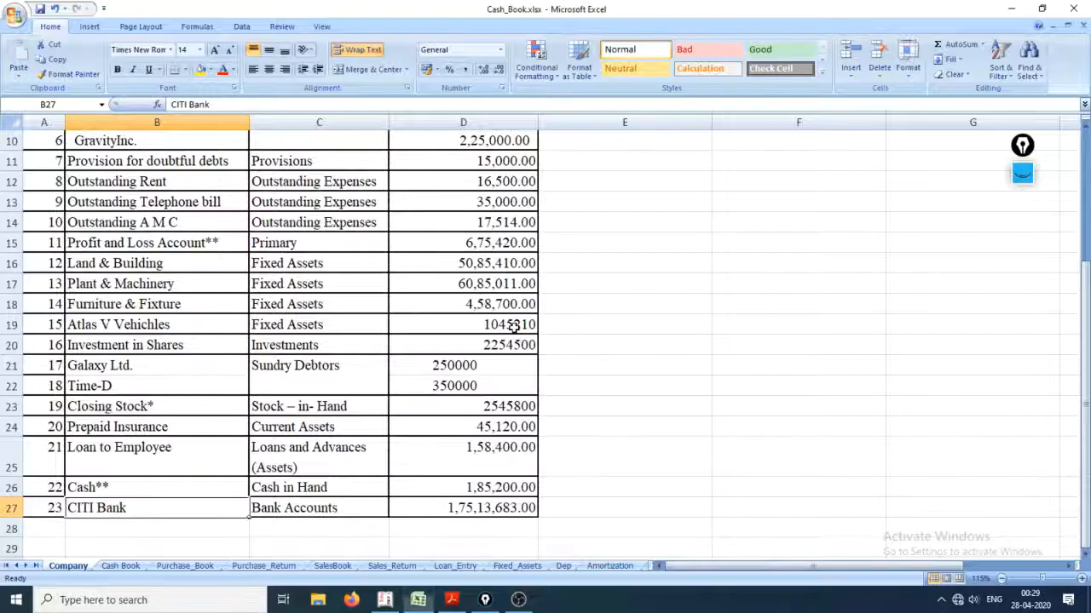
pyautogui.press('Up')
pyautogui.press('Up')
pyautogui.press('Up')
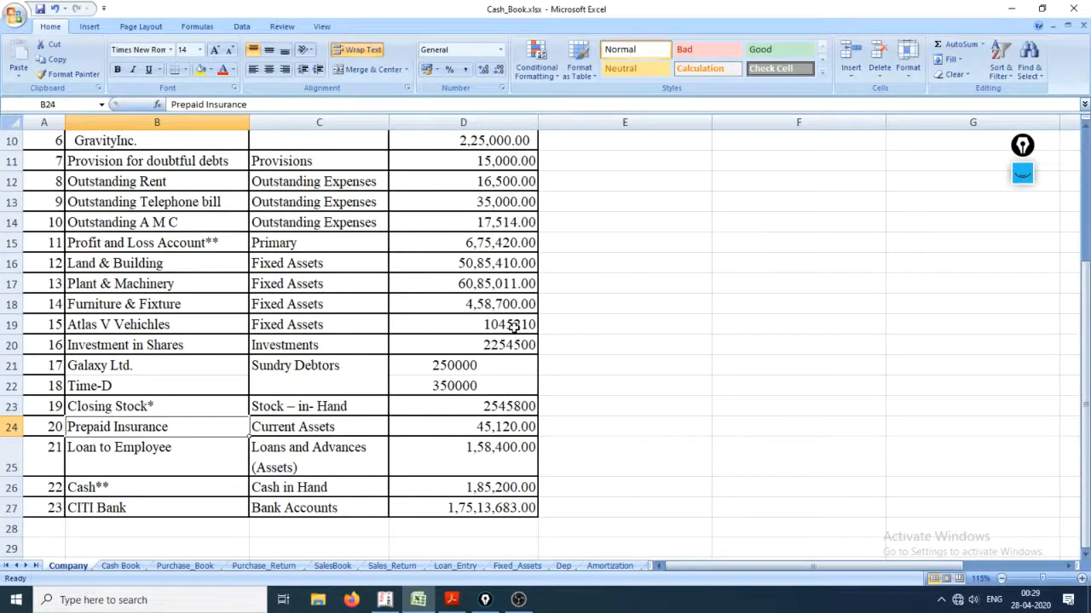
pyautogui.click(506, 307)
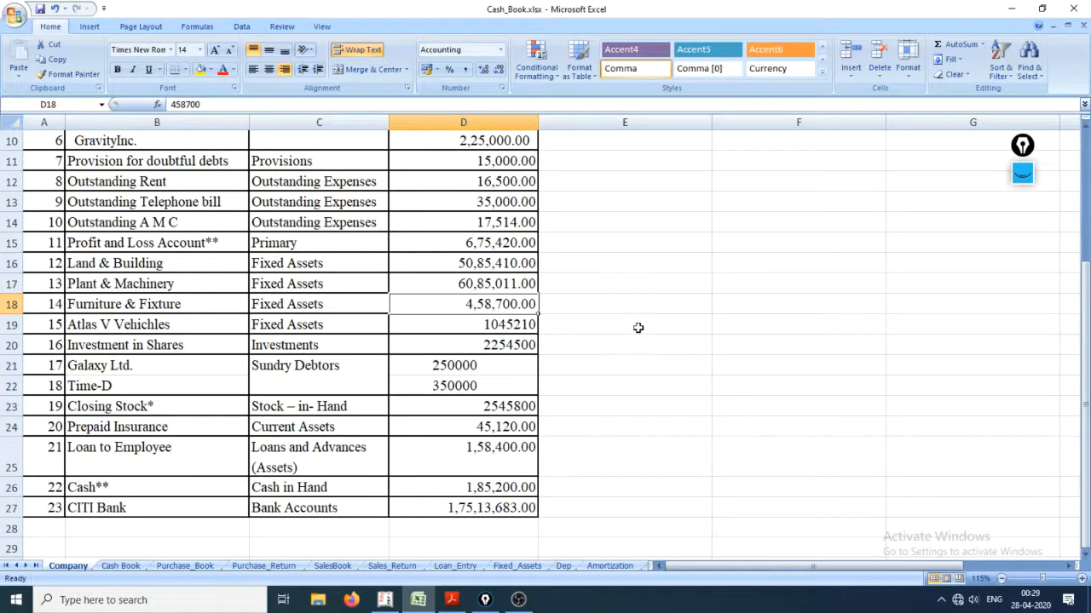
pyautogui.hotkey('alt', 'Tab')
pyautogui.press('Escape')
pyautogui.press('Escape')
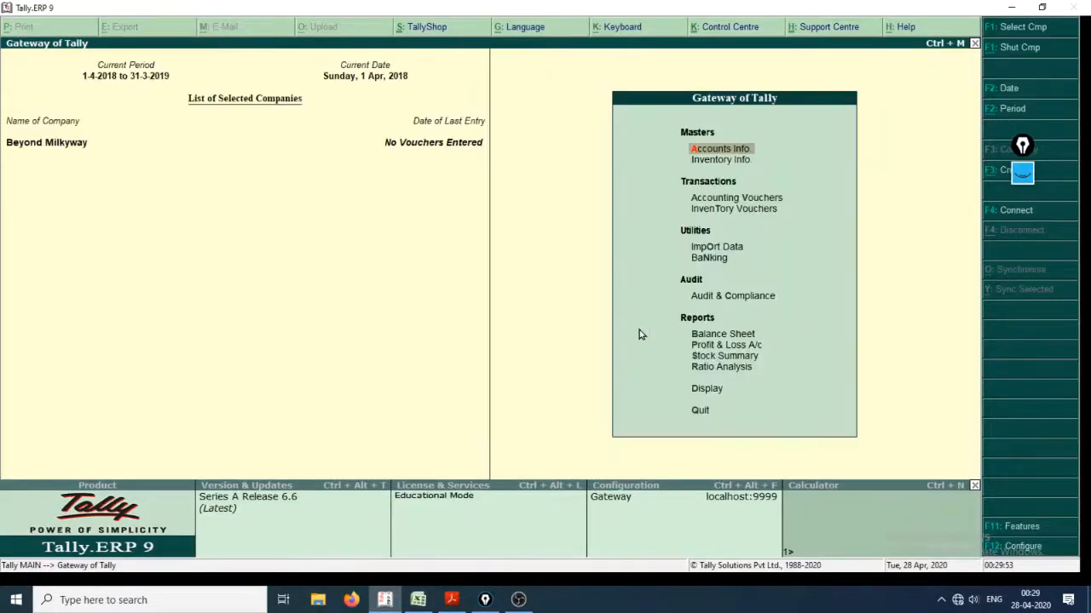
# Open the Furniture & Fixtures ledger for alteration.
pyautogui.press('a')
pyautogui.press('l')
pyautogui.press('a')
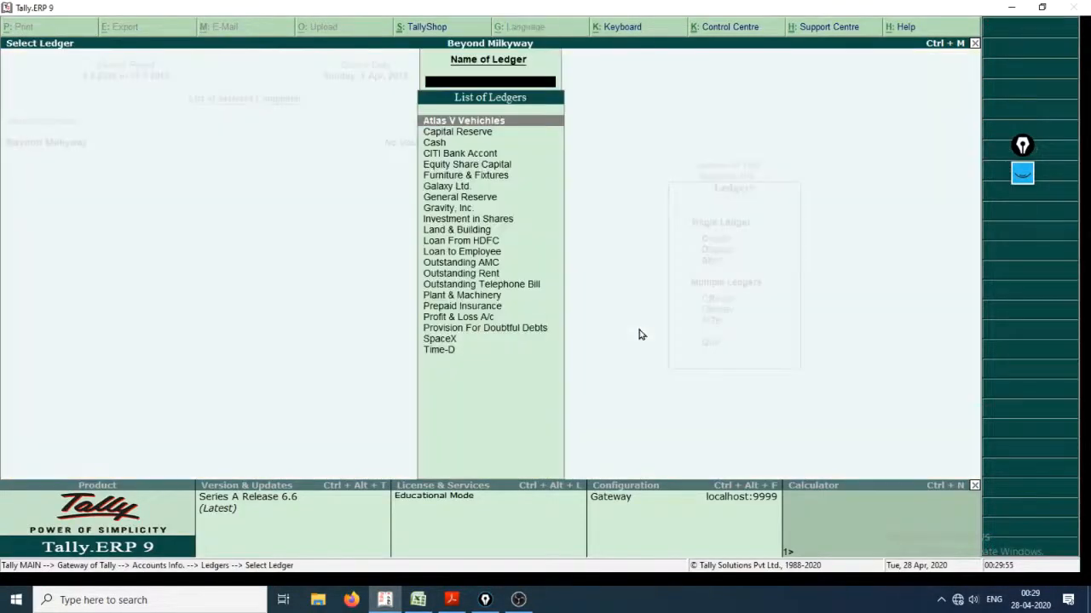
pyautogui.write('f')
pyautogui.press('Down')
pyautogui.press('Down')
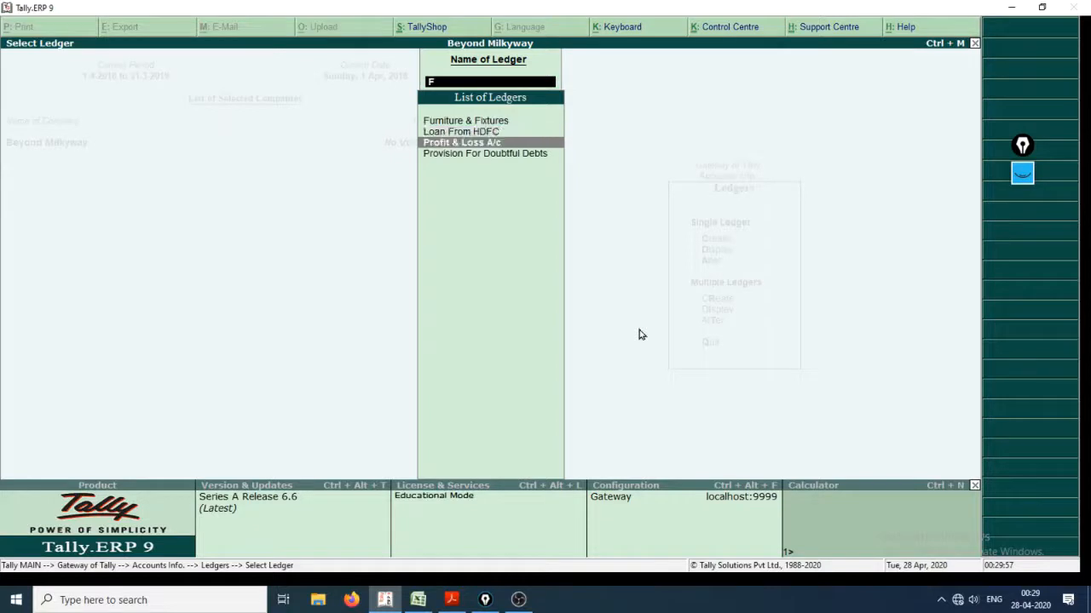
pyautogui.press('Up')
pyautogui.press('Up')
pyautogui.press('Return')
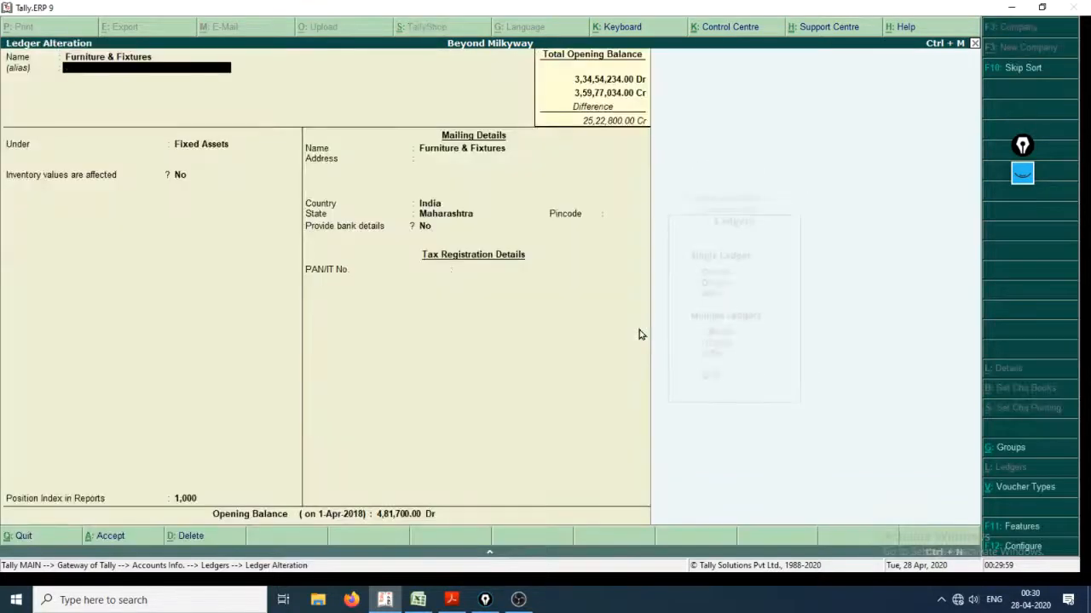
# Correct the Furniture & Fixtures opening balance to 4,58,700 Dr per the Excel list, save the ledger and return to the Gateway.
pyautogui.press('Return')
pyautogui.press('Return')
pyautogui.press('Return')
pyautogui.press('Return')
pyautogui.press('Return')
pyautogui.press('Return')
pyautogui.press('Return')
pyautogui.press('Return')
pyautogui.press('Return')
pyautogui.press('Return')
pyautogui.press('Return')
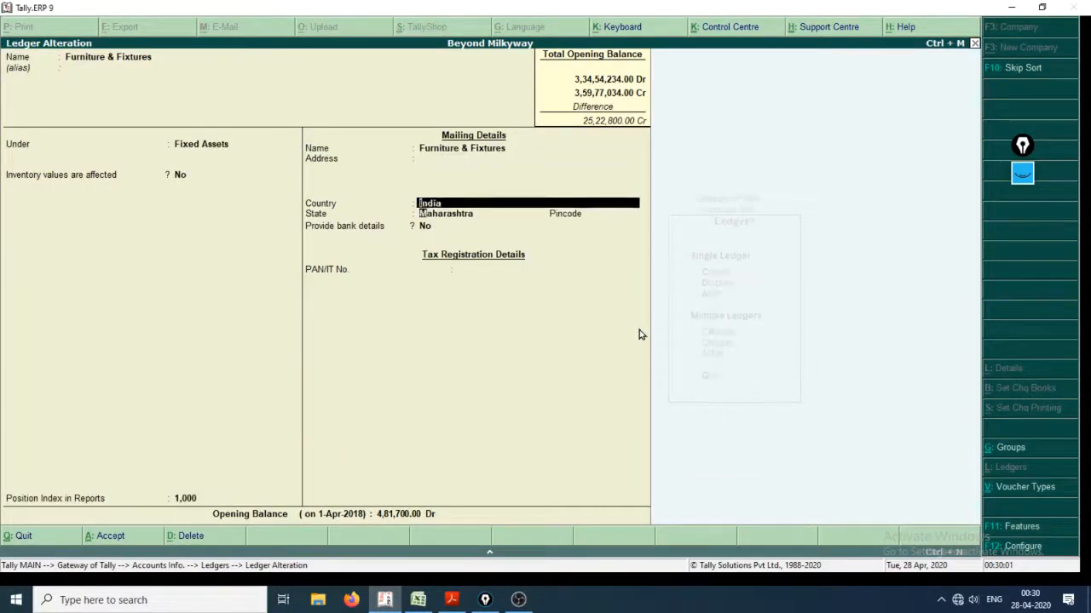
pyautogui.hotkey('alt', 'Tab')
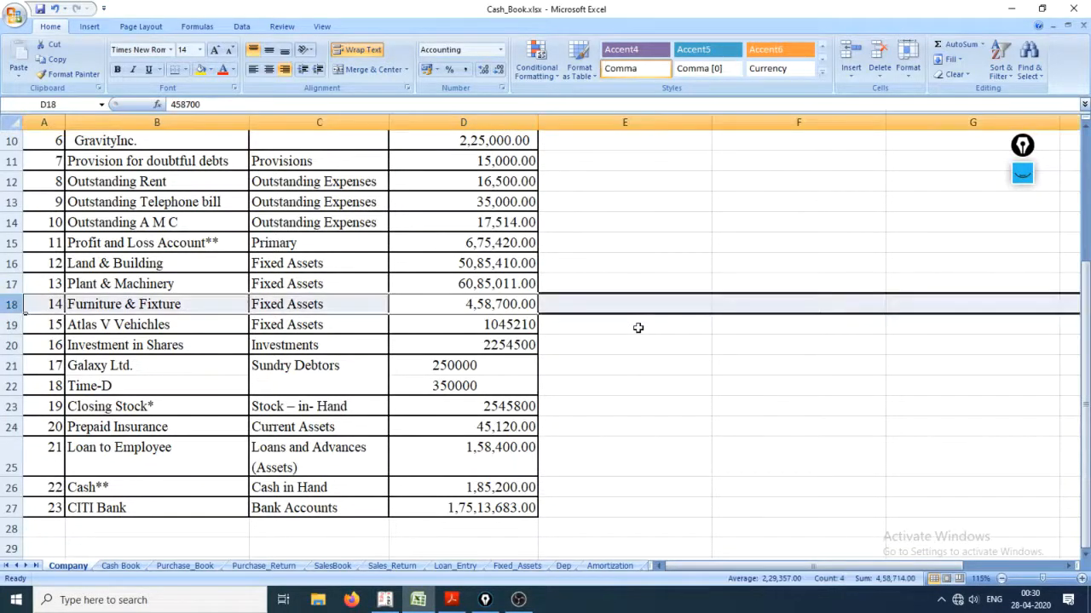
pyautogui.hotkey('alt', 'Tab')
pyautogui.write('4,58,')
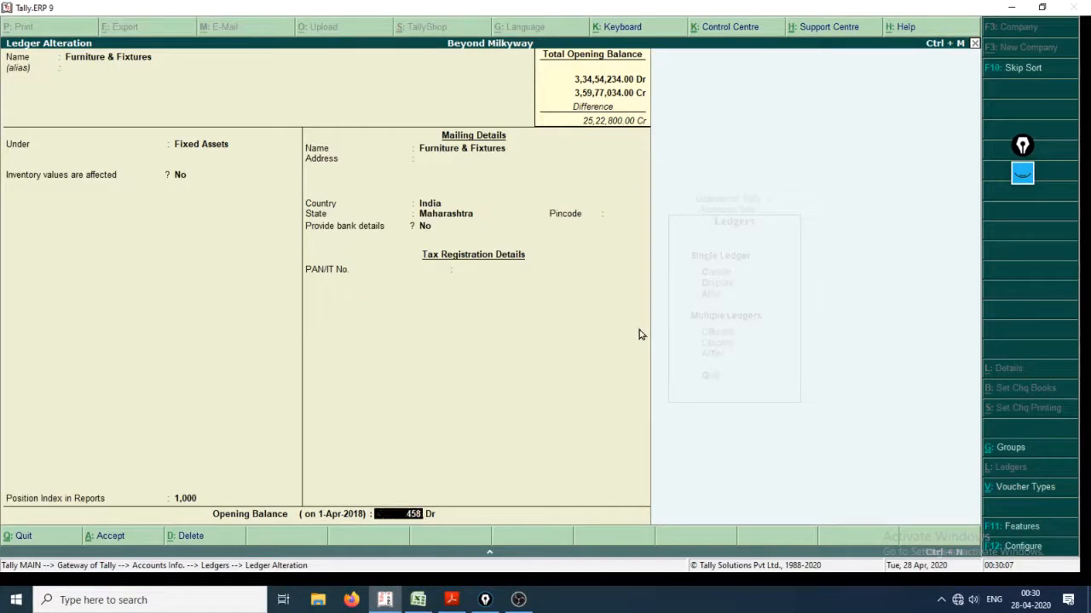
pyautogui.write('700')
pyautogui.press('Return')
pyautogui.press('Return')
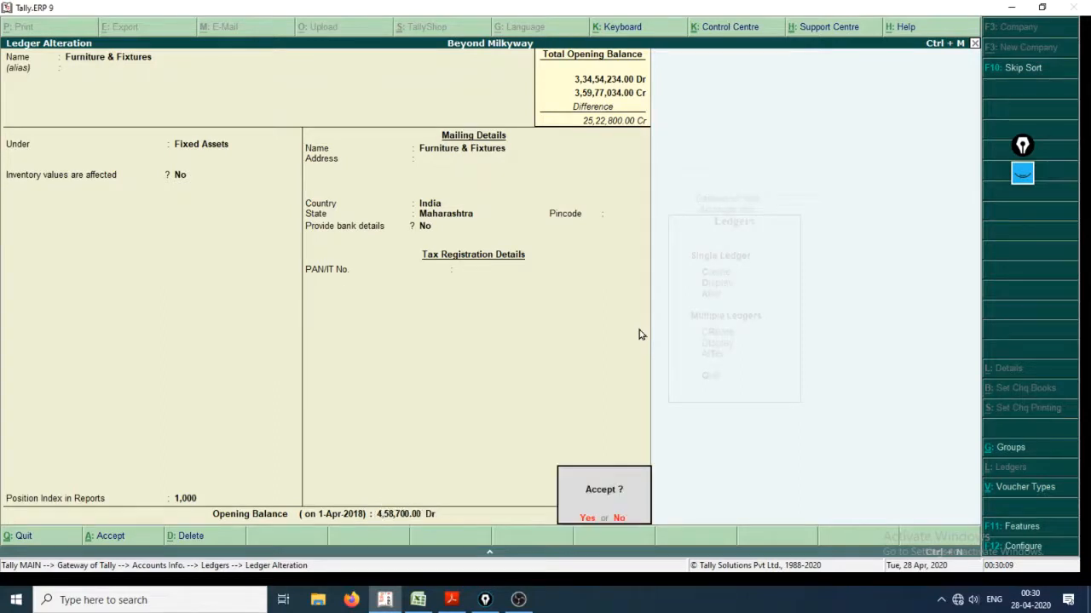
pyautogui.press('Return')
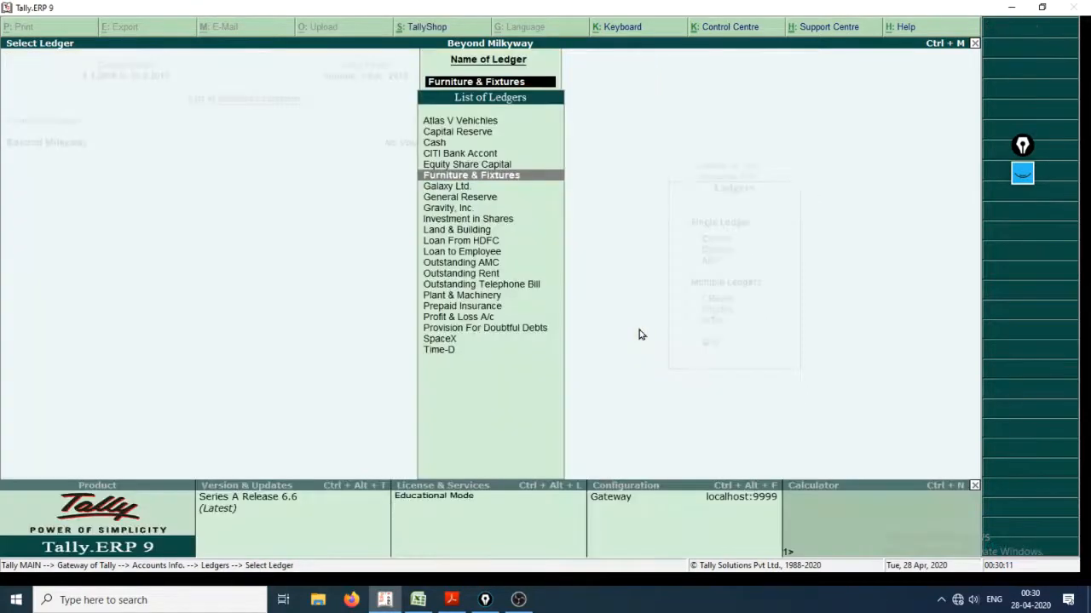
pyautogui.press('Escape')
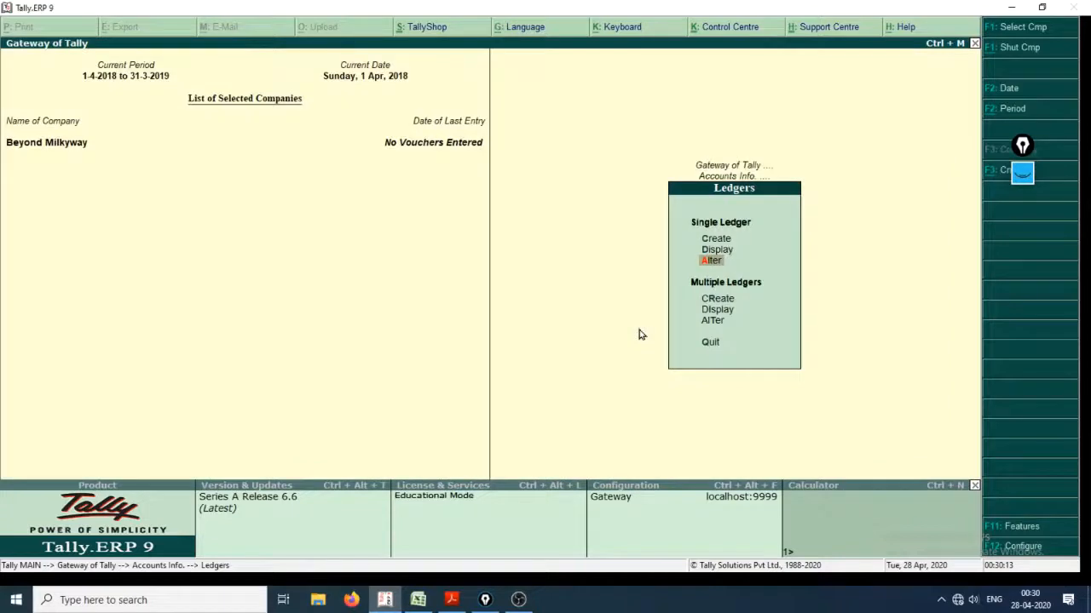
pyautogui.press('Escape')
pyautogui.press('Escape')
pyautogui.press('Escape')
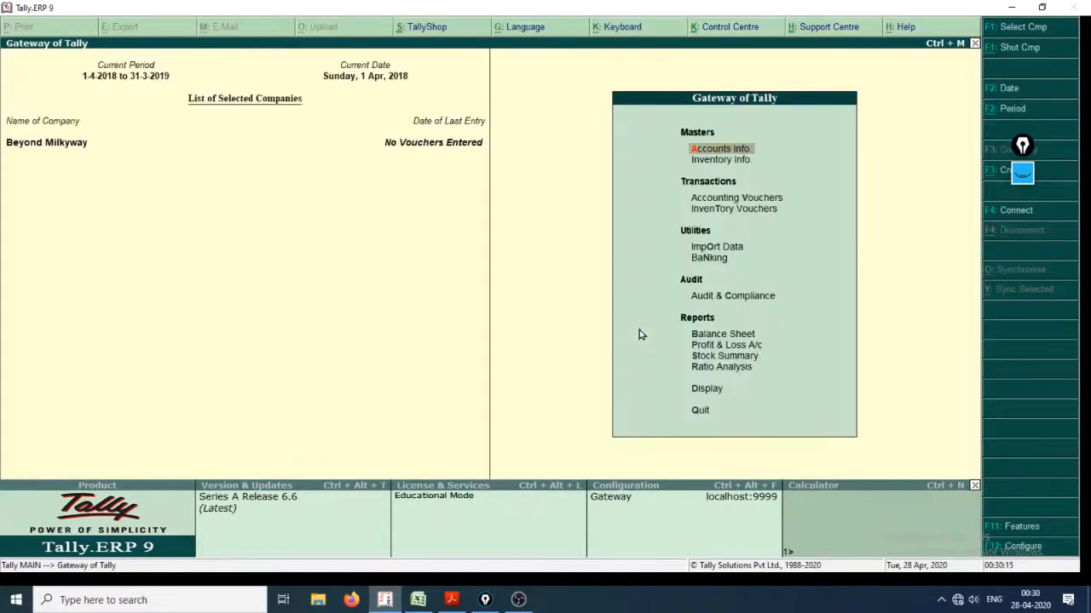
# Shut Beyond Milkyway, select it again from the company list and log in with the user name and password.
pyautogui.hotkey('alt', 'F1')
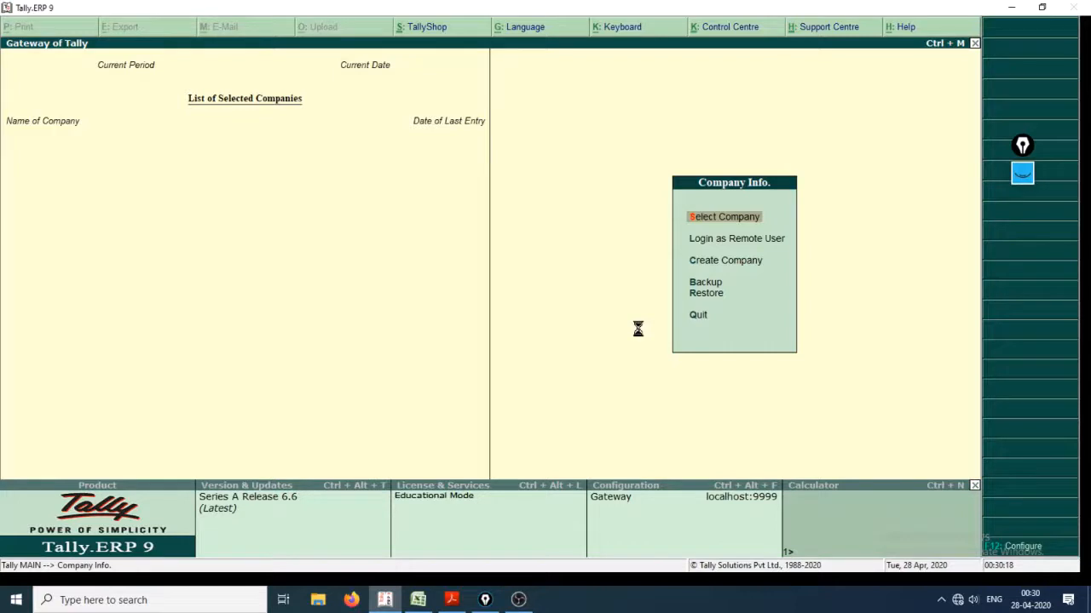
pyautogui.press('Return')
pyautogui.press('Down')
pyautogui.press('Down')
pyautogui.press('Up')
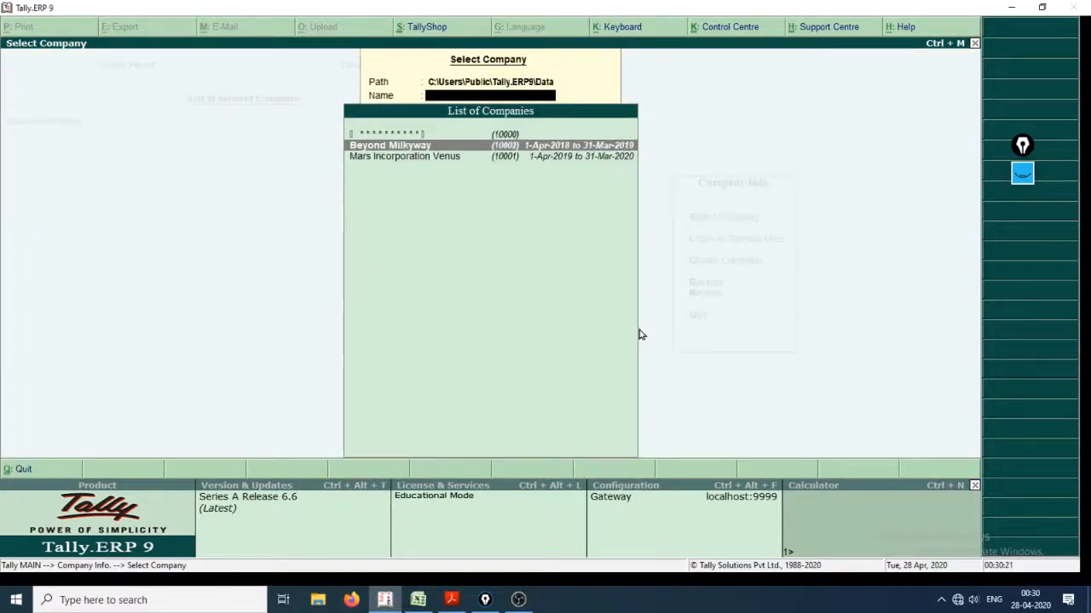
pyautogui.press('Return')
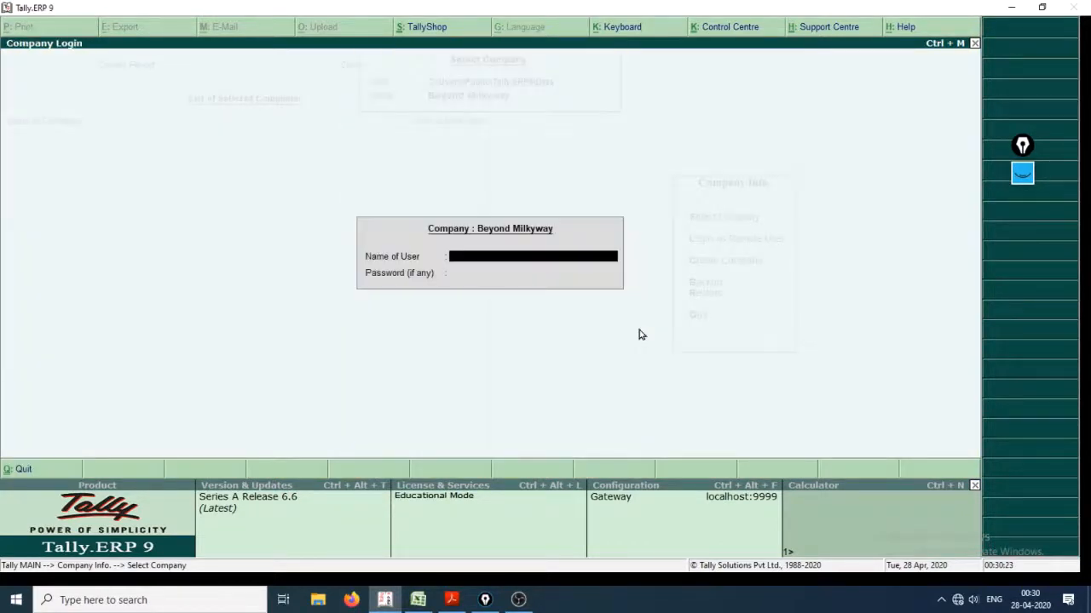
pyautogui.write('space')
pyautogui.press('Return')
pyautogui.write('**')
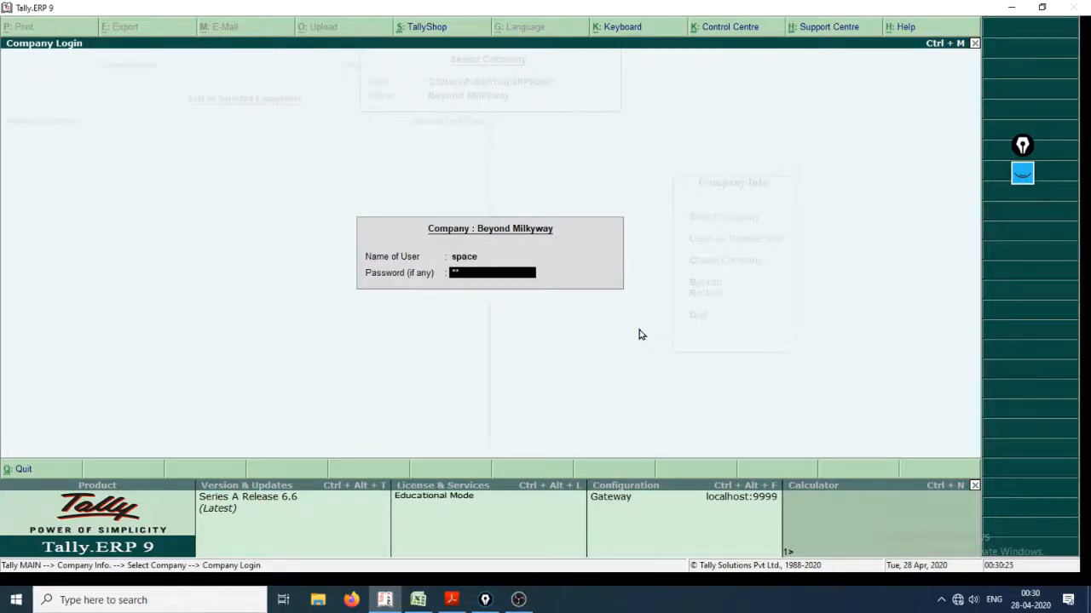
pyautogui.press('Return')
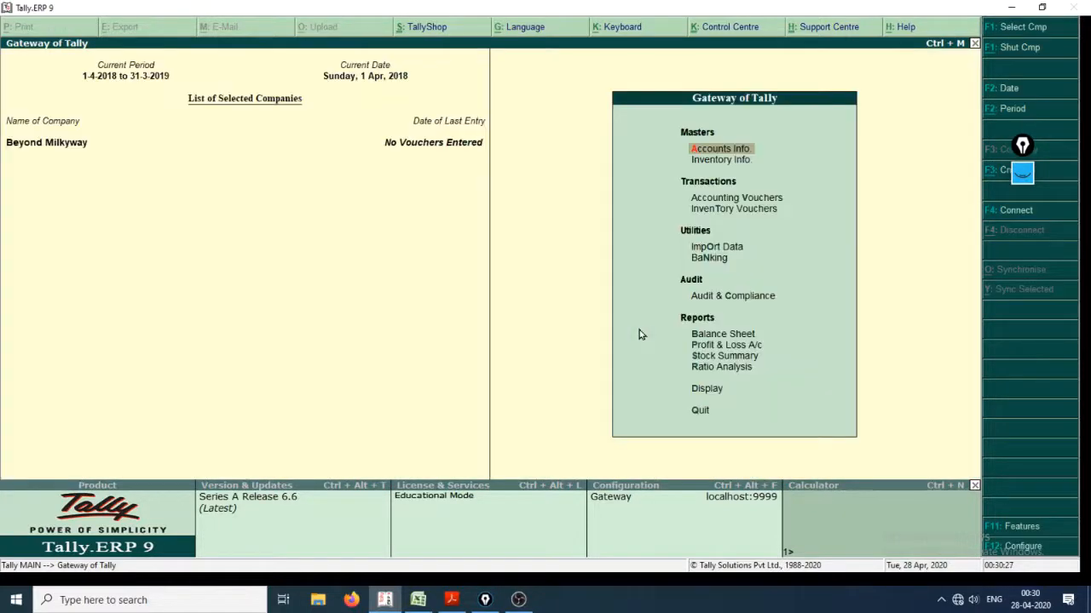
# Display the detailed trial balance again to check the corrected Furniture & Fixtures balance and the difference in opening balances.
pyautogui.press('d')
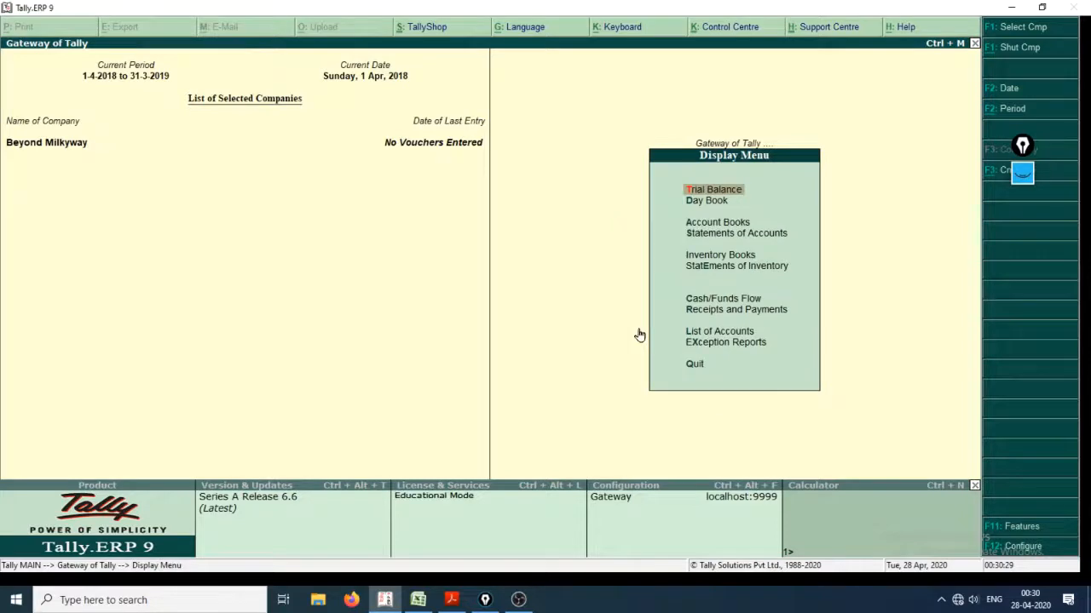
pyautogui.press('Return')
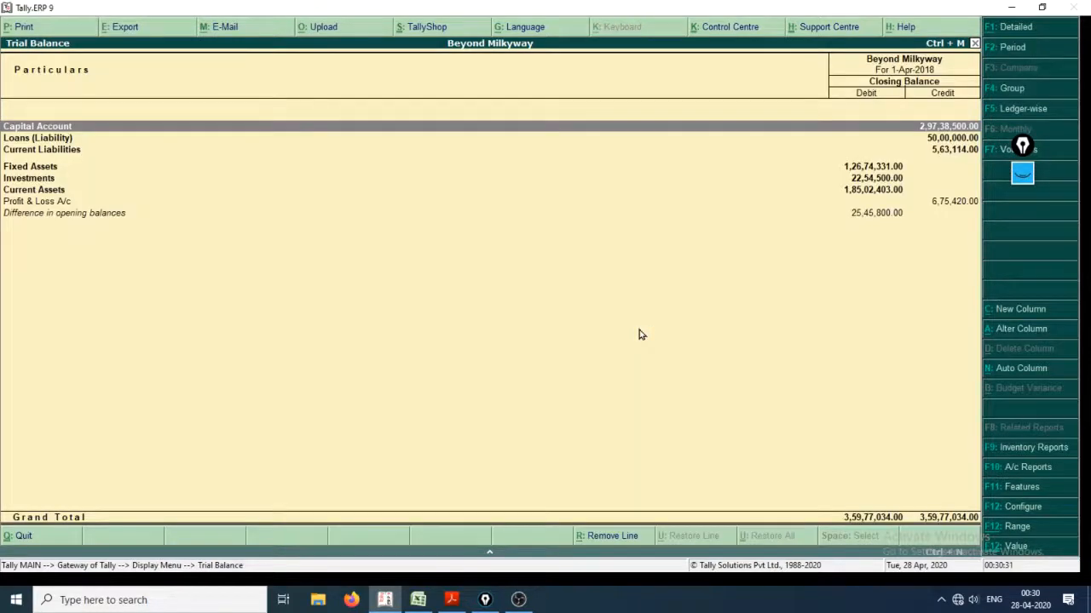
pyautogui.hotkey('alt', 'F1')
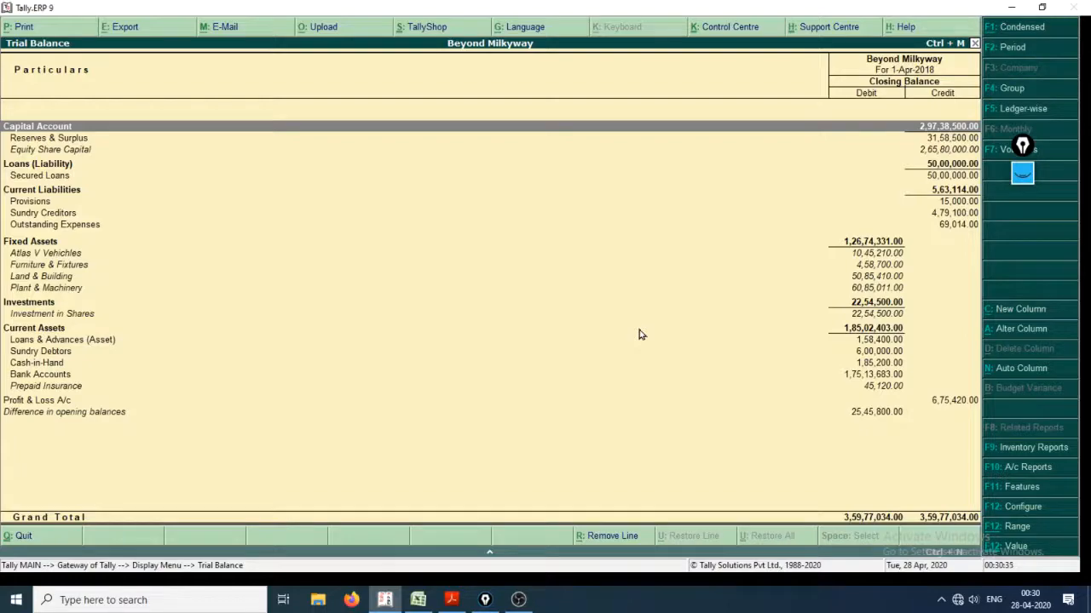
pyautogui.hotkey('alt', 'Tab')
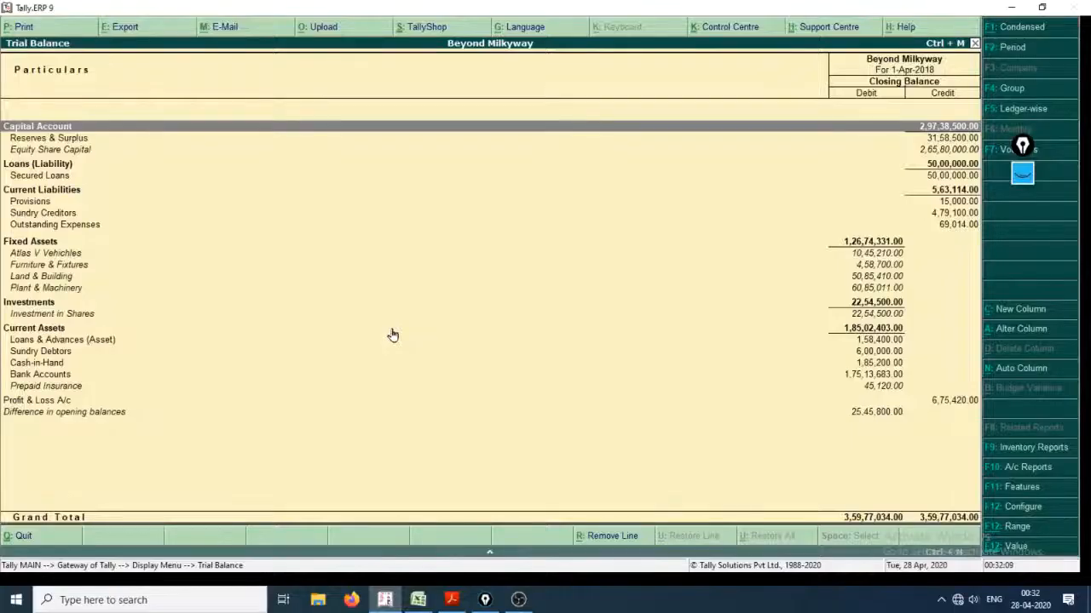
# Clear the old pen annotations, mark the Difference in opening balances row and its amount, and erase the marks.
pyautogui.hotkey('ctrl', 'shift', '1')
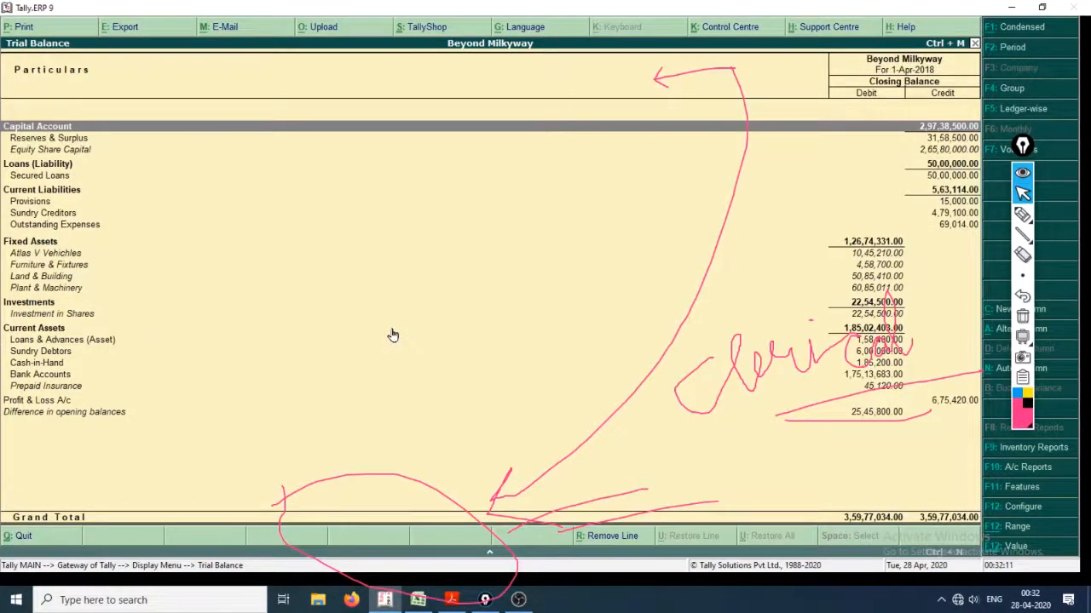
pyautogui.hotkey('ctrl', 'shift', '7')
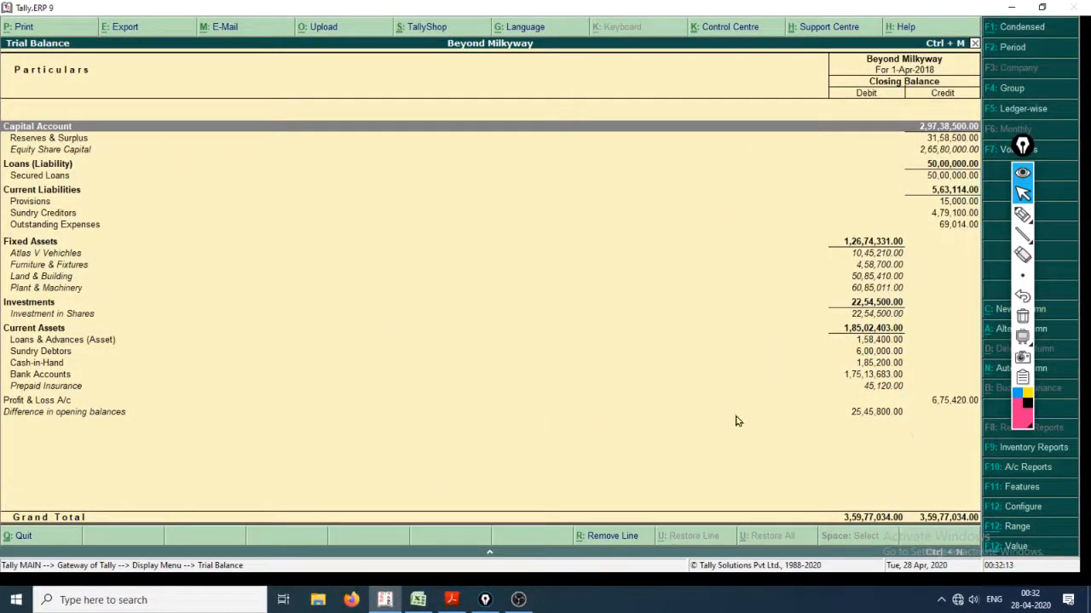
pyautogui.hotkey('ctrl', 'shift', '2')
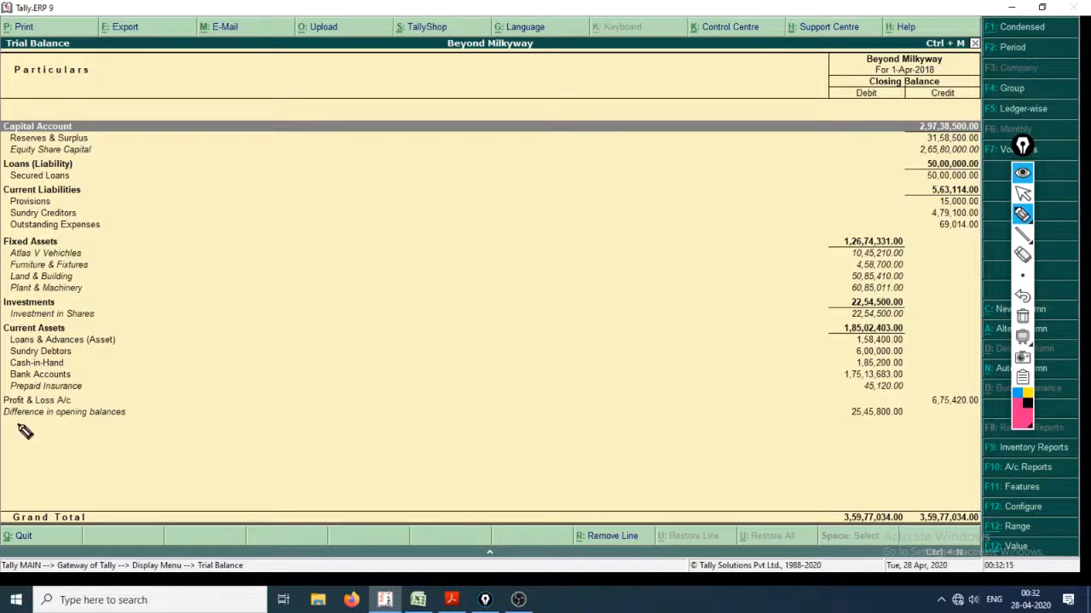
pyautogui.moveTo(17, 424)
pyautogui.mouseDown()
pyautogui.moveTo(821, 414)
pyautogui.moveTo(806, 401)
pyautogui.moveTo(819, 426)
pyautogui.moveTo(904, 428)
pyautogui.moveTo(905, 408)
pyautogui.moveTo(848, 398)
pyautogui.moveTo(857, 428)
pyautogui.mouseUp()
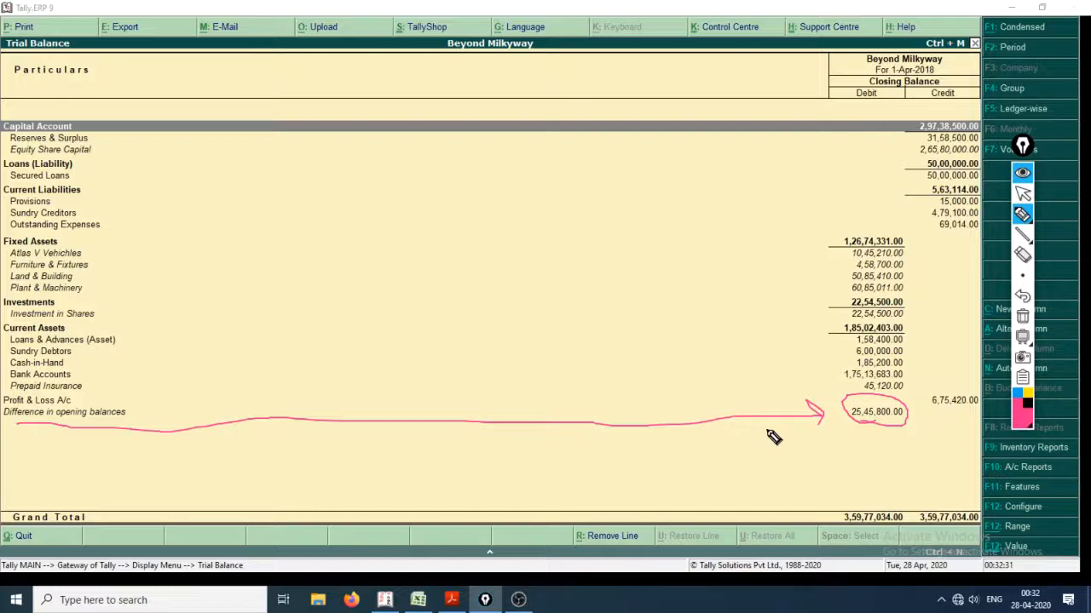
pyautogui.hotkey('ctrl', 'shift', '7')
pyautogui.hotkey('ctrl', 'shift', '2')
# Switch to the Excel account list and select the Closing Stock row to compare its amount with the trial balance difference.
pyautogui.hotkey('alt', 'Tab')
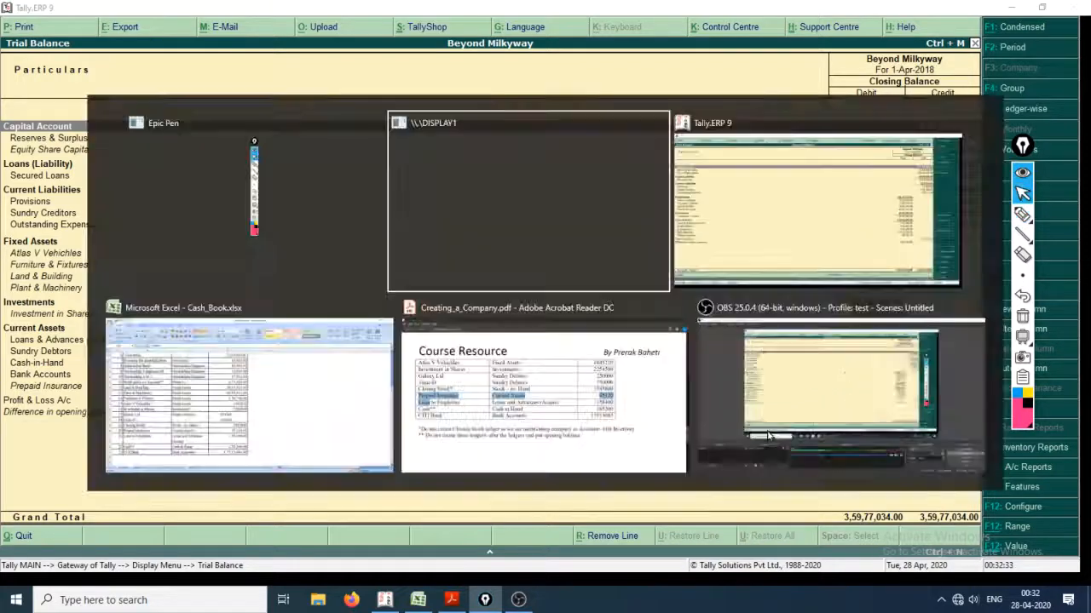
pyautogui.hotkey('alt', 'Tab')
pyautogui.hotkey('alt', 'Tab')
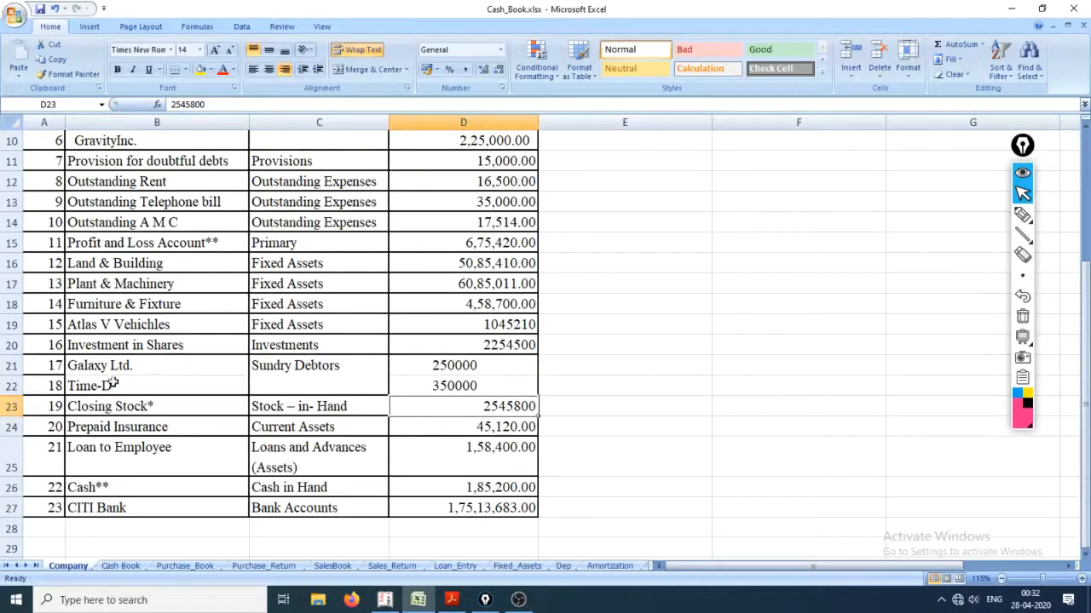
pyautogui.click(7, 406)
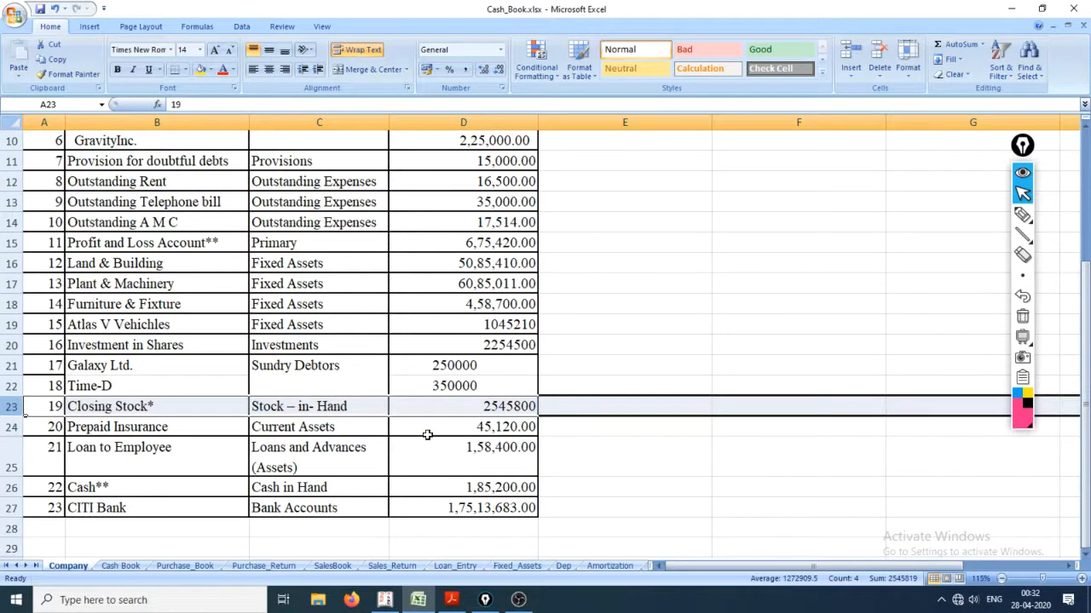
pyautogui.scroll(-2, 160, 442)
pyautogui.scroll(2, 153, 435)
# Open Creating_a_Company.pdf in Acrobat Reader and highlight the note about not creating the Closing Stock ledger.
pyautogui.click(451, 600)
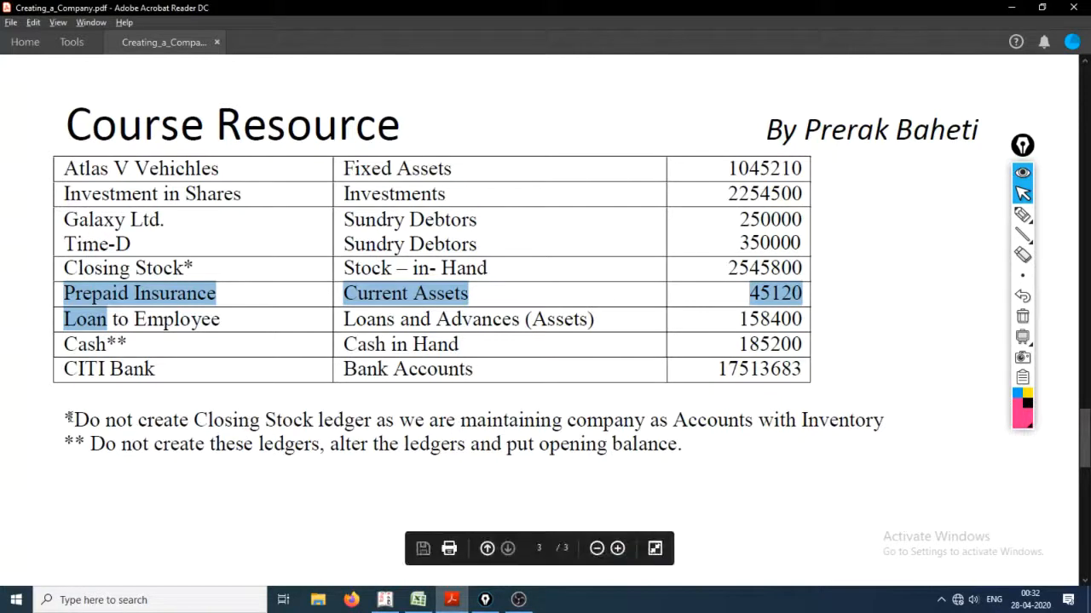
pyautogui.moveTo(66, 419); pyautogui.dragTo(801, 435)
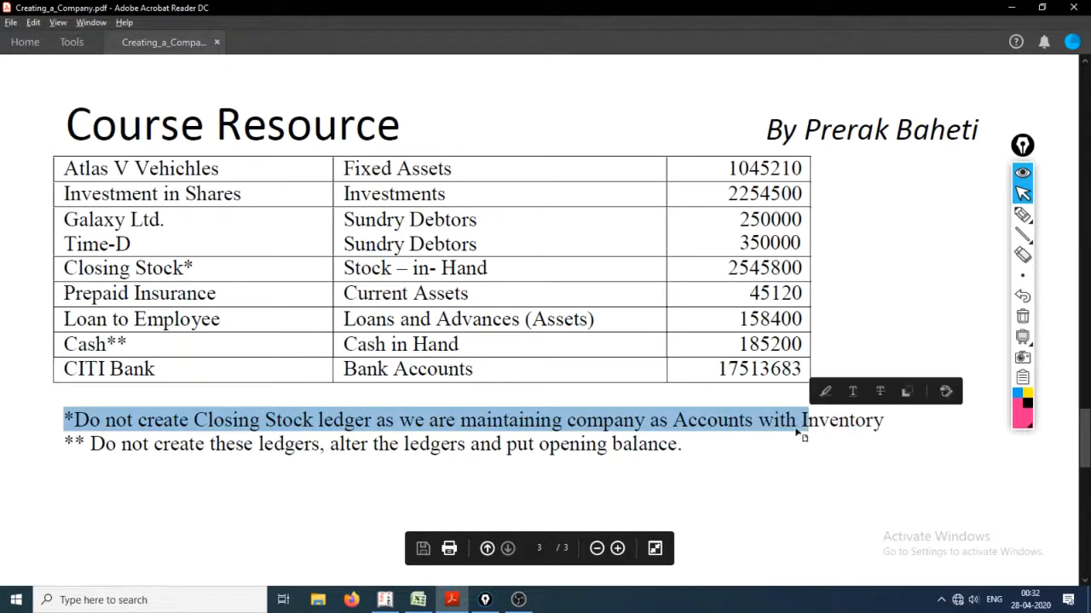
pyautogui.click(368, 426)
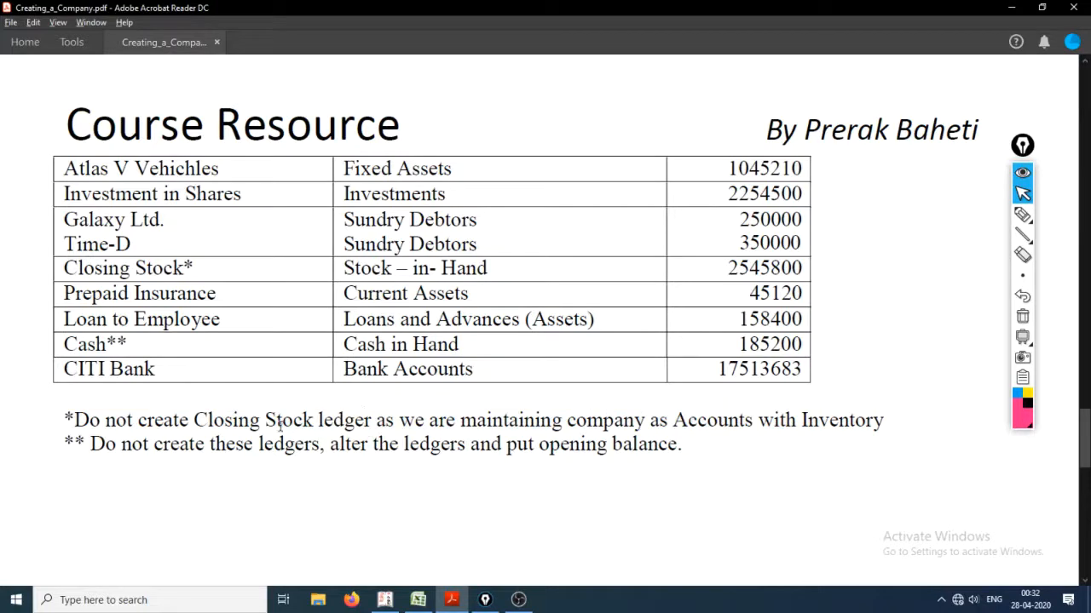